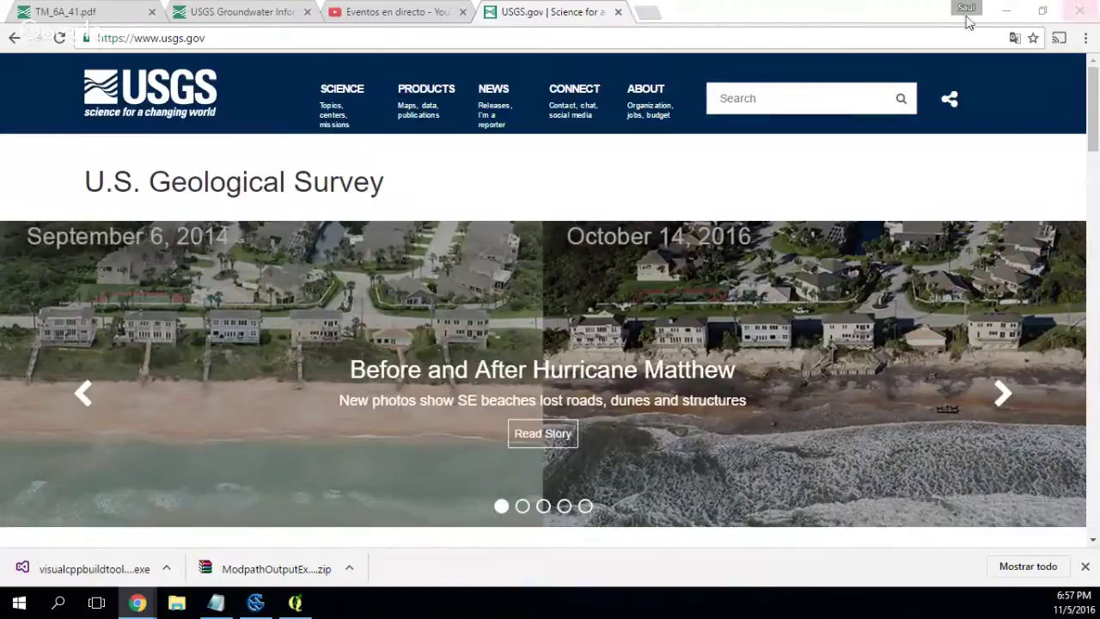
# Step: Search the USGS site for 'model muse' and look over the two Science Explorer results
pyautogui.click(251, 36)
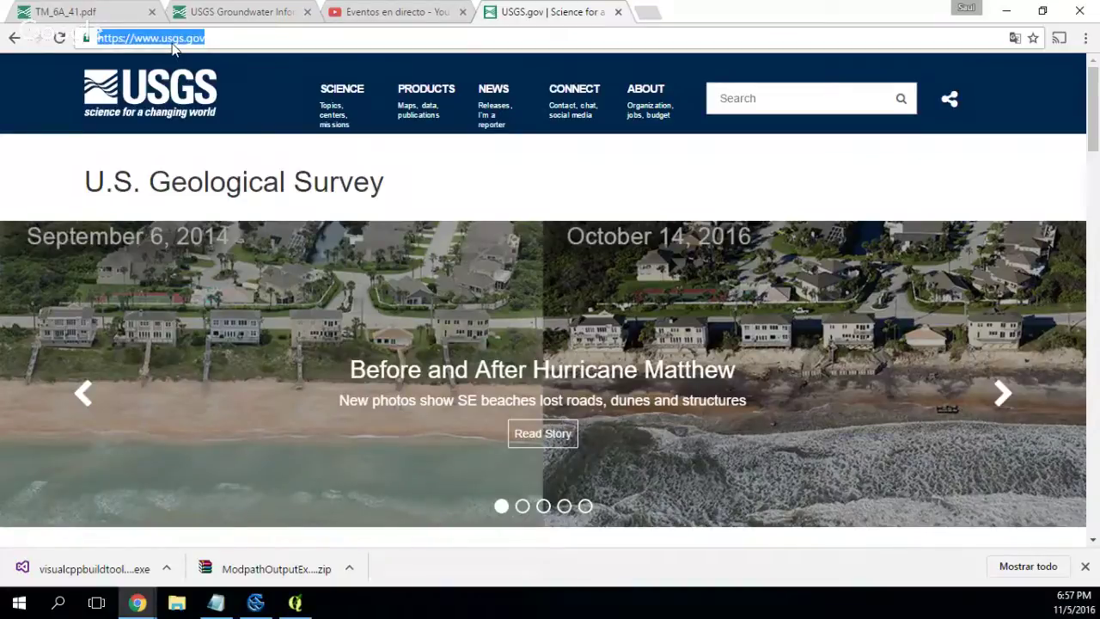
pyautogui.click(780, 101)
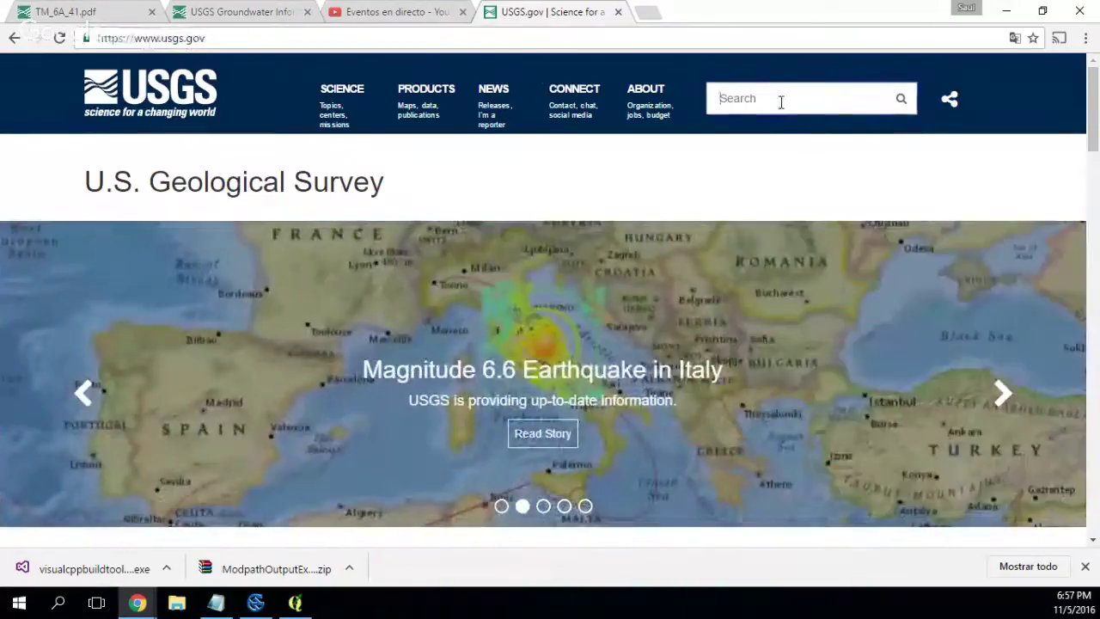
pyautogui.write('model muse')
pyautogui.press('Return')
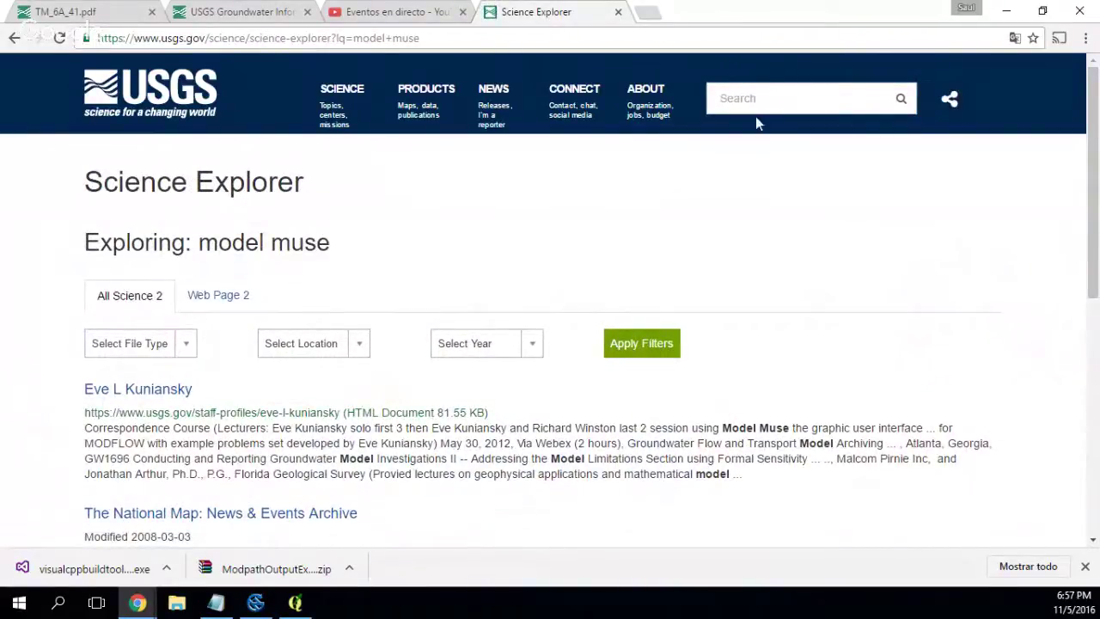
pyautogui.scroll(-3, 399, 267)
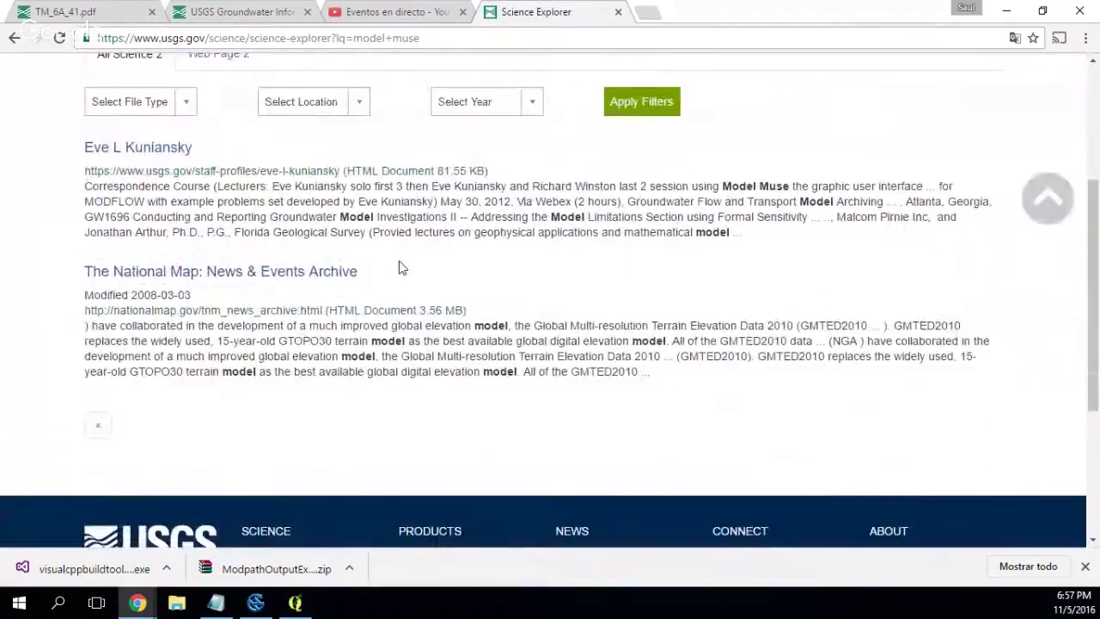
pyautogui.scroll(3, 399, 268)
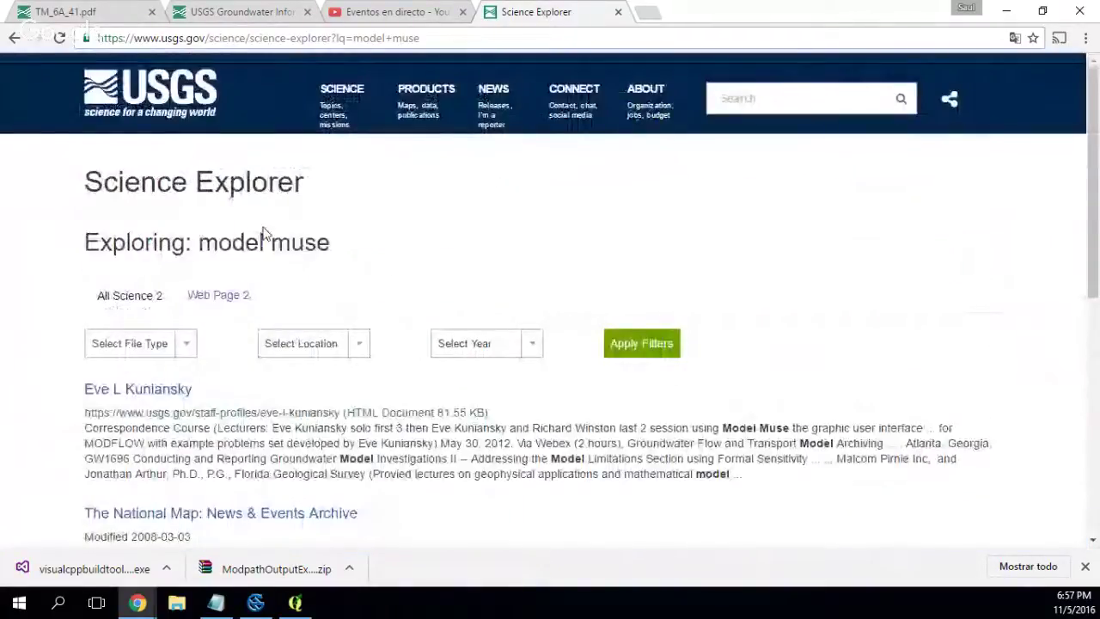
# Step: Open Google in a new browser tab
pyautogui.click(647, 18)
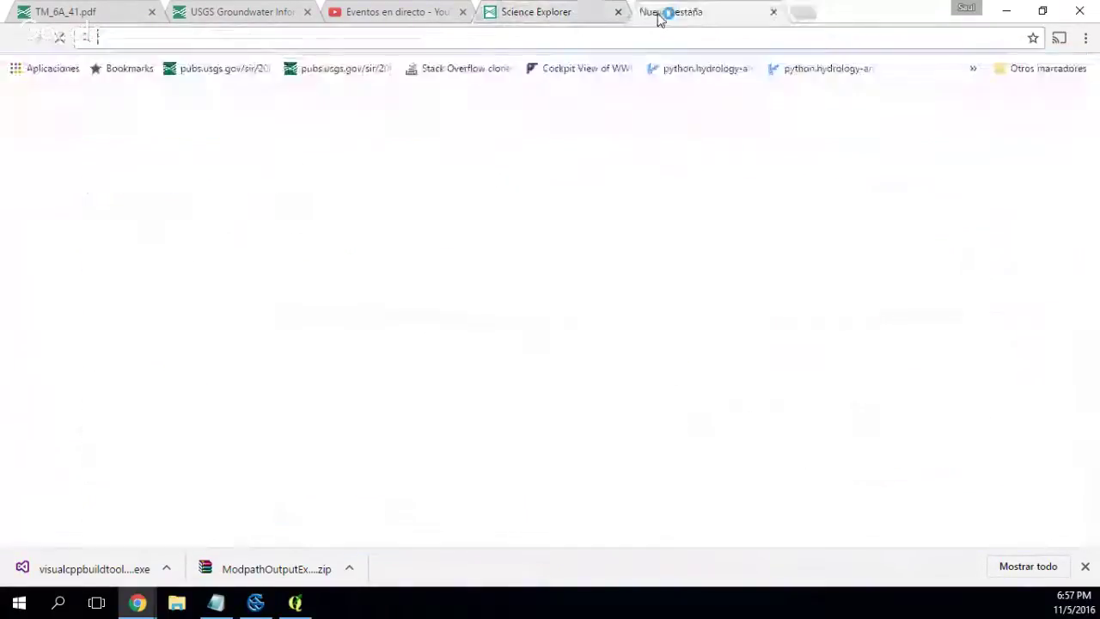
pyautogui.write('goog')
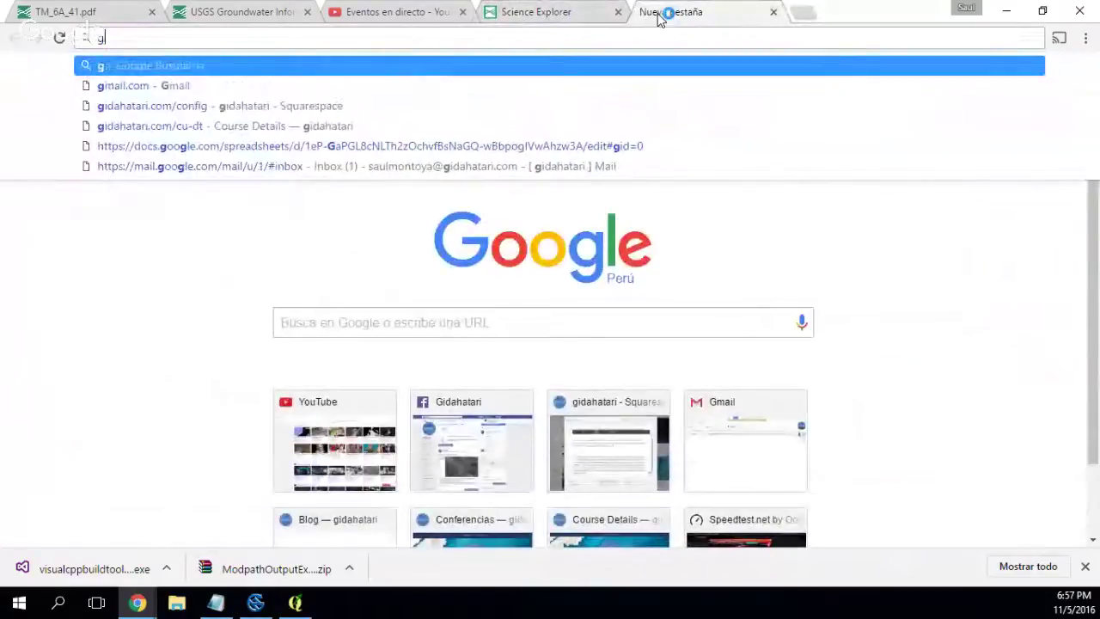
pyautogui.press('Return')
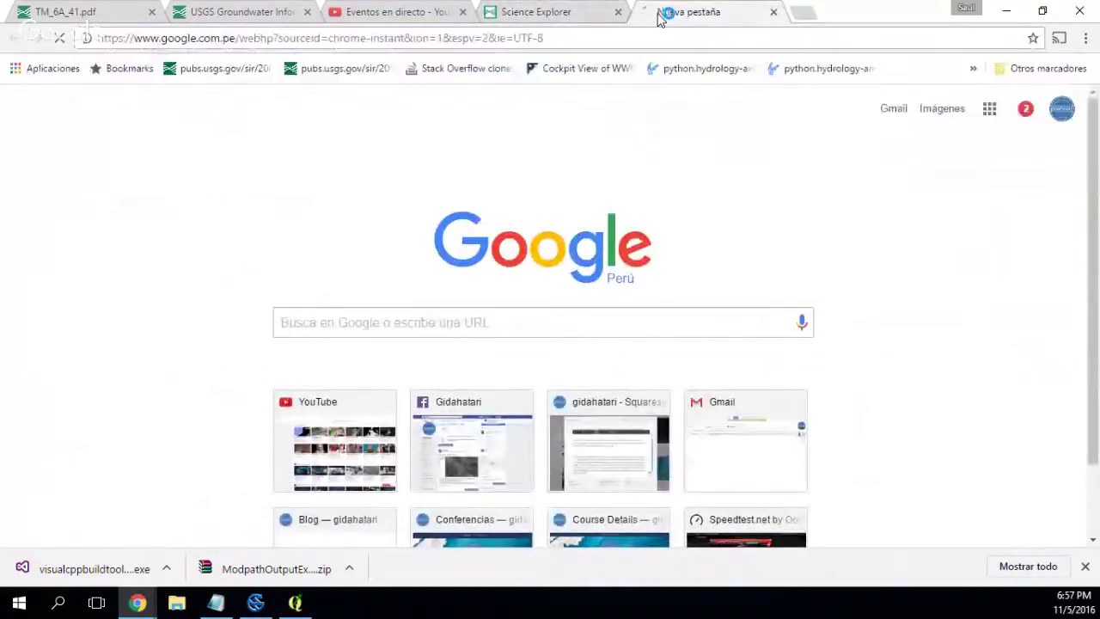
# Step: Search Google for 'usgs model muse' and open the ModelMuse result on water.usgs.gov
pyautogui.click(280, 78)
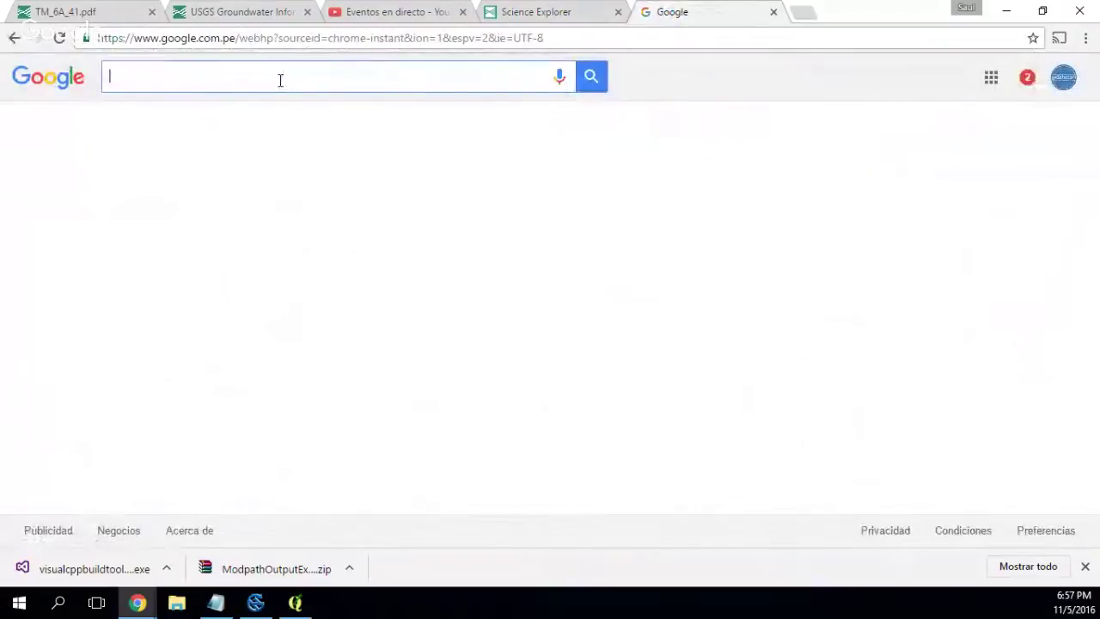
pyautogui.write('model')
pyautogui.press('BackSpace')
pyautogui.press('BackSpace')
pyautogui.press('BackSpace')
pyautogui.press('BackSpace')
pyautogui.press('BackSpace')
pyautogui.press('BackSpace')
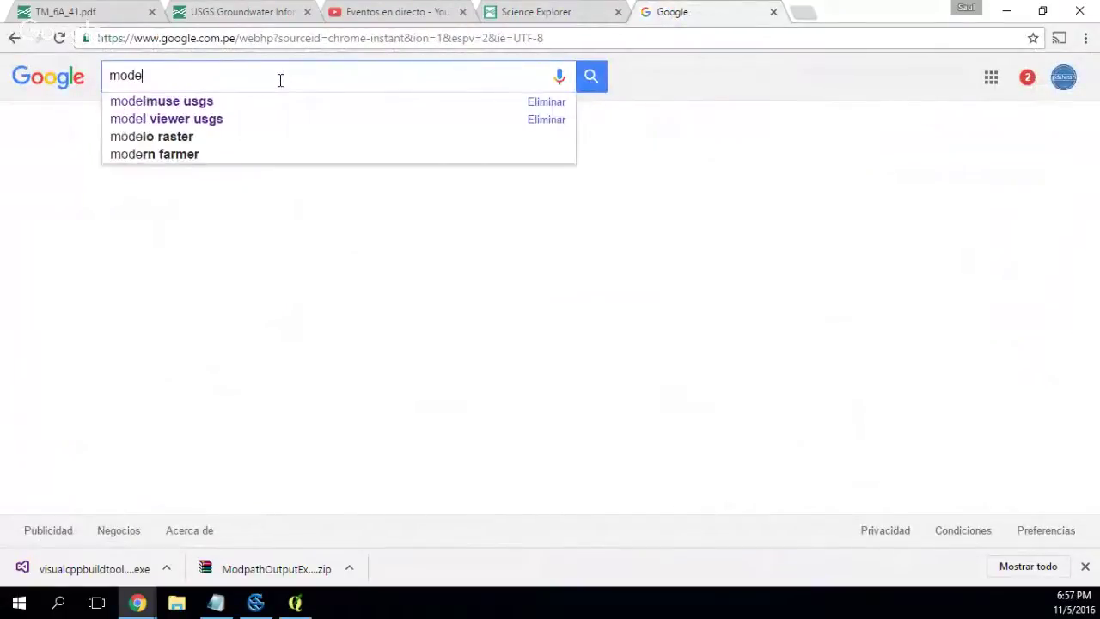
pyautogui.write('usg')
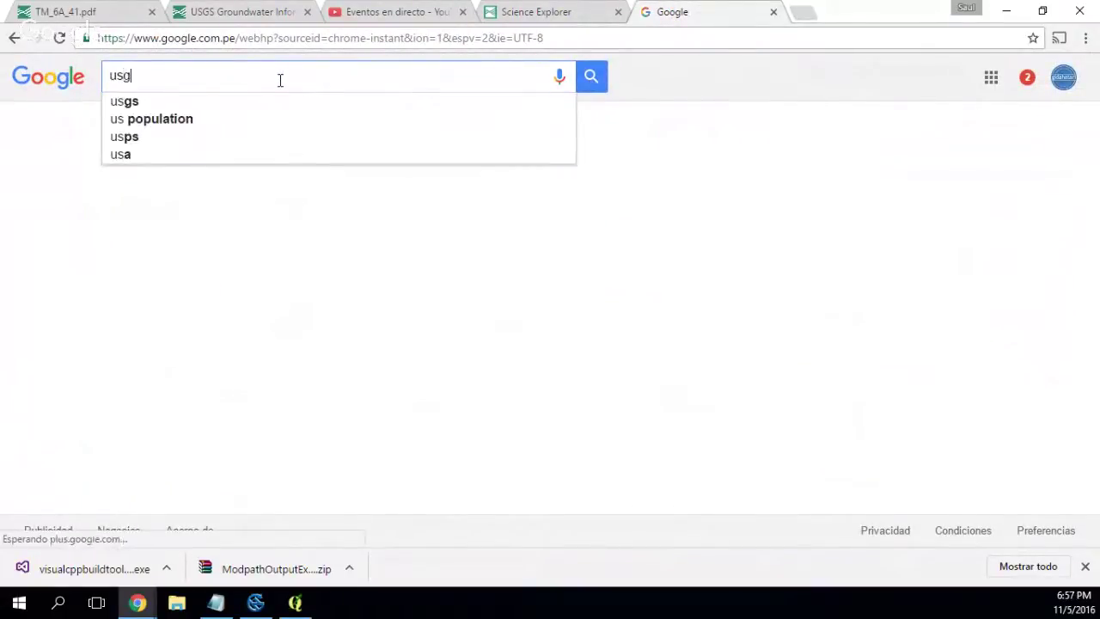
pyautogui.write('s model mues')
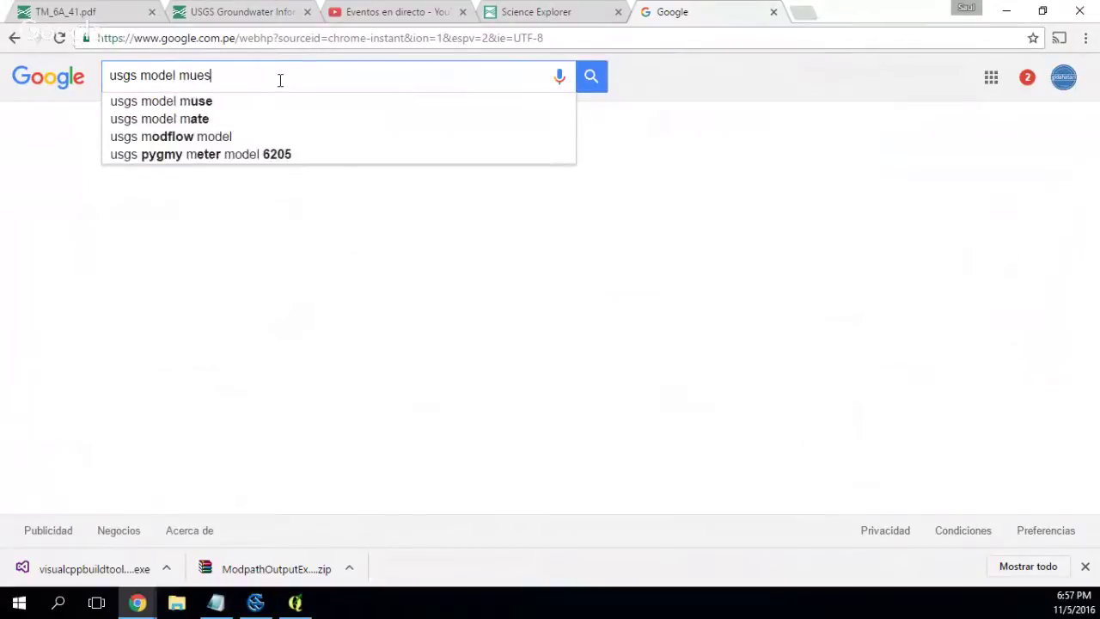
pyautogui.press('Return')
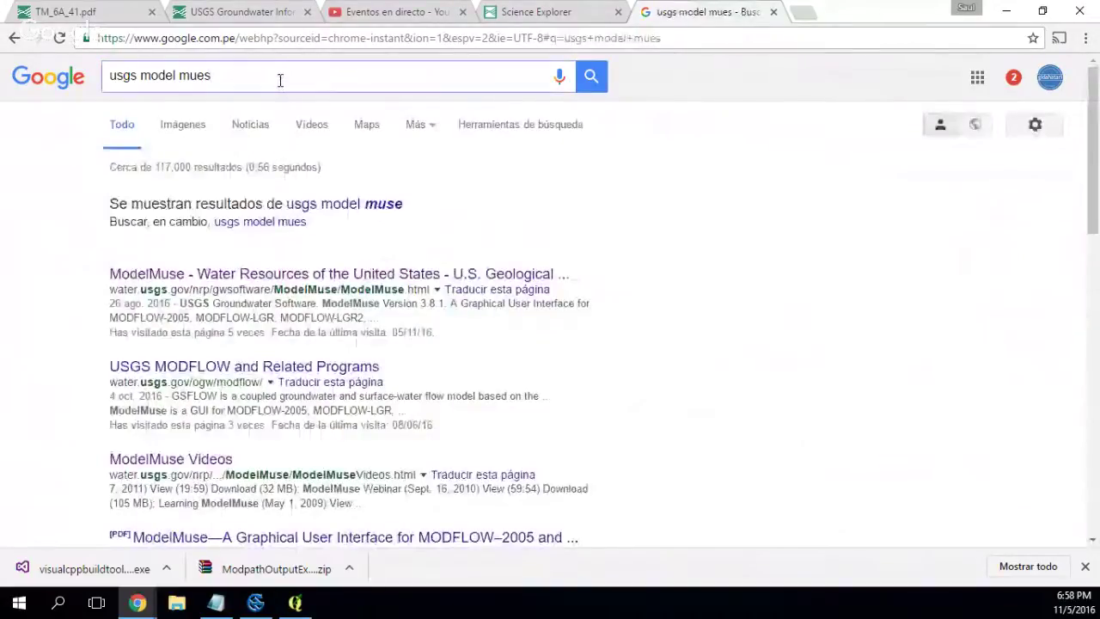
pyautogui.press('BackSpace')
pyautogui.press('BackSpace')
pyautogui.write('se')
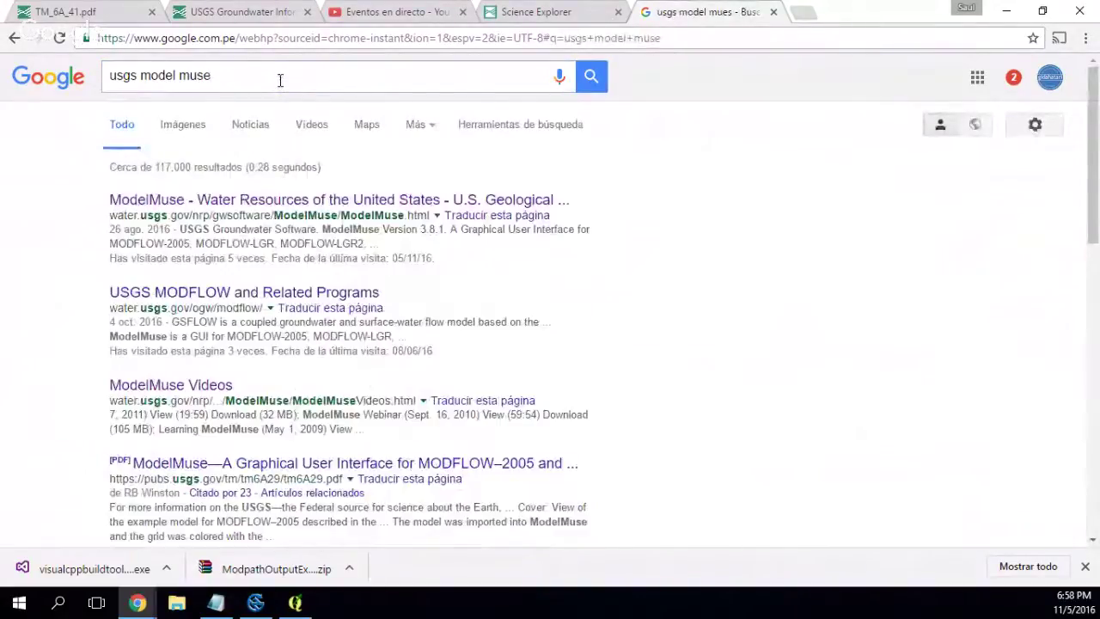
pyautogui.click(248, 202)
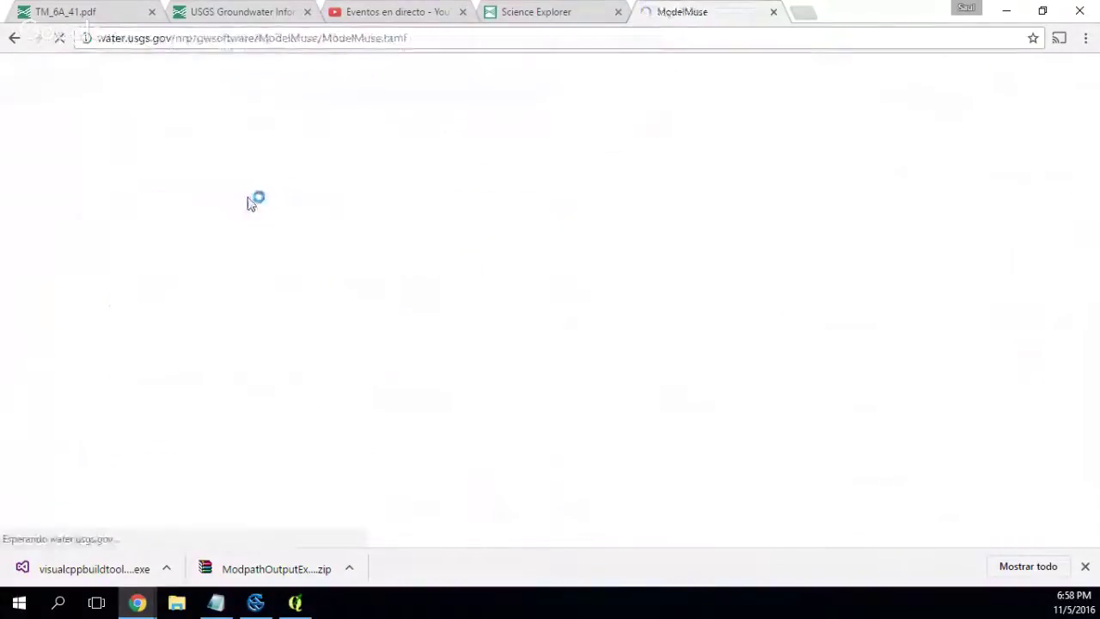
# Step: Highlight the August 26, 2016 release date, scroll to the download links, and close the old downloads bar
pyautogui.hotkey('ctrl', 'l')
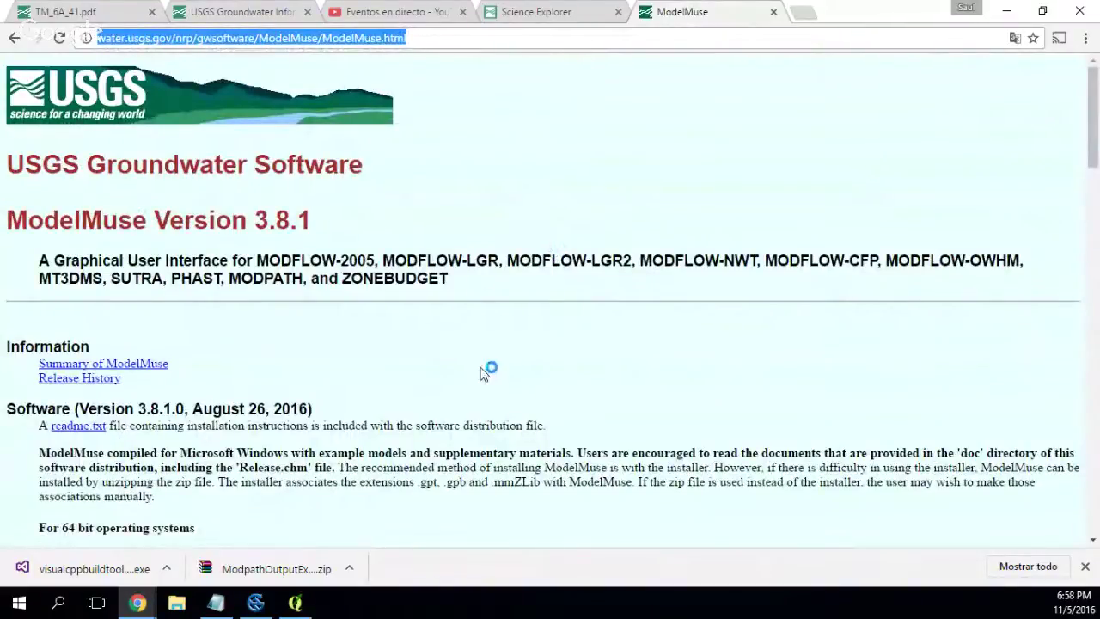
pyautogui.moveTo(189, 409); pyautogui.dragTo(325, 416)
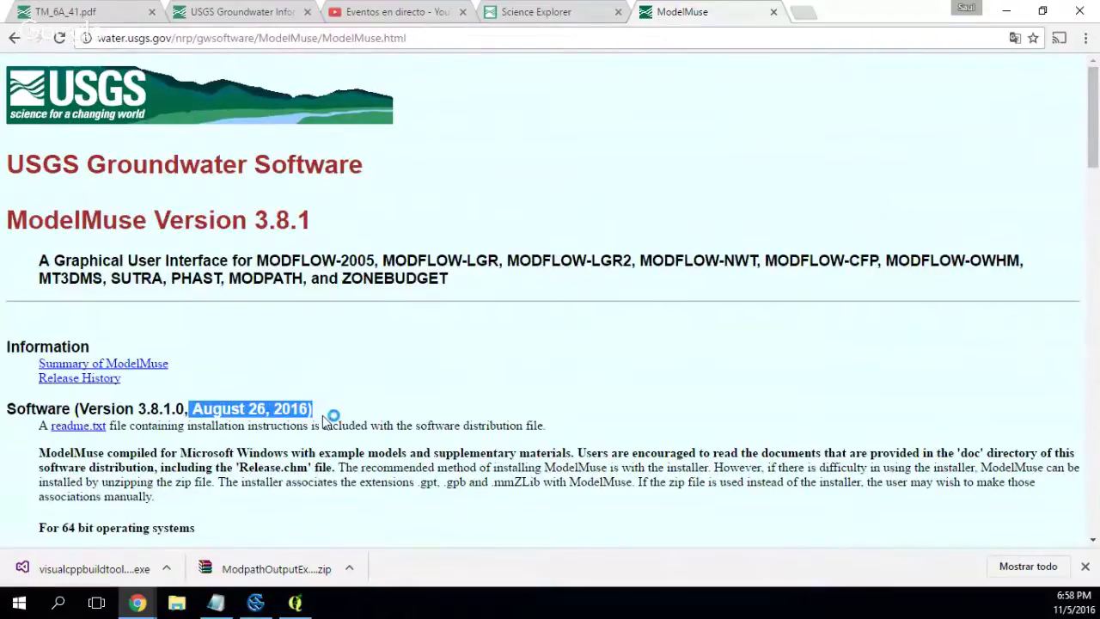
pyautogui.scroll(-2, 427, 360)
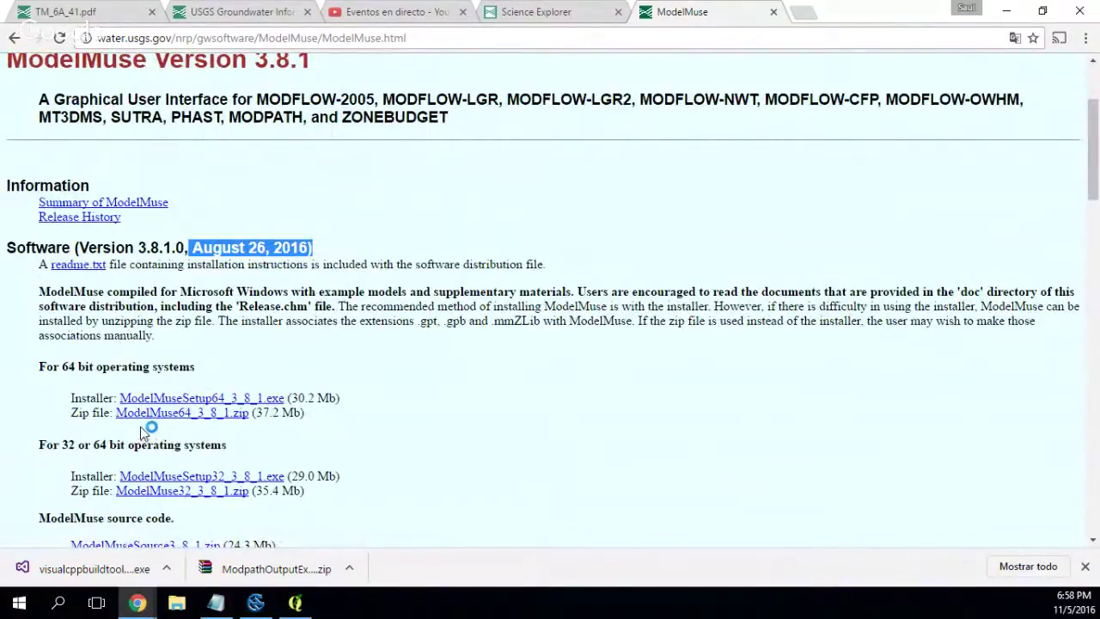
pyautogui.click(1085, 567)
# Step: Download the 64-bit installer ModelMuseSetup64_3_8_1.exe and wait for it to complete
pyautogui.click(215, 398)
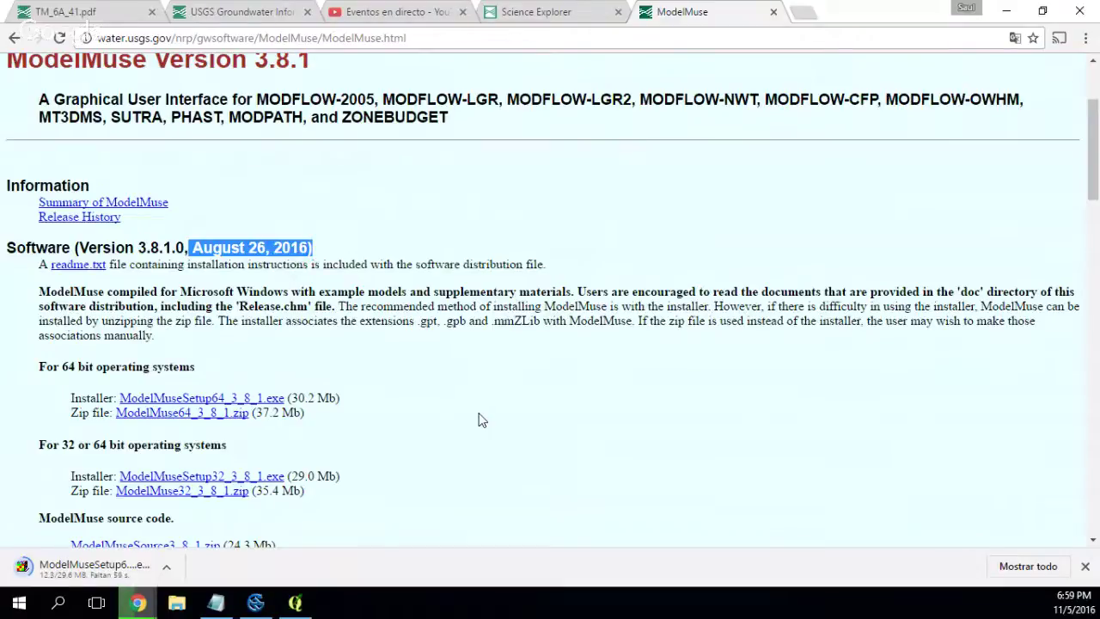
pyautogui.click(192, 606)
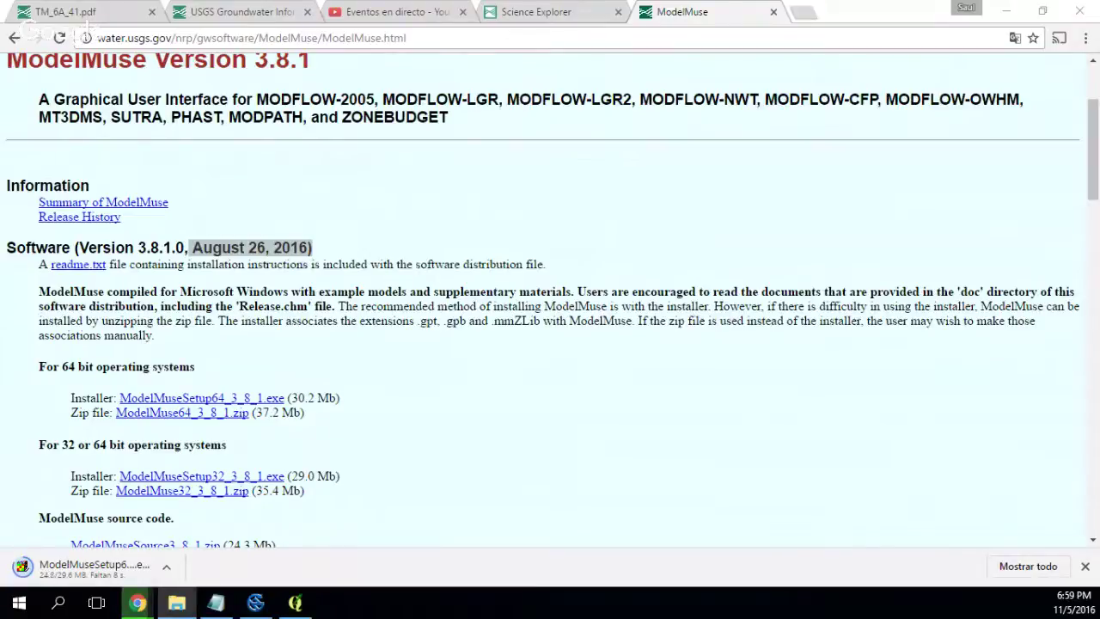
pyautogui.hotkey('alt', 'Tab')
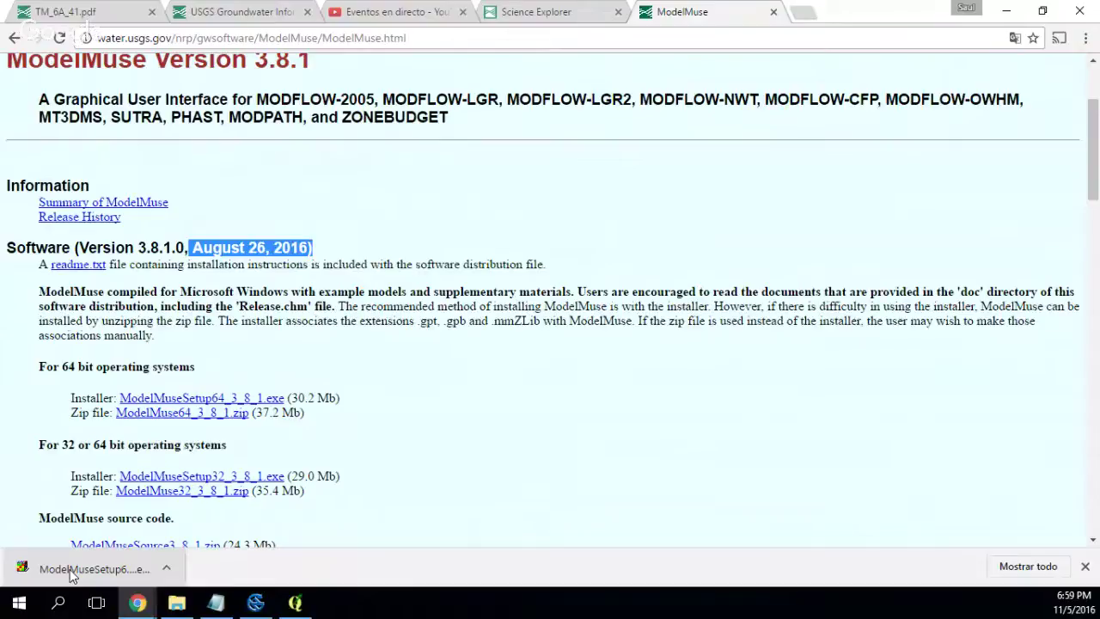
# Step: Install ModelMuse 3.8.1 with the default location, Start Menu folder and desktop icon
pyautogui.click(70, 569)
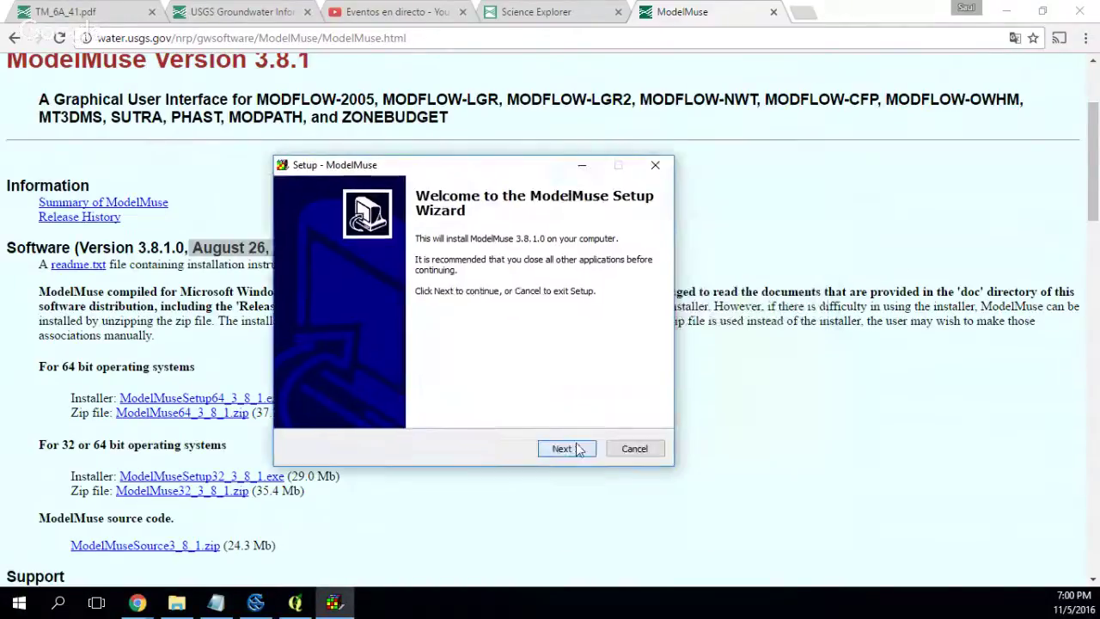
pyautogui.click(574, 448)
pyautogui.click(578, 447)
pyautogui.click(578, 448)
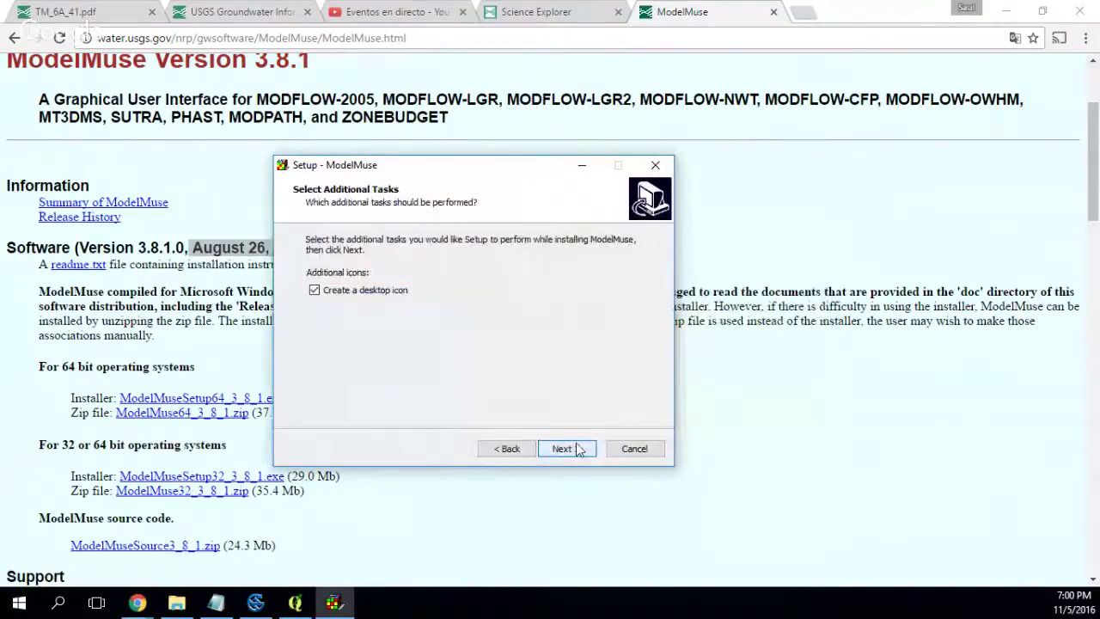
pyautogui.click(577, 448)
pyautogui.click(577, 448)
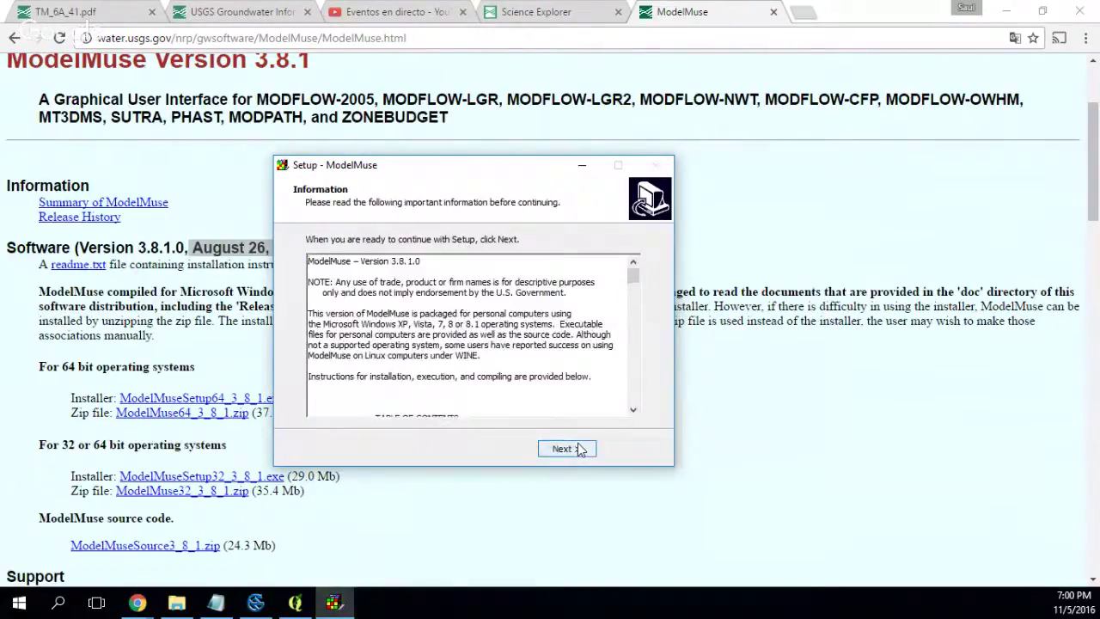
pyautogui.click(577, 447)
pyautogui.click(579, 449)
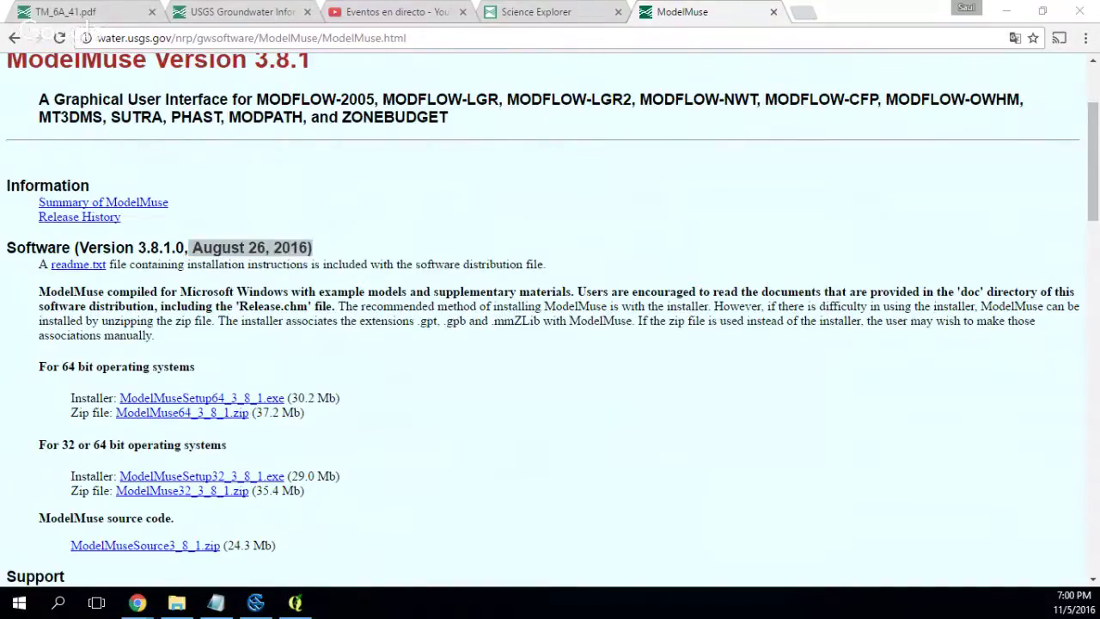
# Step: Start a new MODFLOW model with EPSG projection code 32718
pyautogui.moveTo(593, 209); pyautogui.dragTo(576, 84)
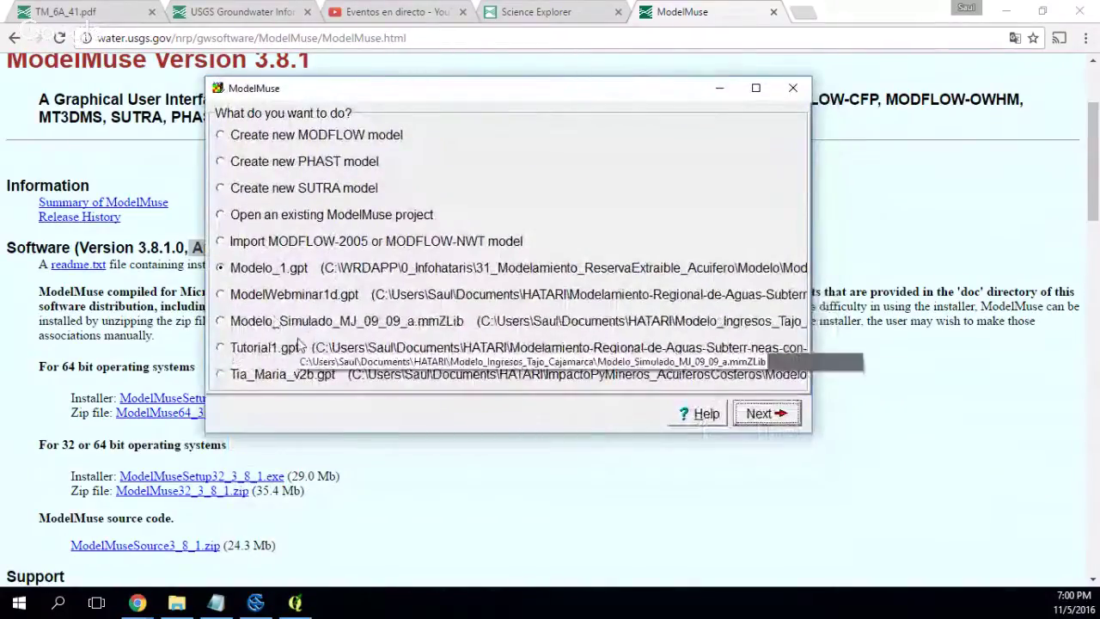
pyautogui.click(277, 132)
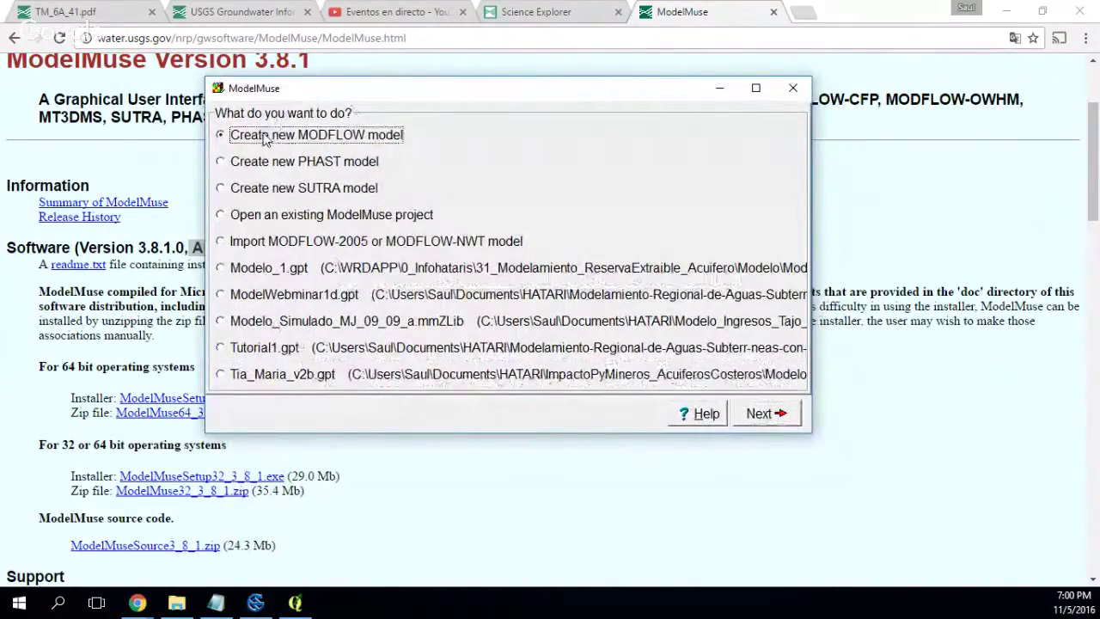
pyautogui.click(752, 418)
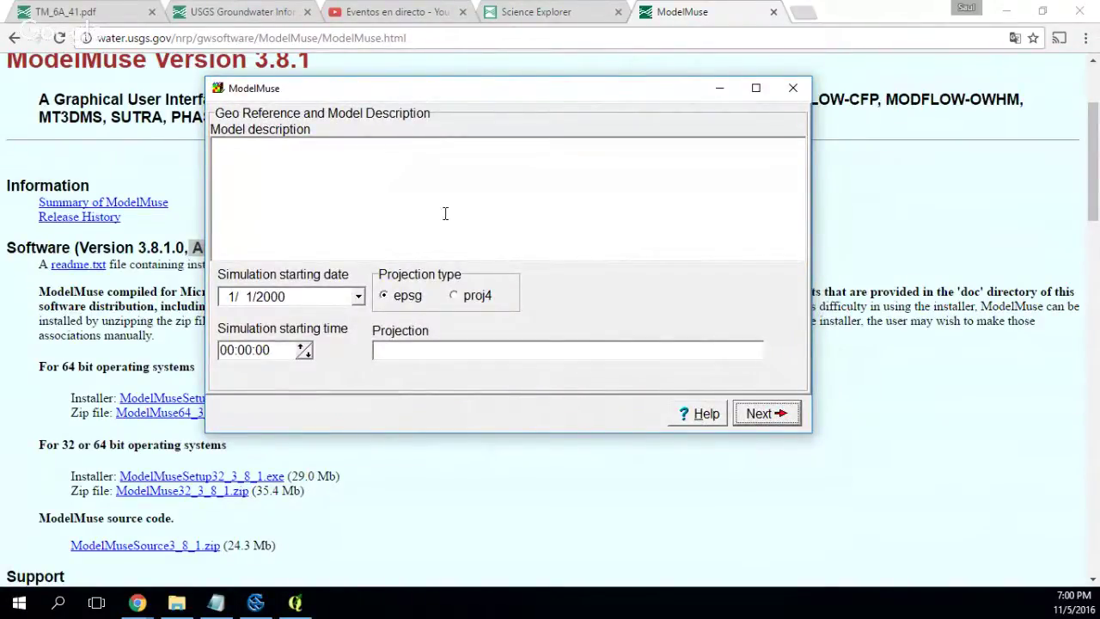
pyautogui.click(419, 354)
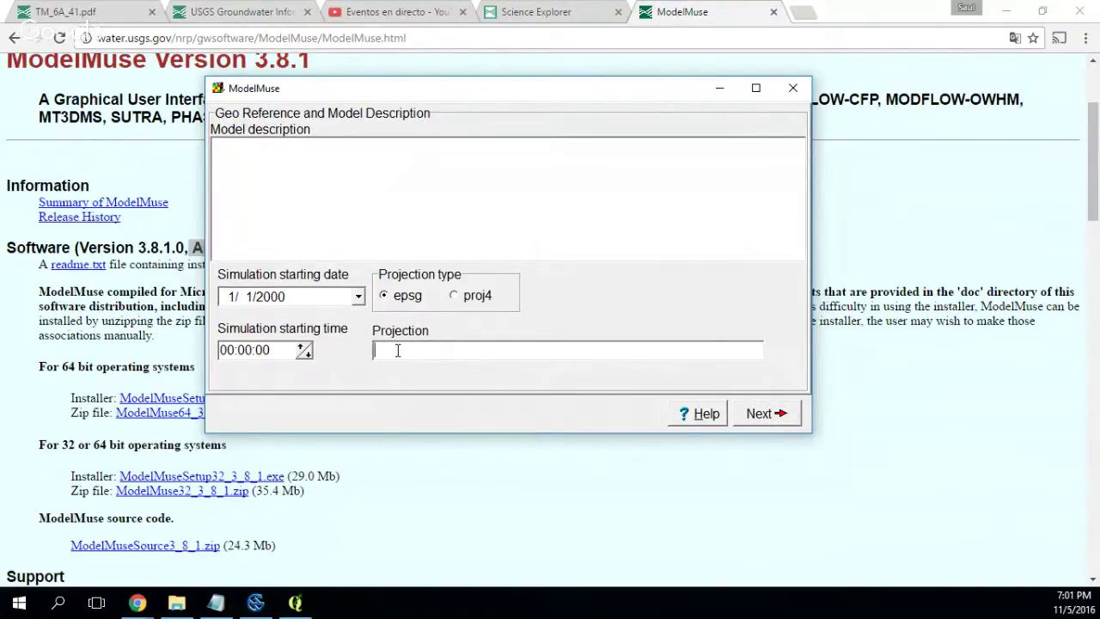
pyautogui.write('32718')
pyautogui.click(757, 413)
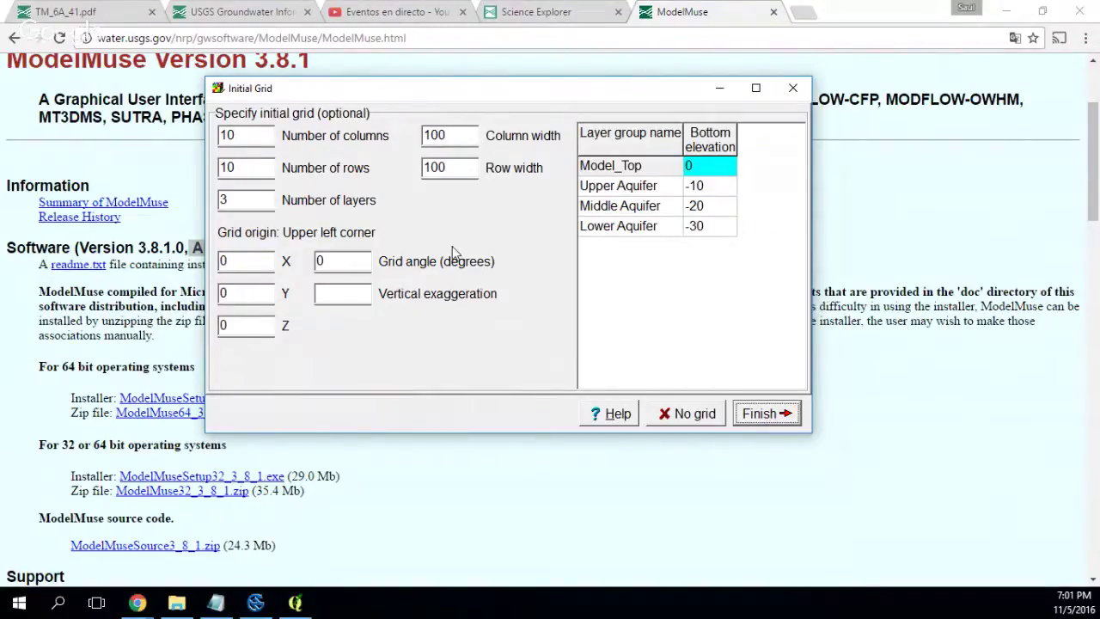
# Step: Set the grid to 1 layer and rename the Upper Aquifer layer group to Aquifer
pyautogui.click(756, 416)
pyautogui.moveTo(240, 203); pyautogui.dragTo(216, 203)
pyautogui.write('1')
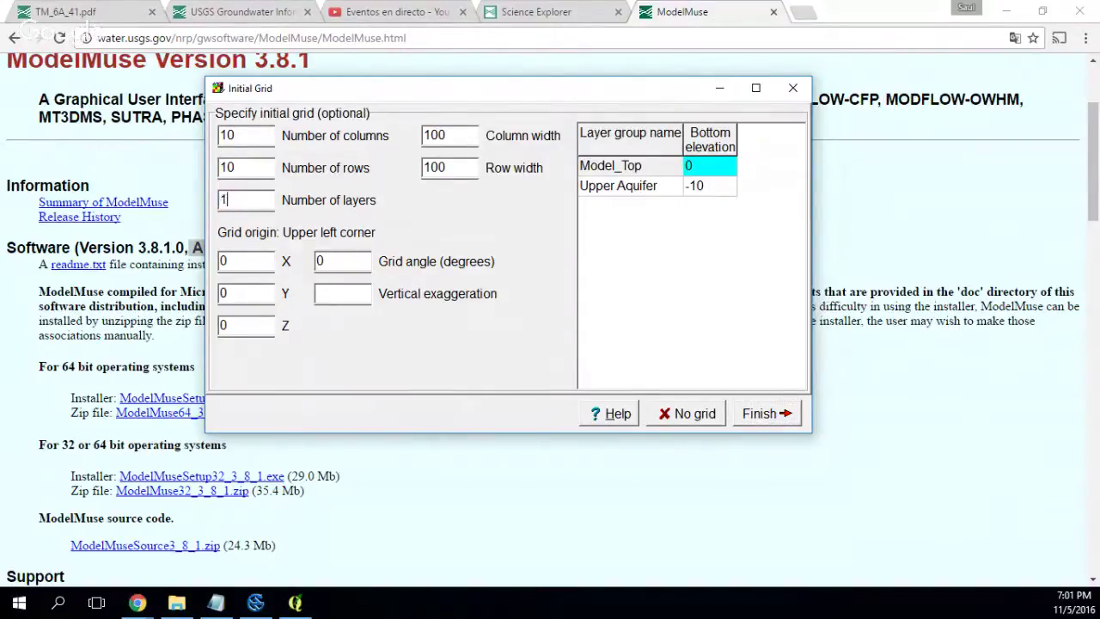
pyautogui.click(660, 191)
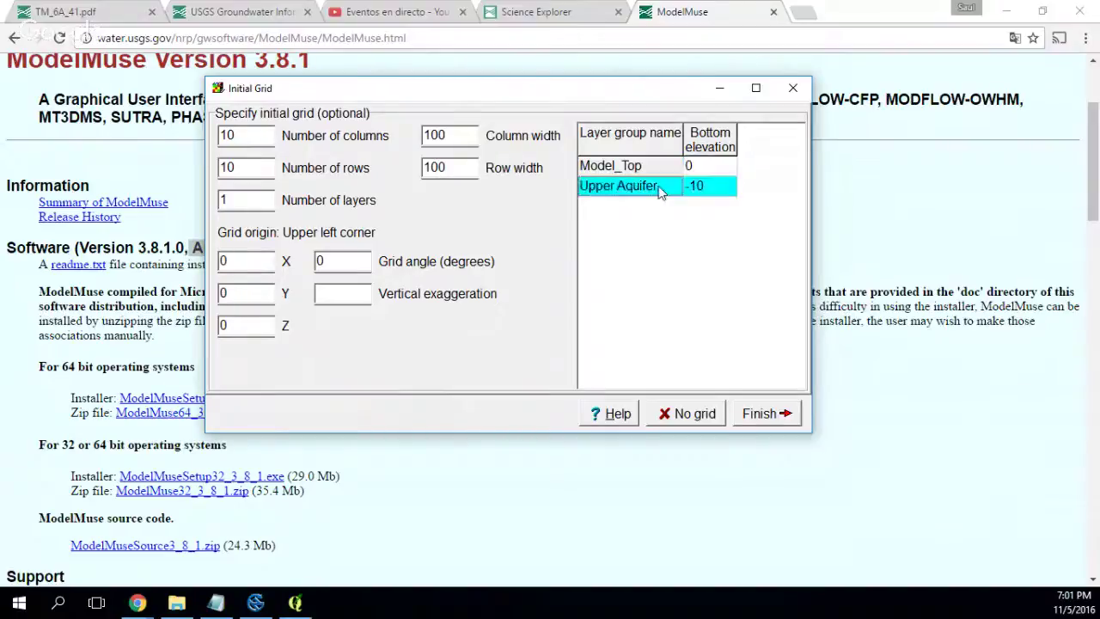
pyautogui.click(659, 190)
pyautogui.moveTo(621, 187); pyautogui.dragTo(580, 187)
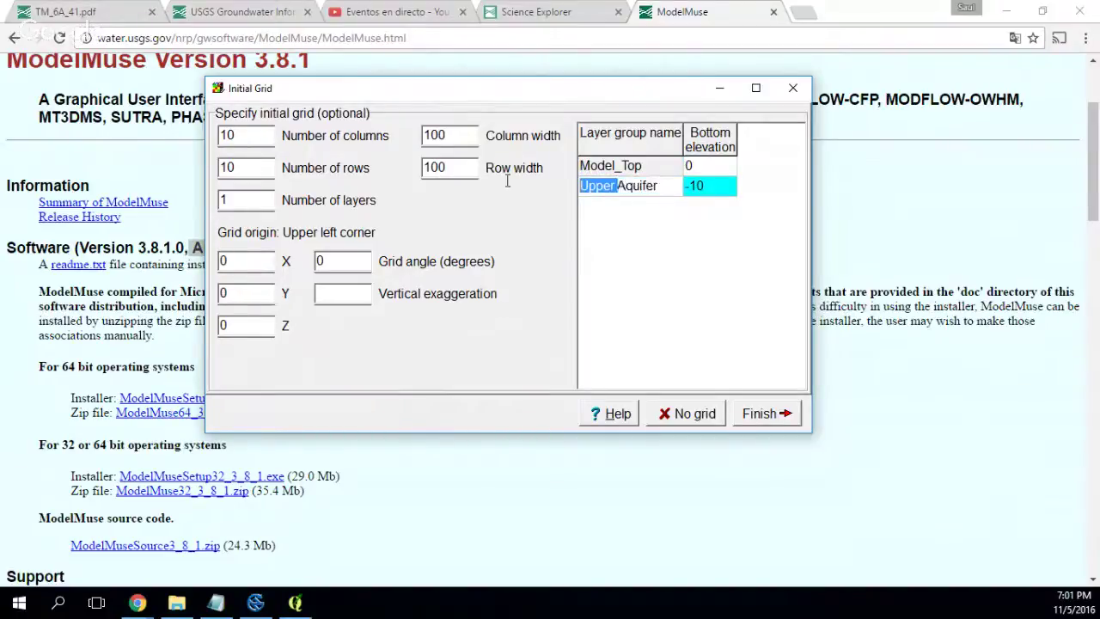
pyautogui.press('BackSpace')
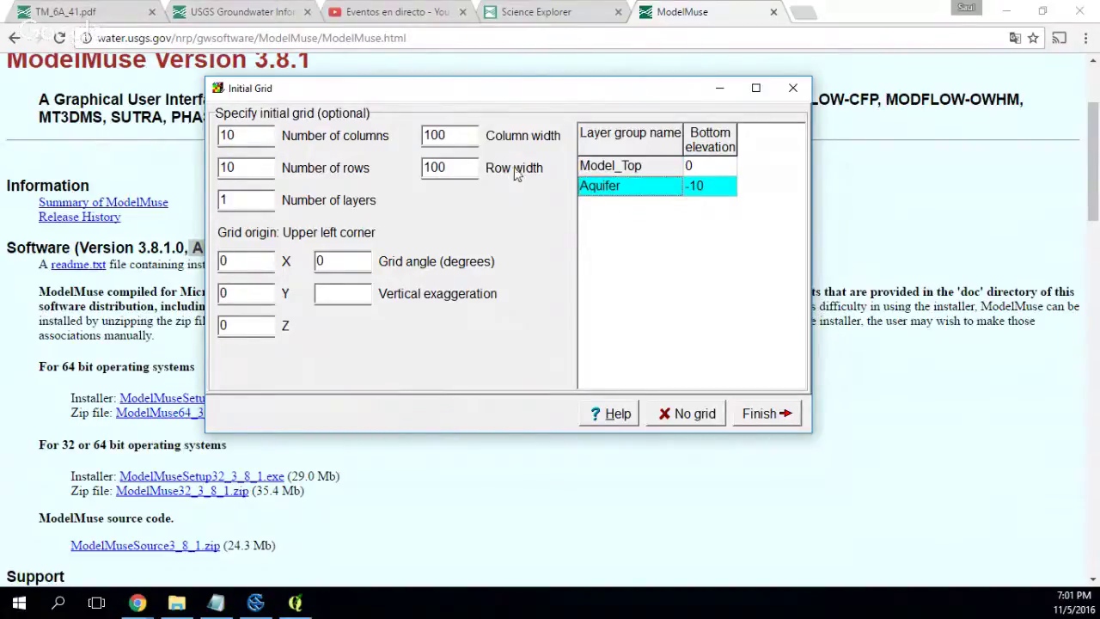
# Step: Set the model top elevation to 100 and the Aquifer bottom elevation to 20
pyautogui.click(712, 171)
pyautogui.click(716, 175)
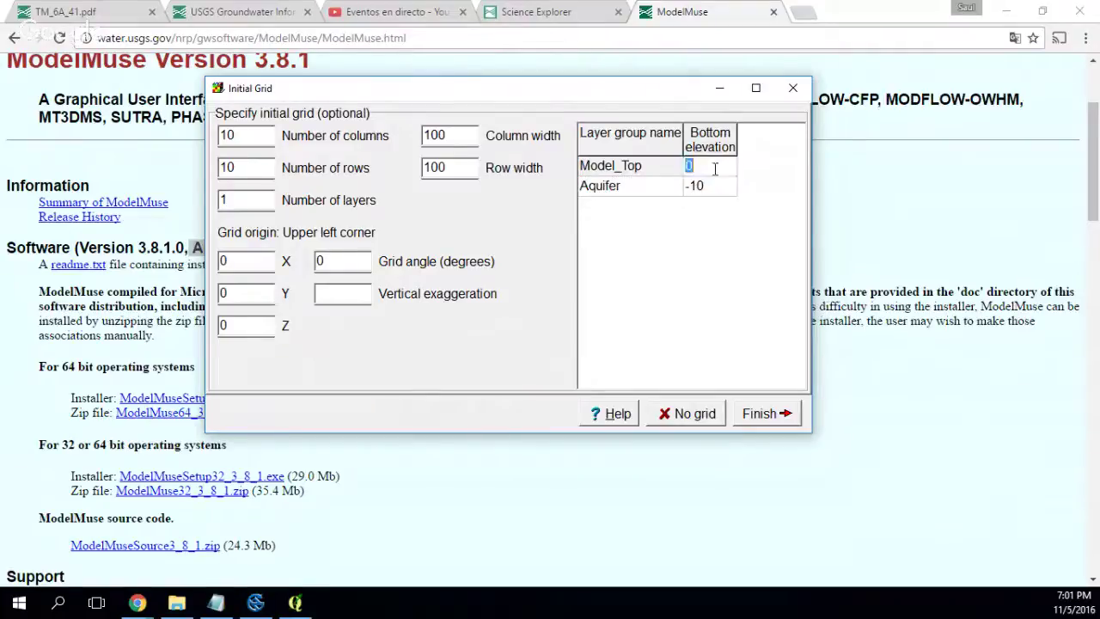
pyautogui.write('20')
pyautogui.click(727, 193)
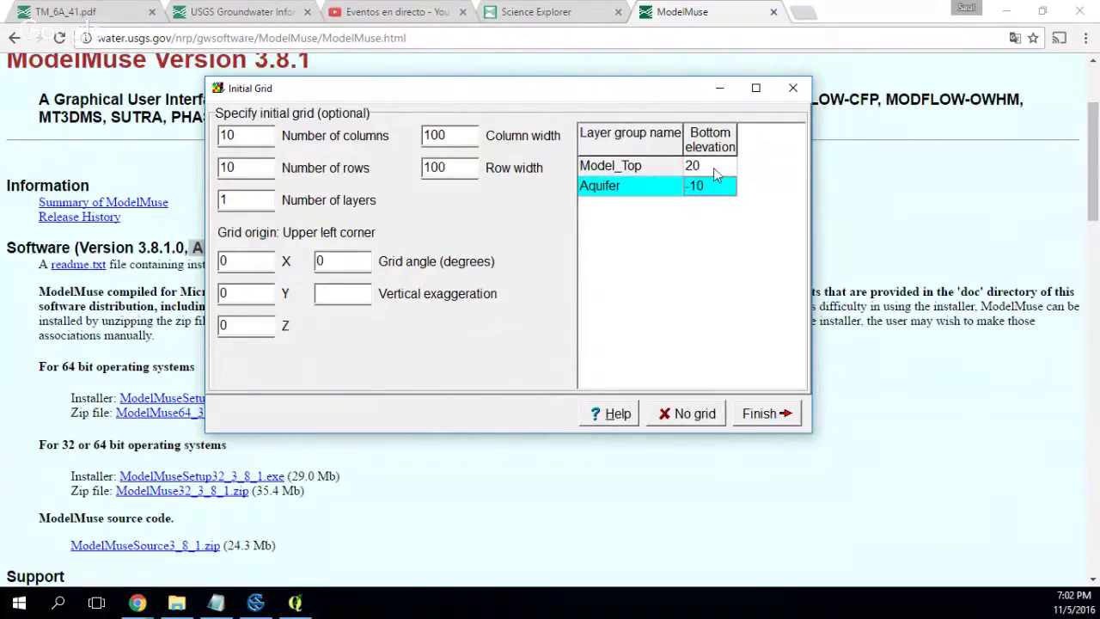
pyautogui.click(714, 168)
pyautogui.write('100')
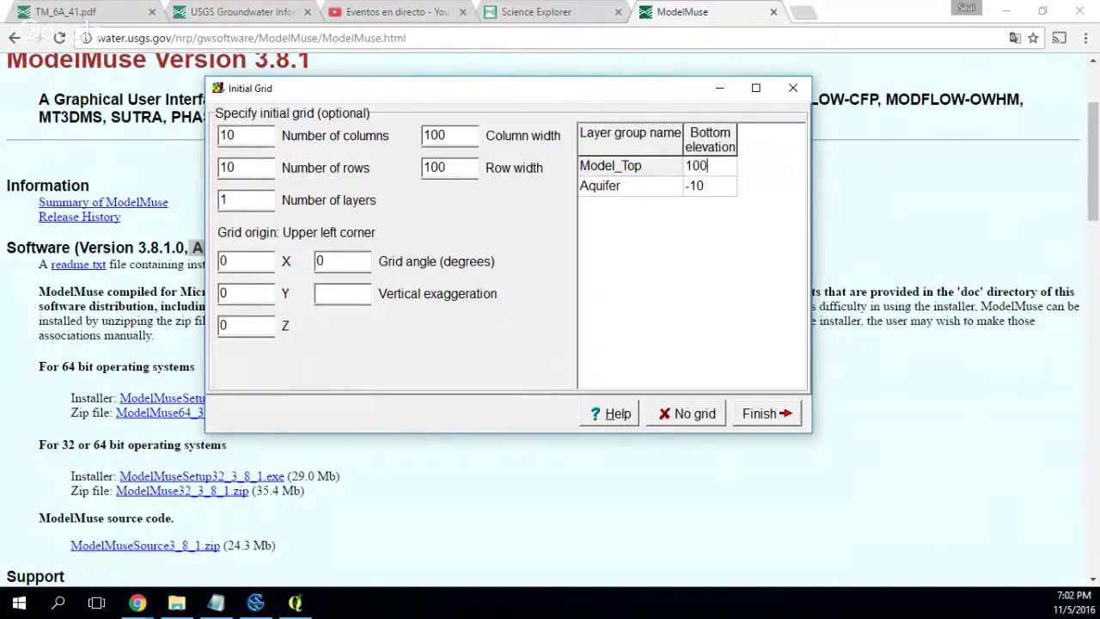
pyautogui.click(717, 188)
pyautogui.click(717, 188)
pyautogui.write('20')
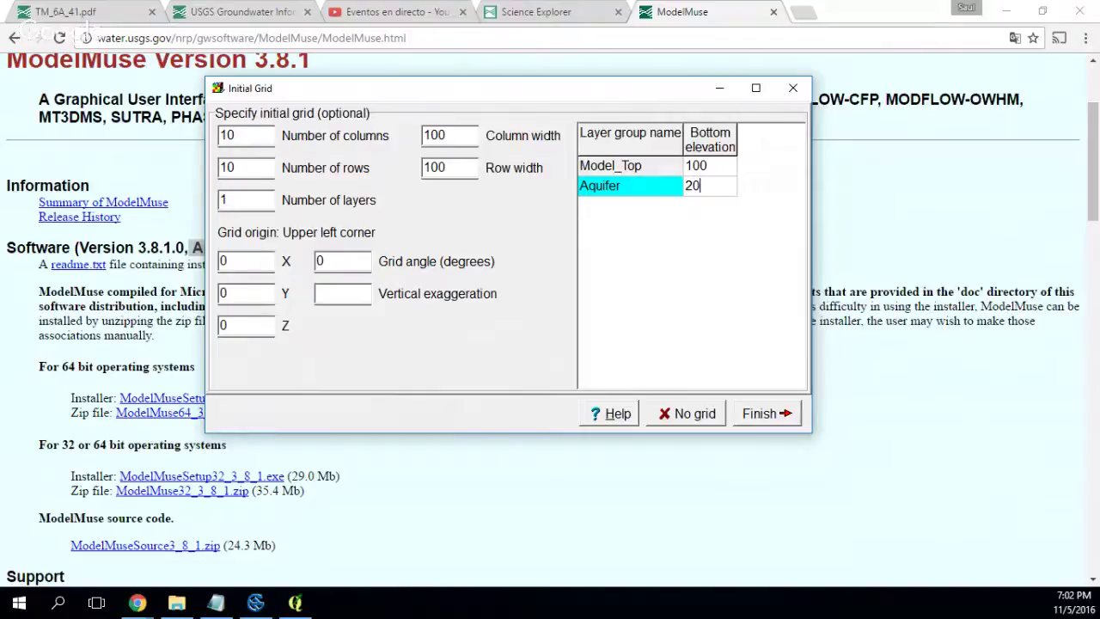
# Step: Set the grid origin to X 1000, Y 1000, Z 100 and create the grid
pyautogui.click(253, 262)
pyautogui.write('1')
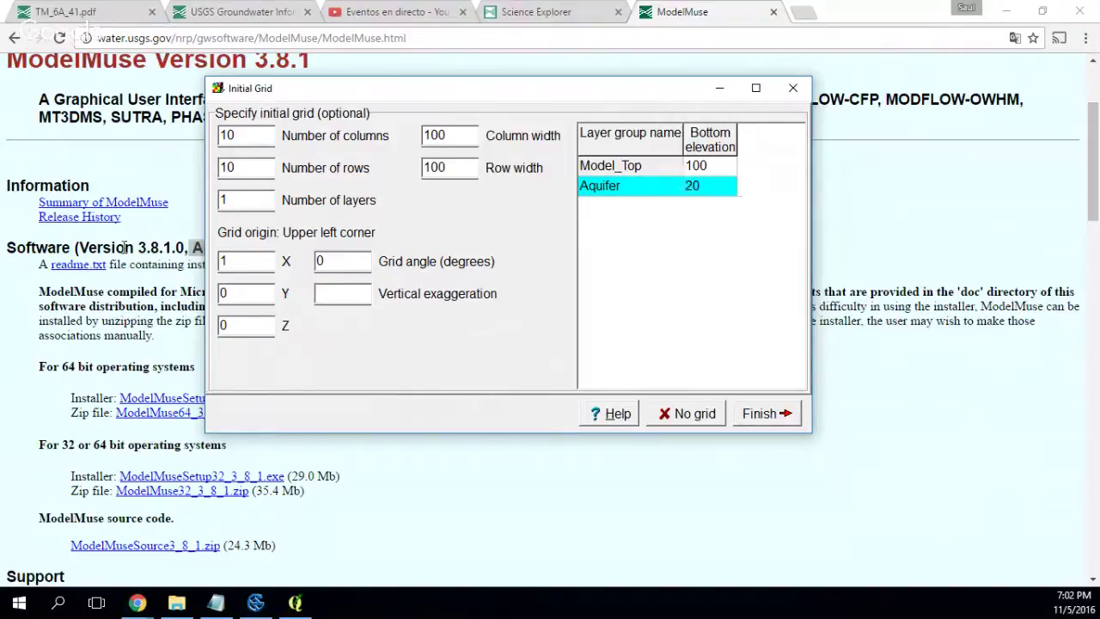
pyautogui.write('000')
pyautogui.press('Tab')
pyautogui.press('Tab')
pyautogui.write('1000')
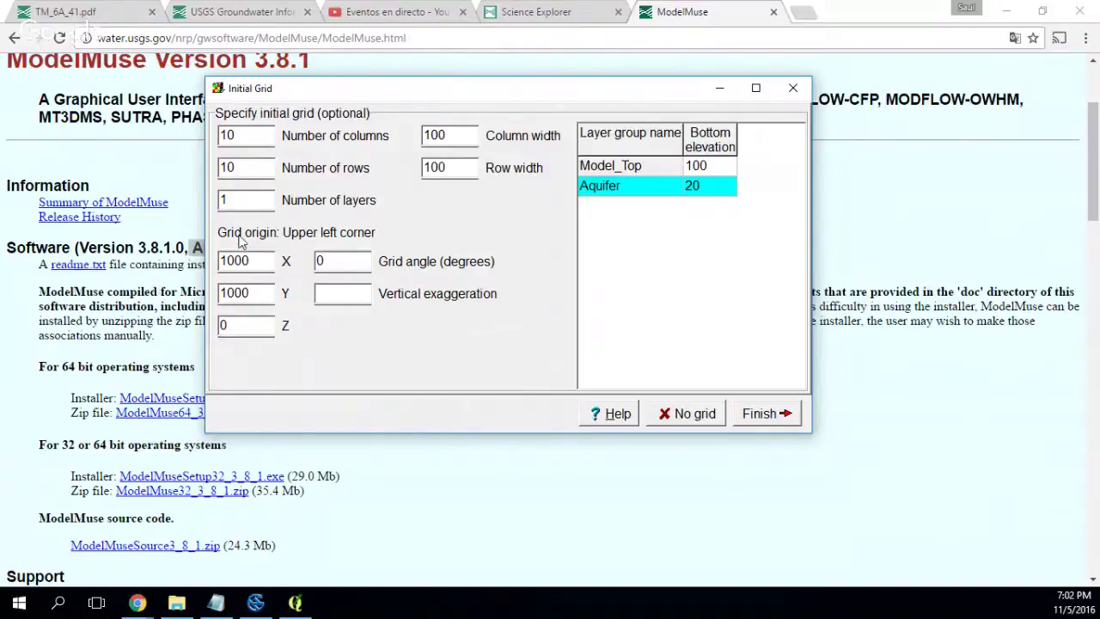
pyautogui.doubleClick(234, 325)
pyautogui.write('100')
pyautogui.click(765, 414)
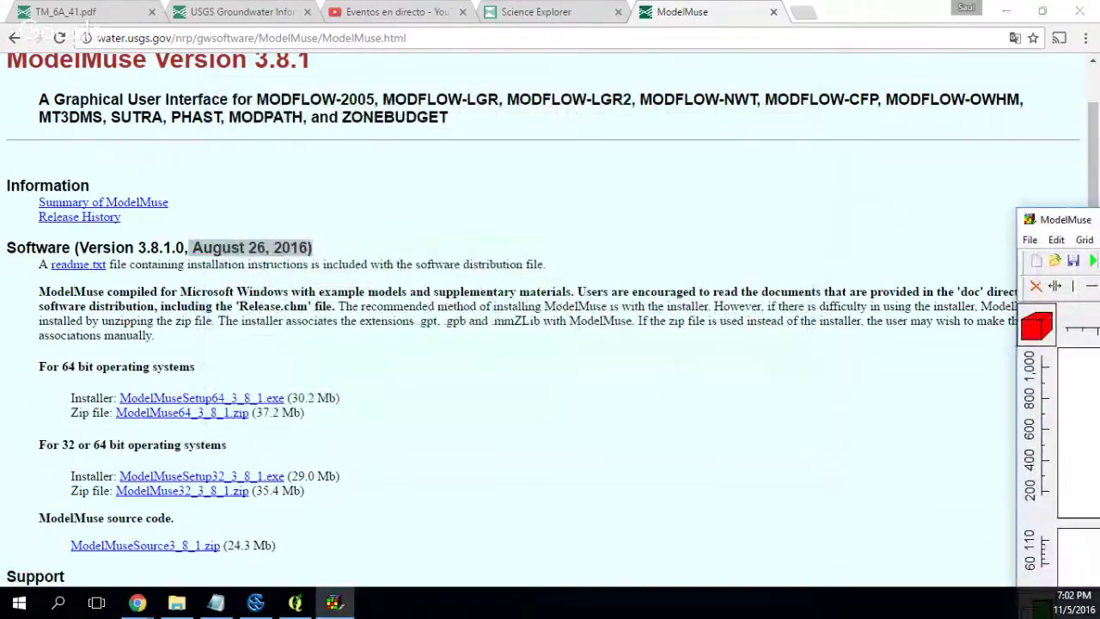
pyautogui.moveTo(1066, 219); pyautogui.dragTo(560, 2)
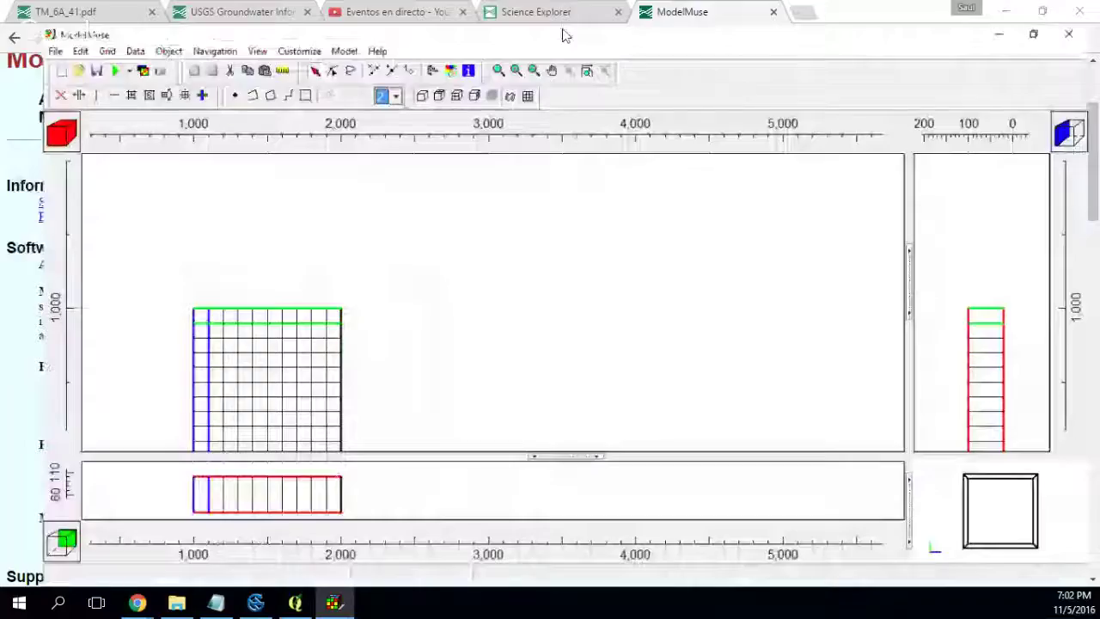
pyautogui.click(574, 47)
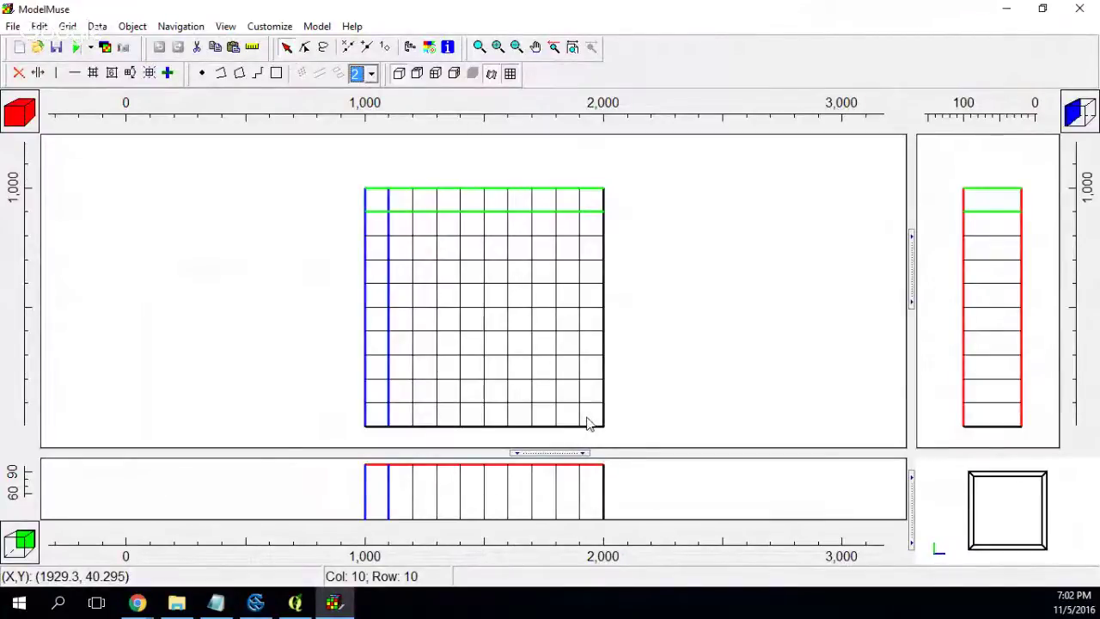
pyautogui.click(315, 27)
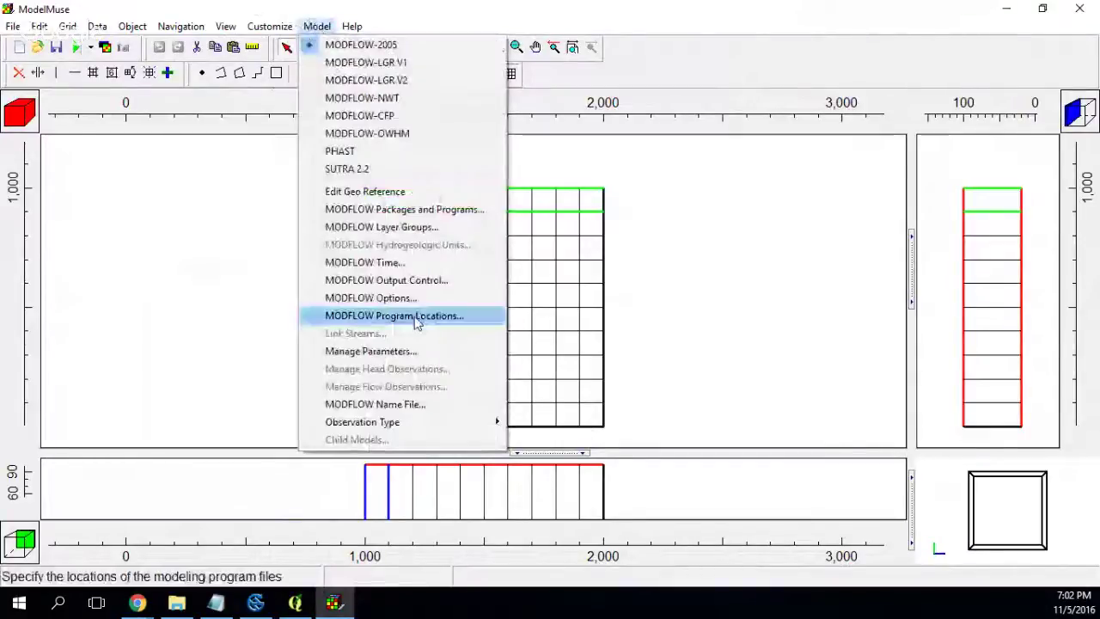
pyautogui.click(417, 316)
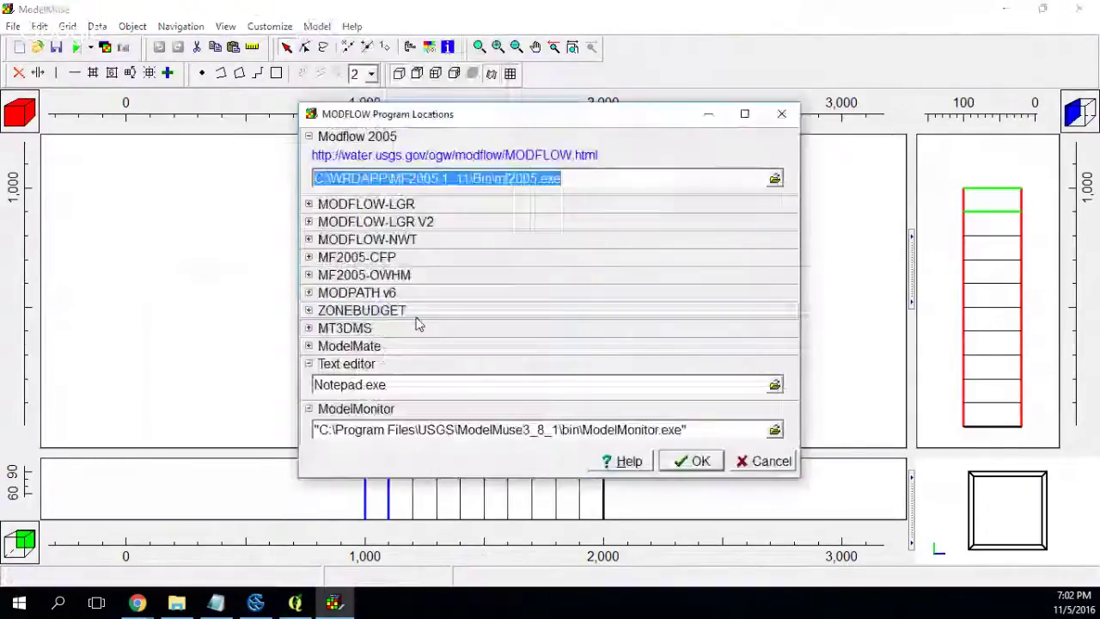
pyautogui.moveTo(170, 609)
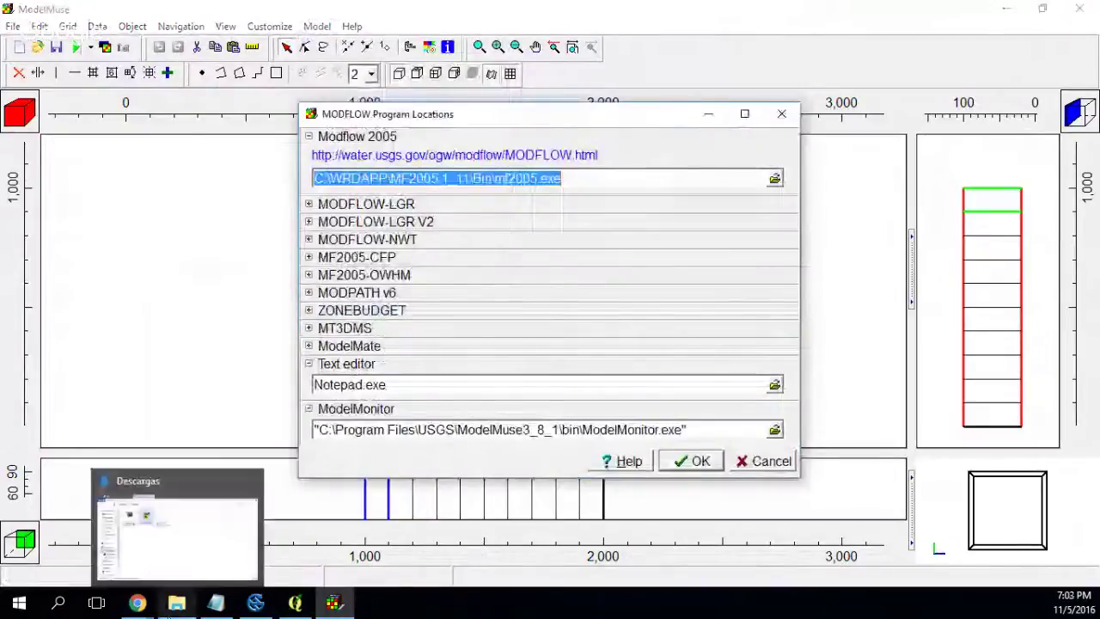
pyautogui.click(169, 606)
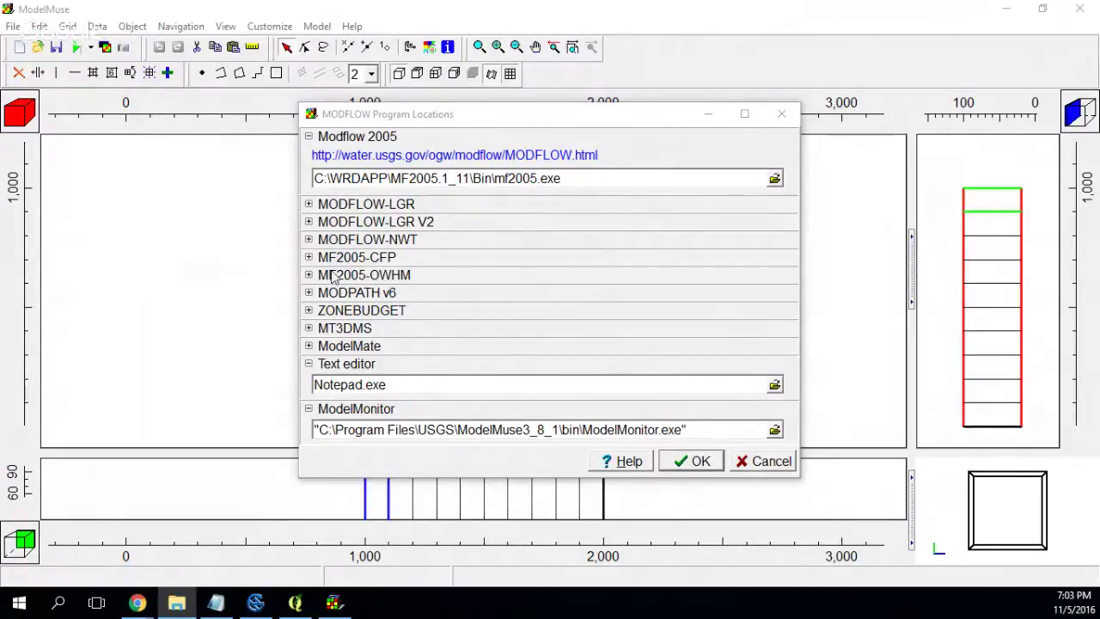
pyautogui.click(755, 469)
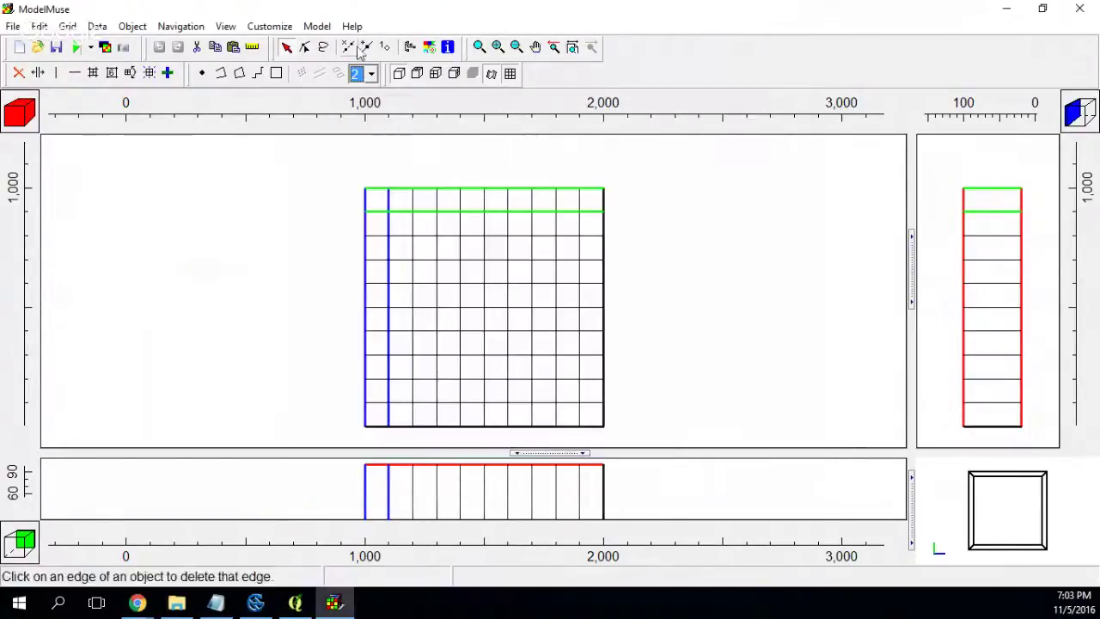
# Step: Open MODFLOW Program Locations and expand the MODFLOW-NWT, MODPATH v6, ZONEBUDGET and MT3DMS entries
pyautogui.click(317, 26)
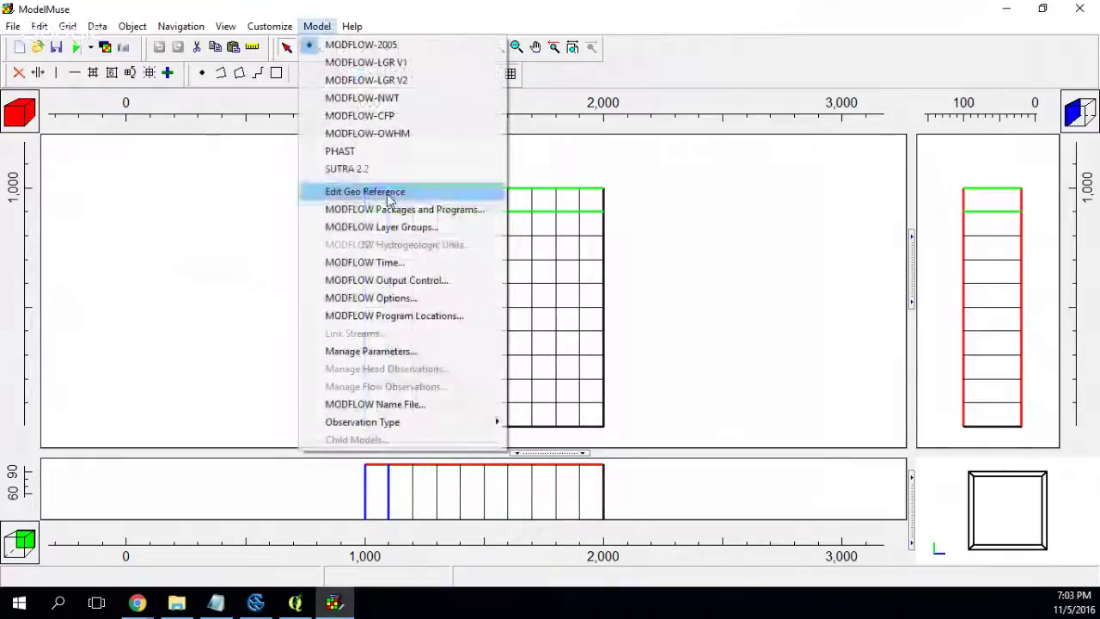
pyautogui.click(403, 317)
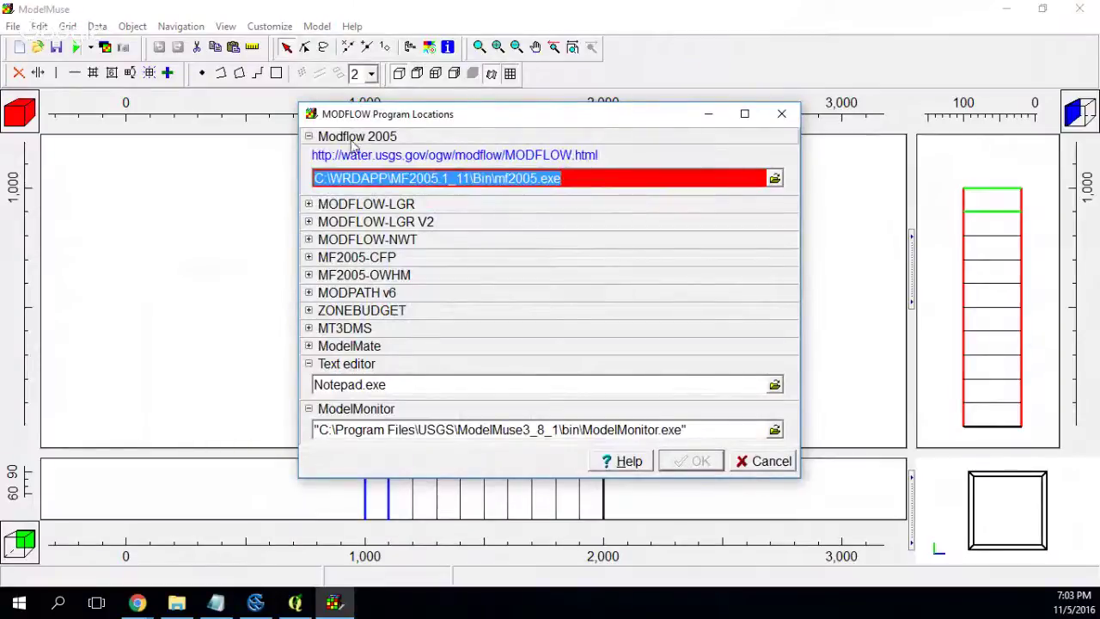
pyautogui.click(309, 239)
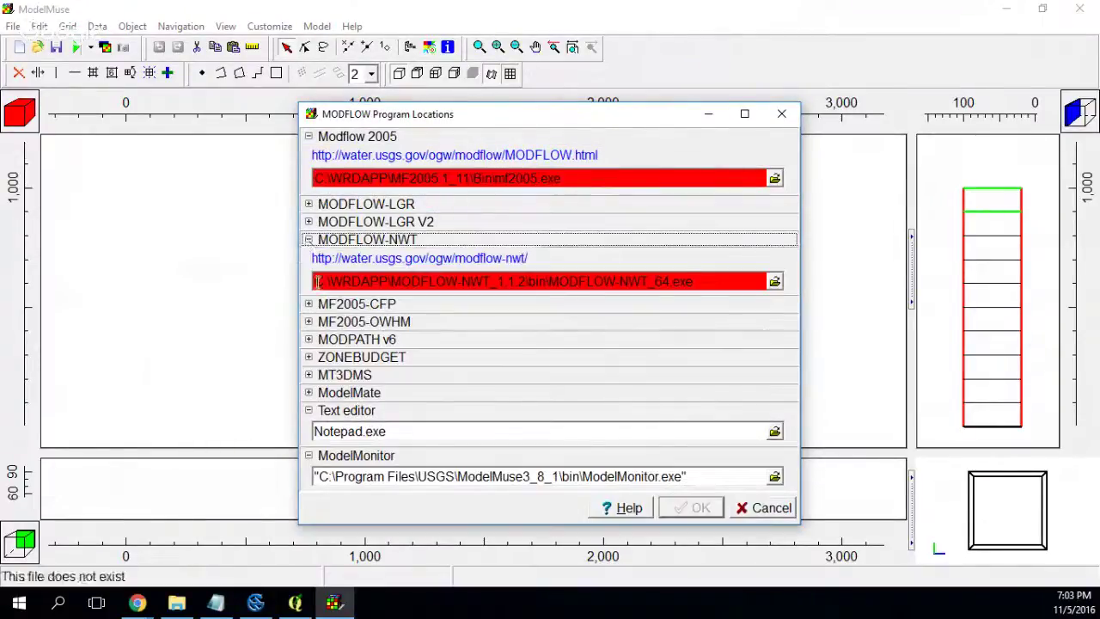
pyautogui.click(308, 340)
pyautogui.click(309, 403)
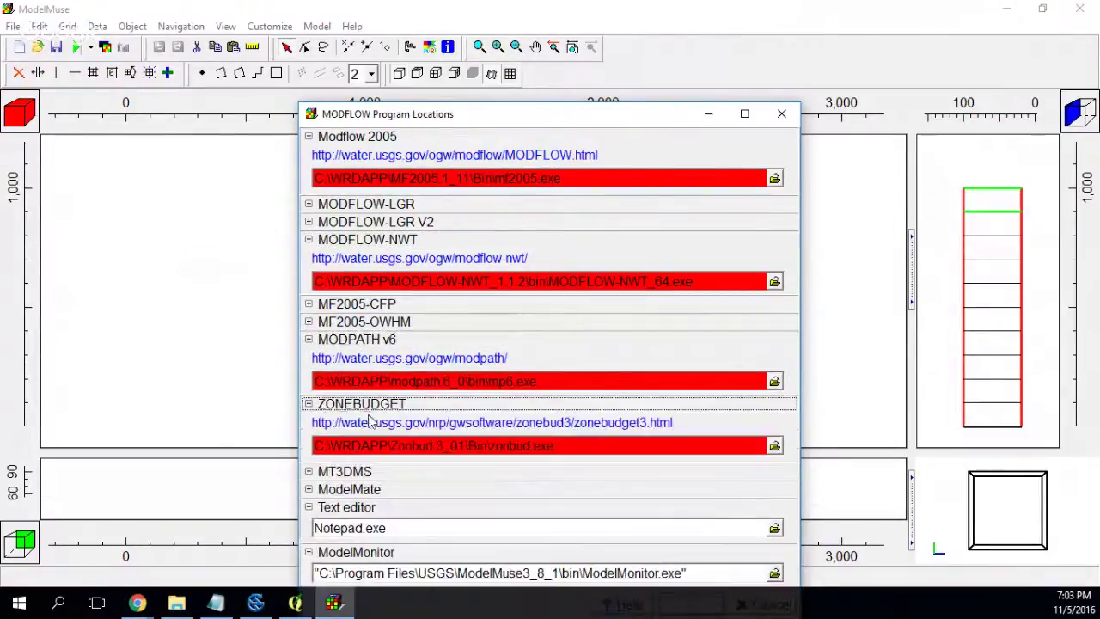
pyautogui.click(309, 471)
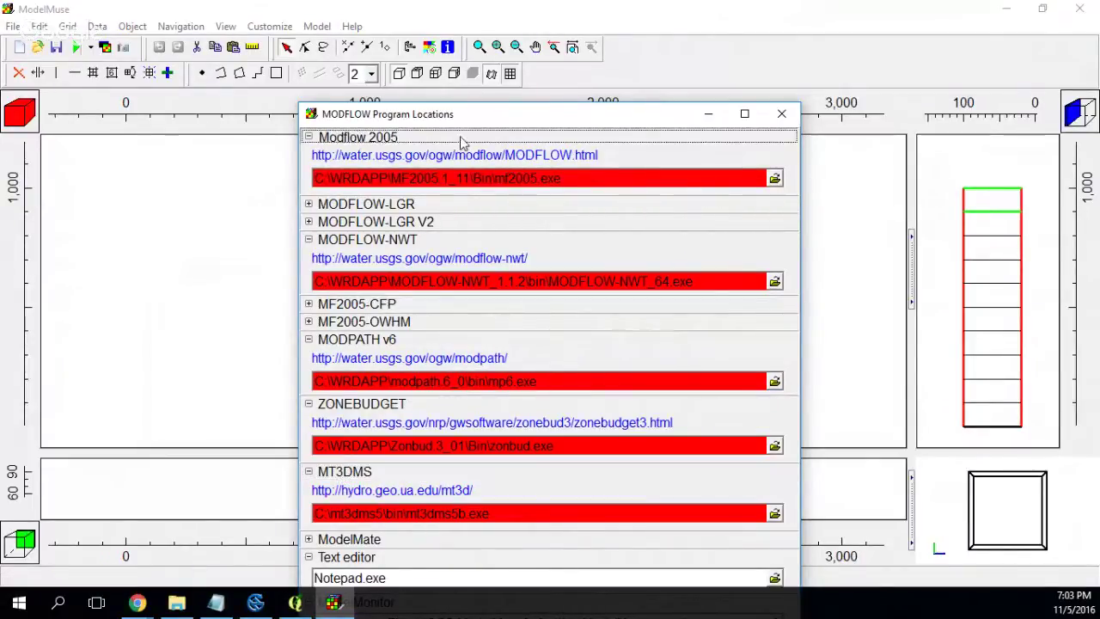
pyautogui.click(378, 143)
pyautogui.click(321, 140)
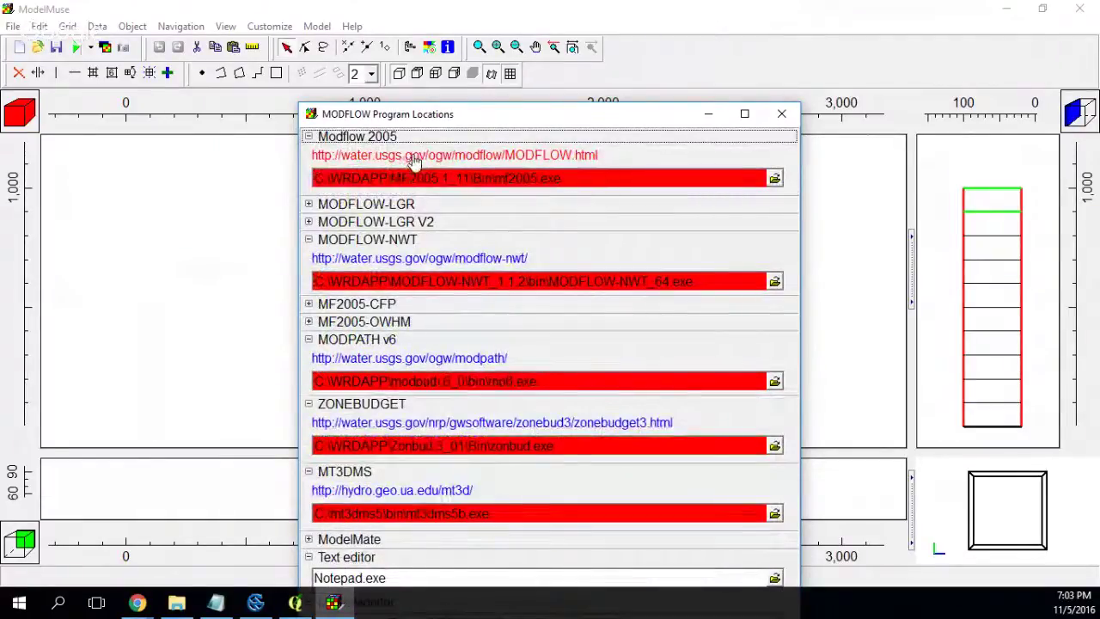
# Step: Download the Windows MODFLOW-2005 archive MF2005.1_11.zip from the MODFLOW 2005 page
pyautogui.click(412, 158)
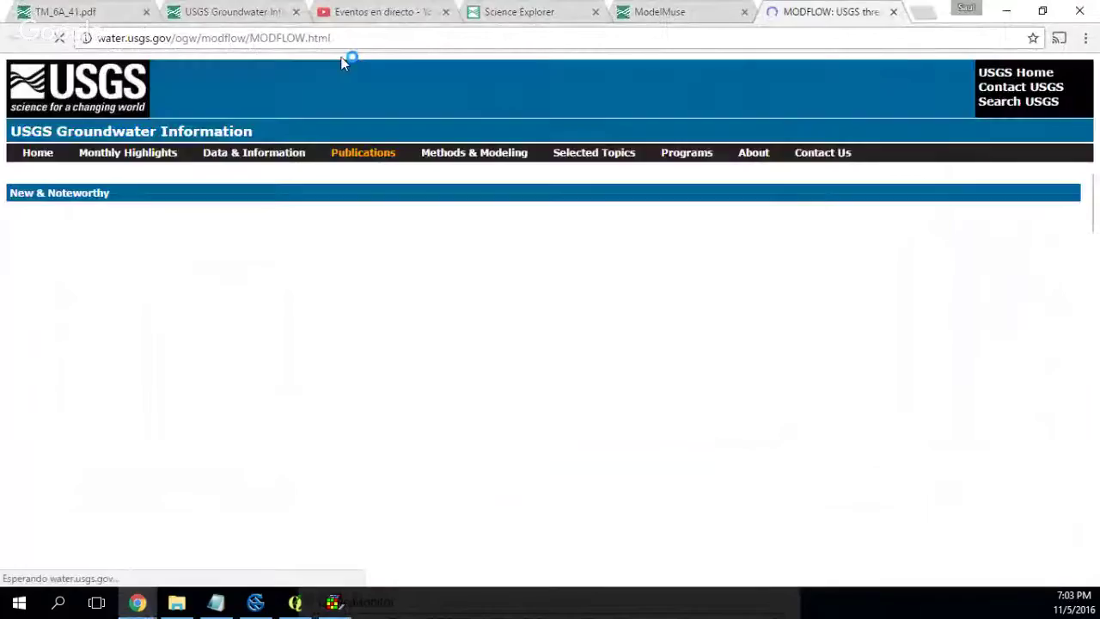
pyautogui.scroll(-2, 492, 355)
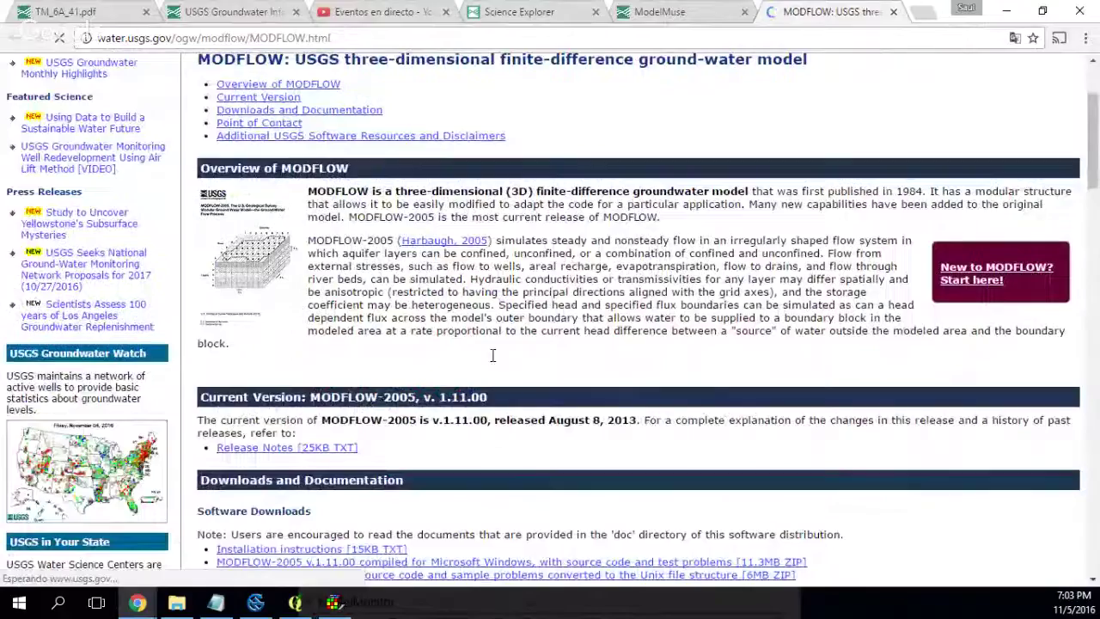
pyautogui.scroll(-2, 493, 355)
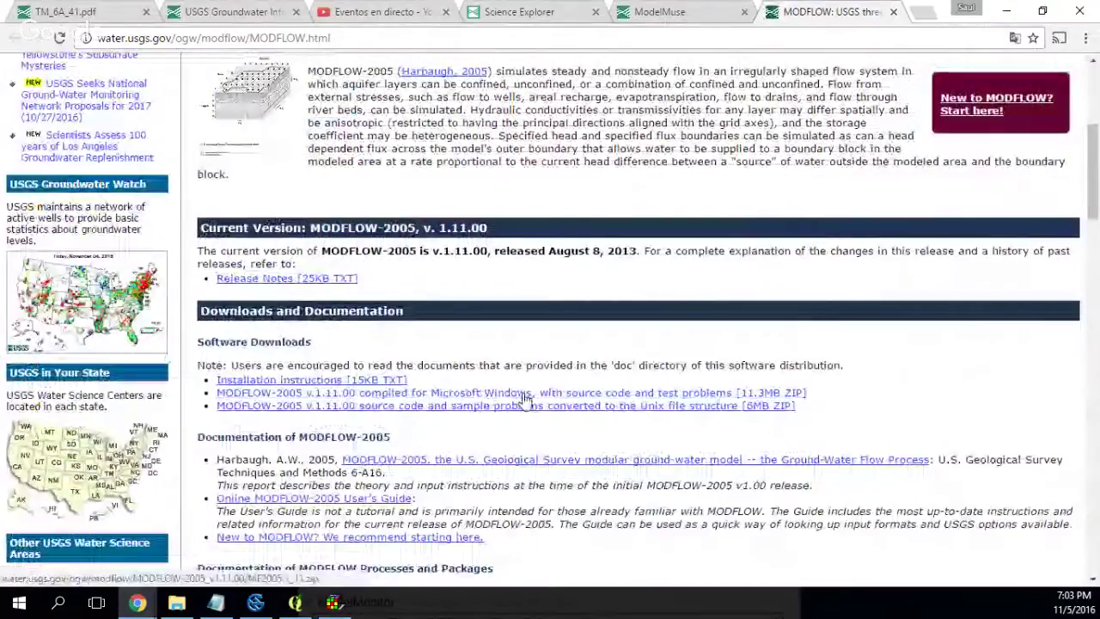
pyautogui.click(475, 395)
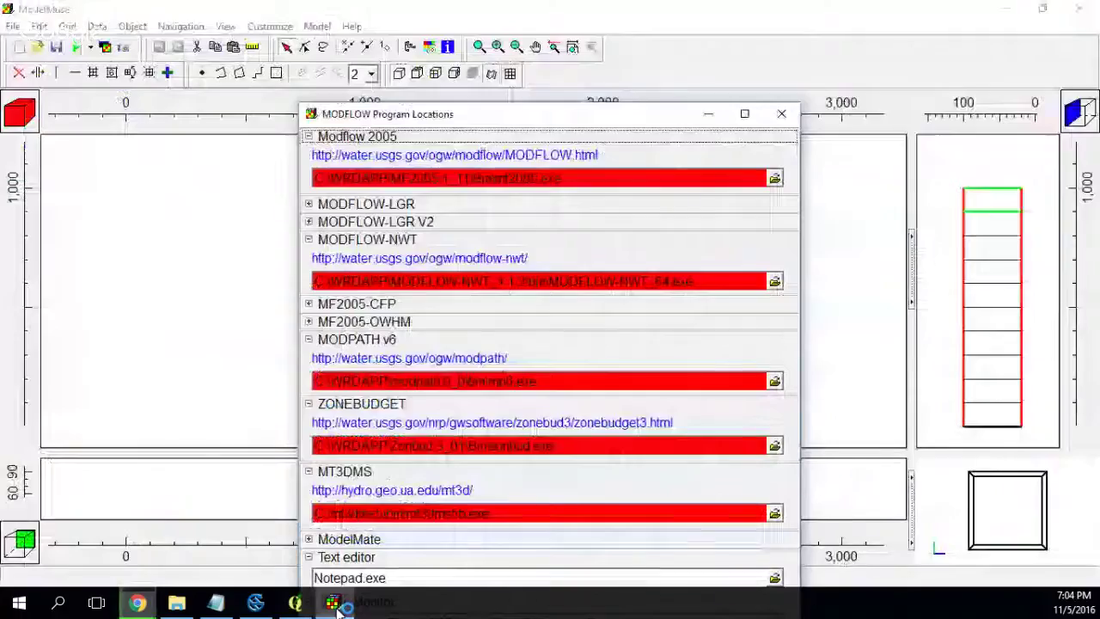
# Step: Start the MODFLOW-NWT zip download from its USGS page, then return to ModelMuse
pyautogui.click(333, 602)
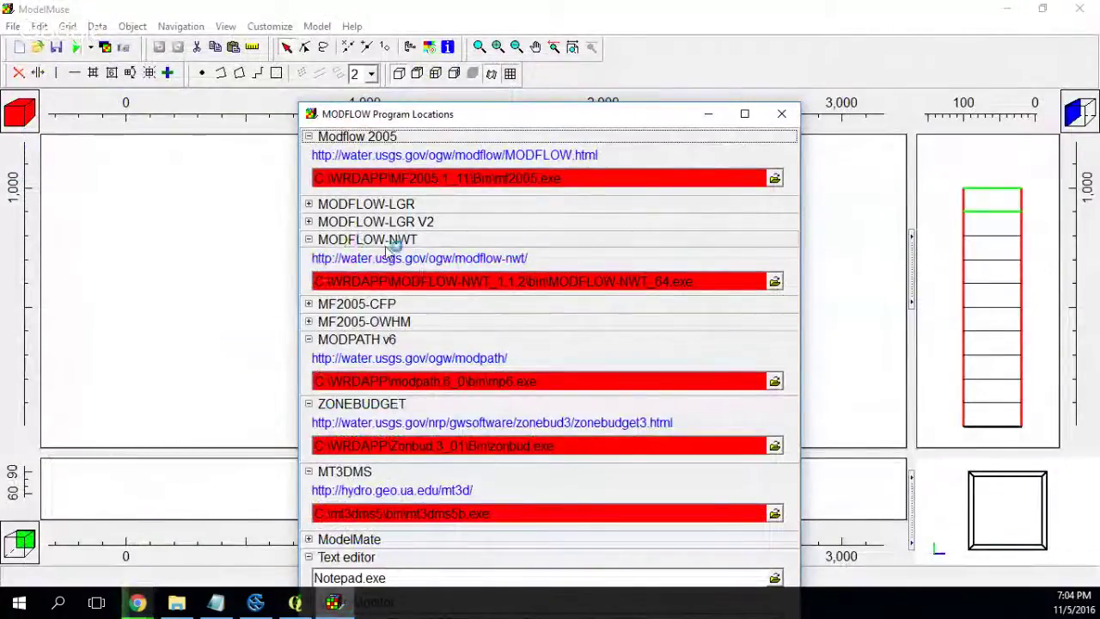
pyautogui.click(392, 259)
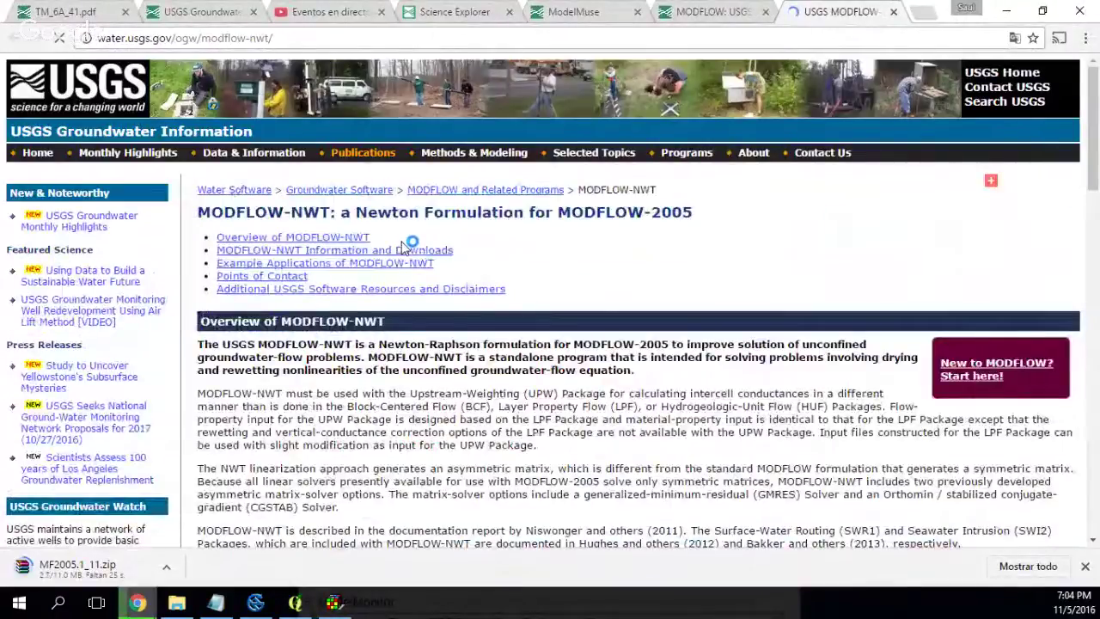
pyautogui.scroll(-3, 507, 357)
pyautogui.scroll(-1, 507, 357)
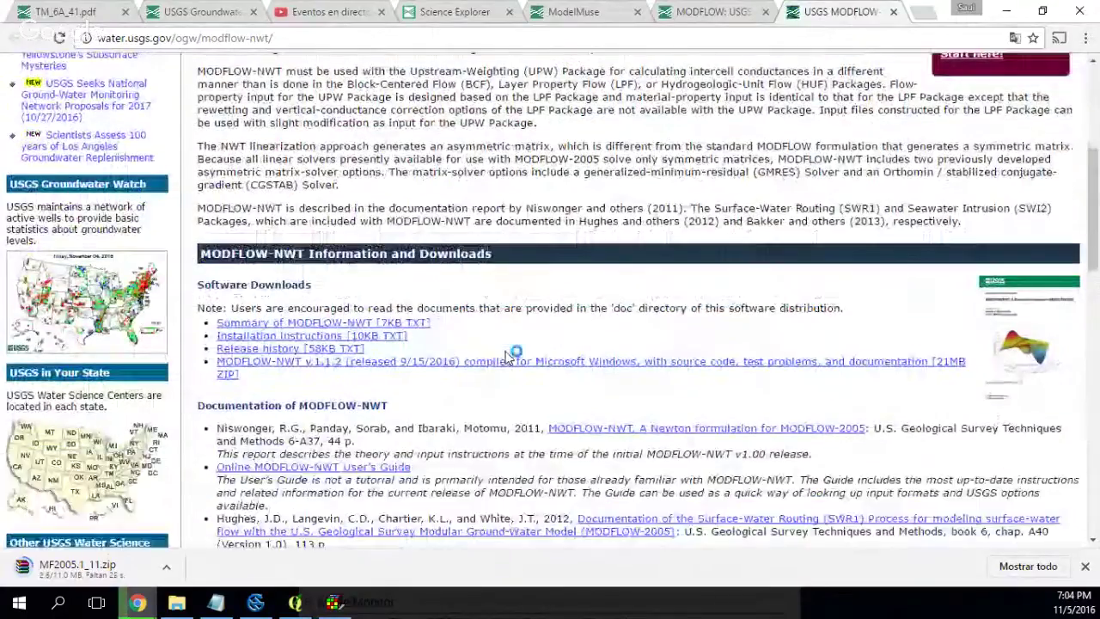
pyautogui.click(334, 601)
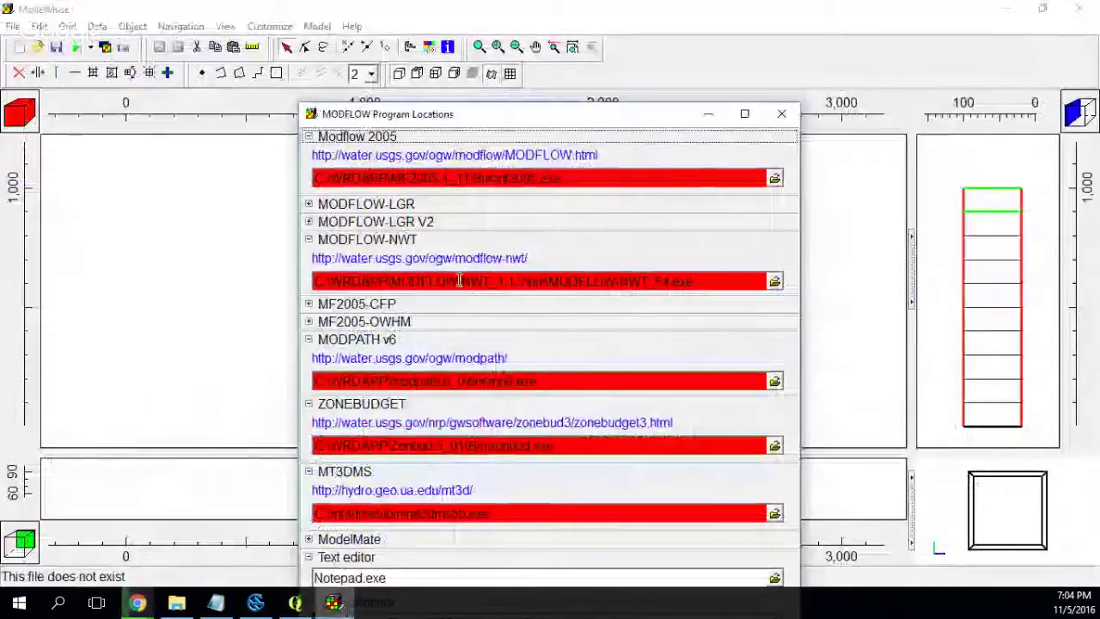
# Step: Download modpath.6_0_01.zip (MODPATH Version 6.0.01) from the MODPATH page's Previous versions
pyautogui.click(492, 360)
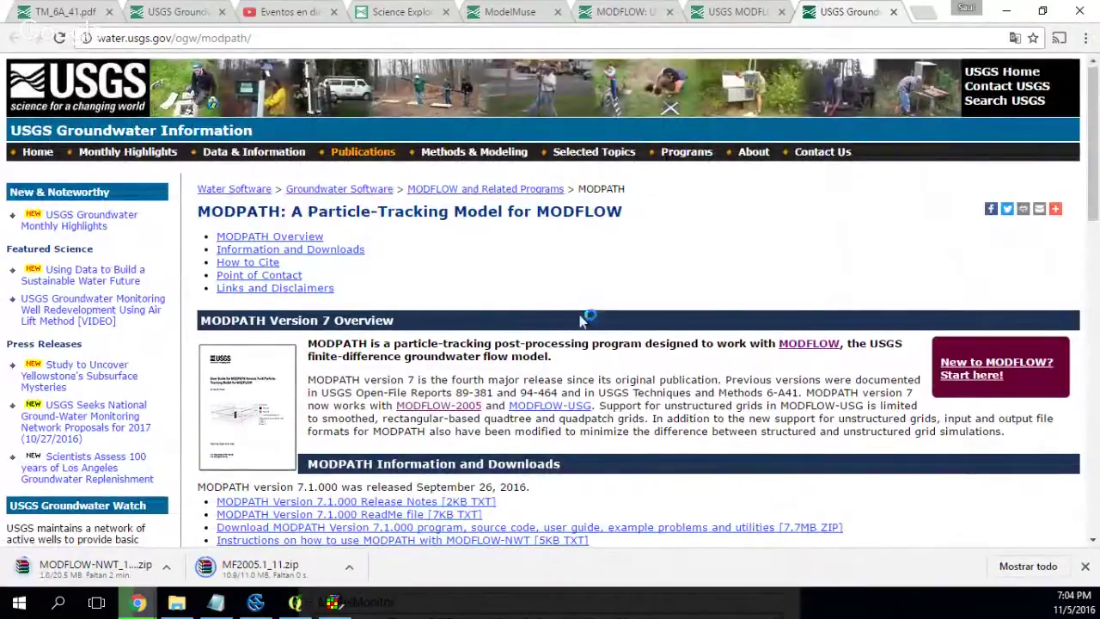
pyautogui.scroll(-2, 580, 320)
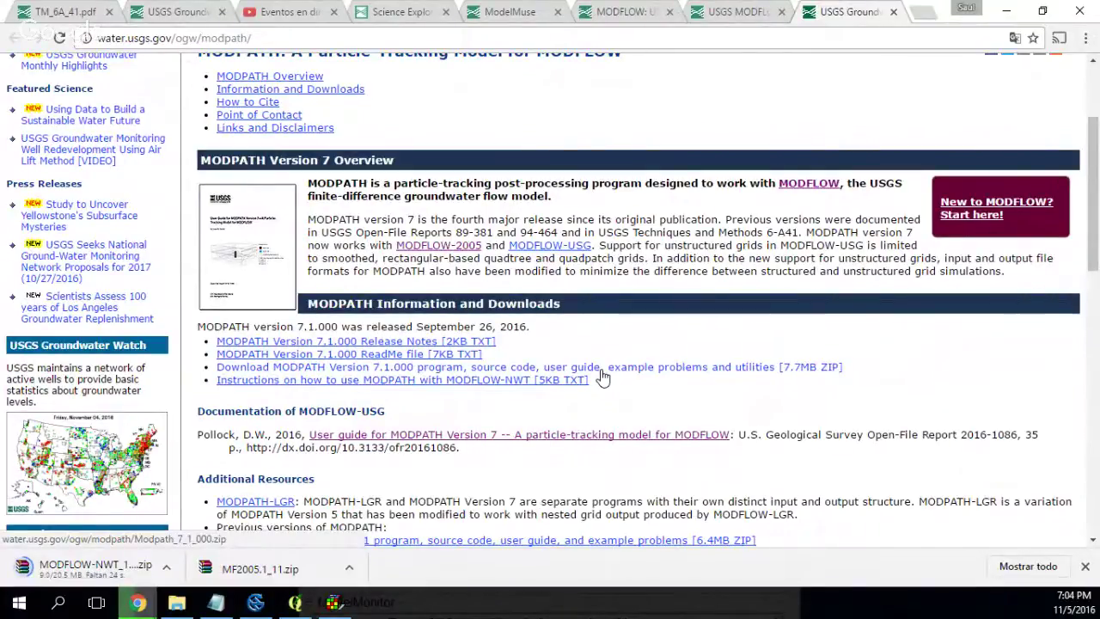
pyautogui.scroll(1, 602, 376)
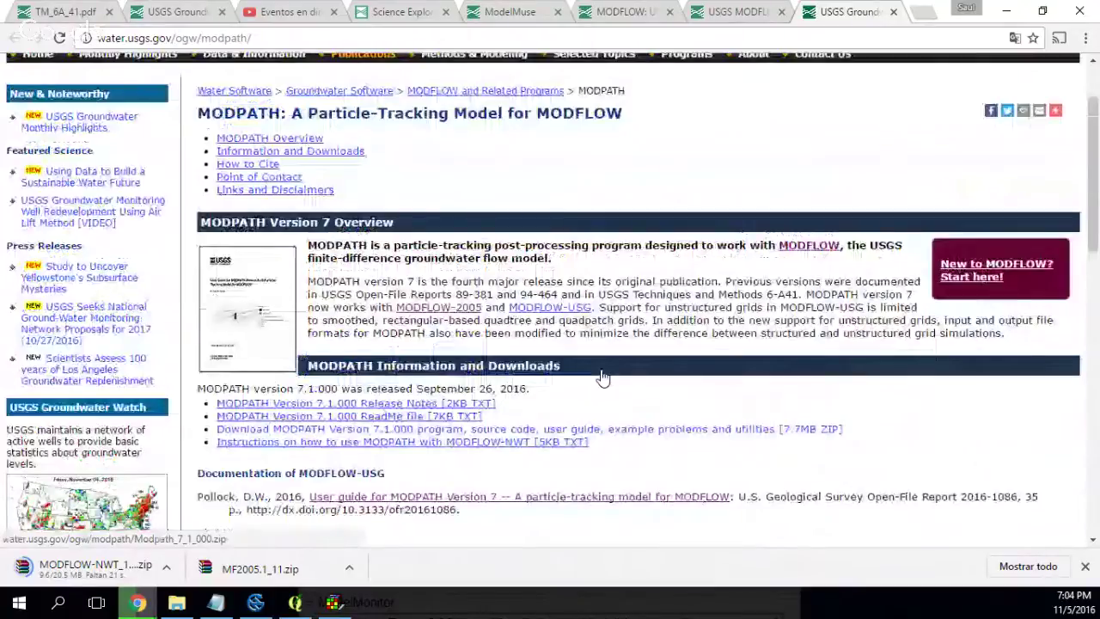
pyautogui.scroll(-3, 601, 375)
pyautogui.scroll(-5, 602, 376)
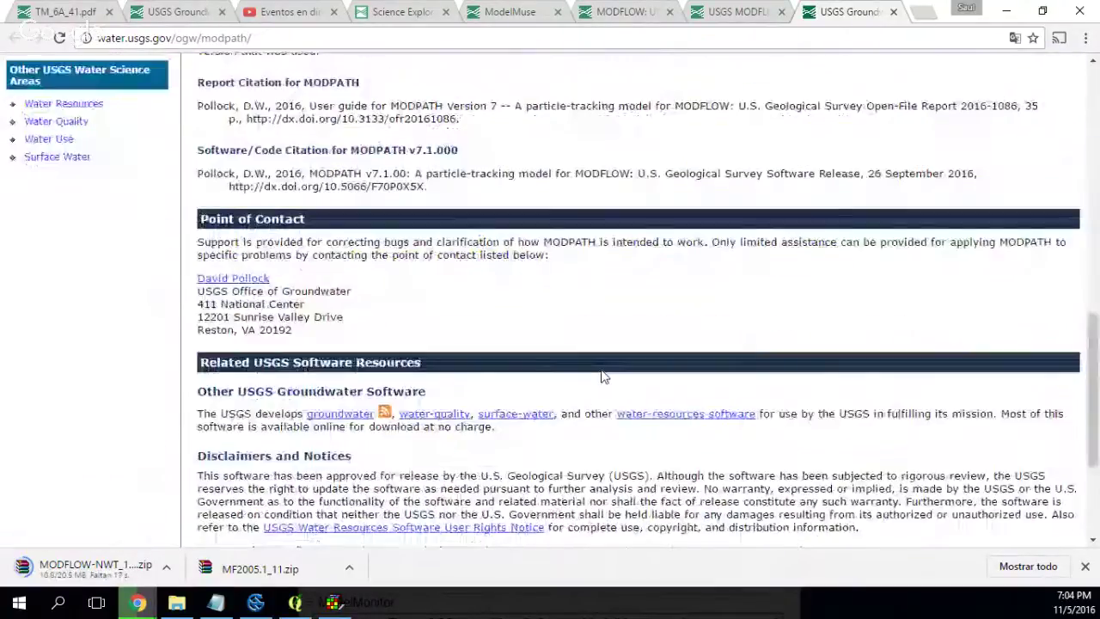
pyautogui.scroll(-3, 604, 377)
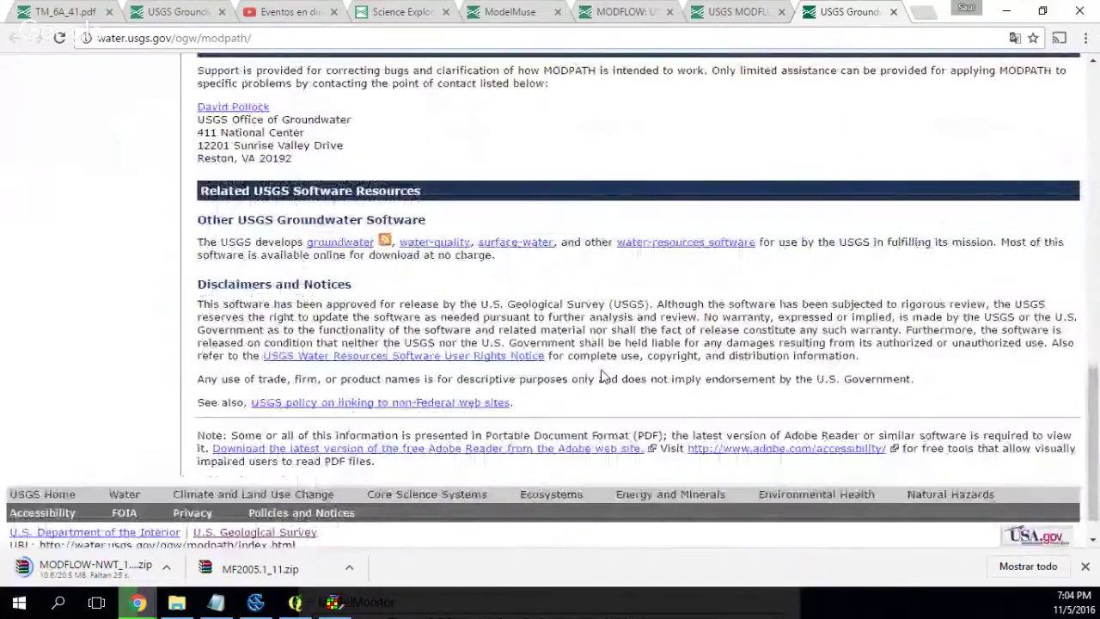
pyautogui.scroll(10, 602, 376)
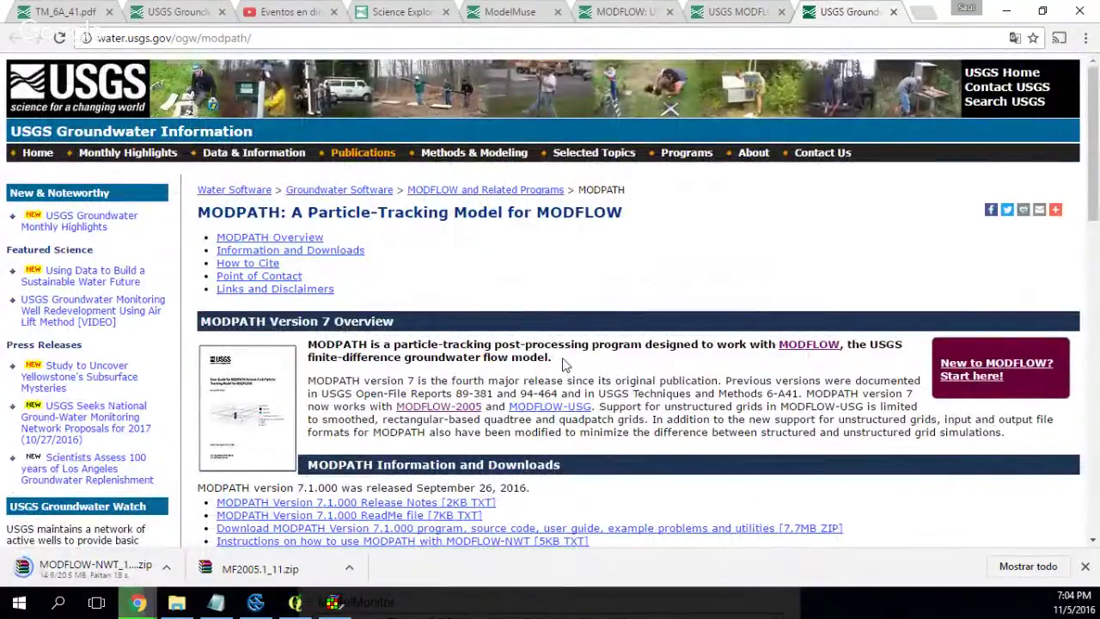
pyautogui.scroll(-3, 565, 365)
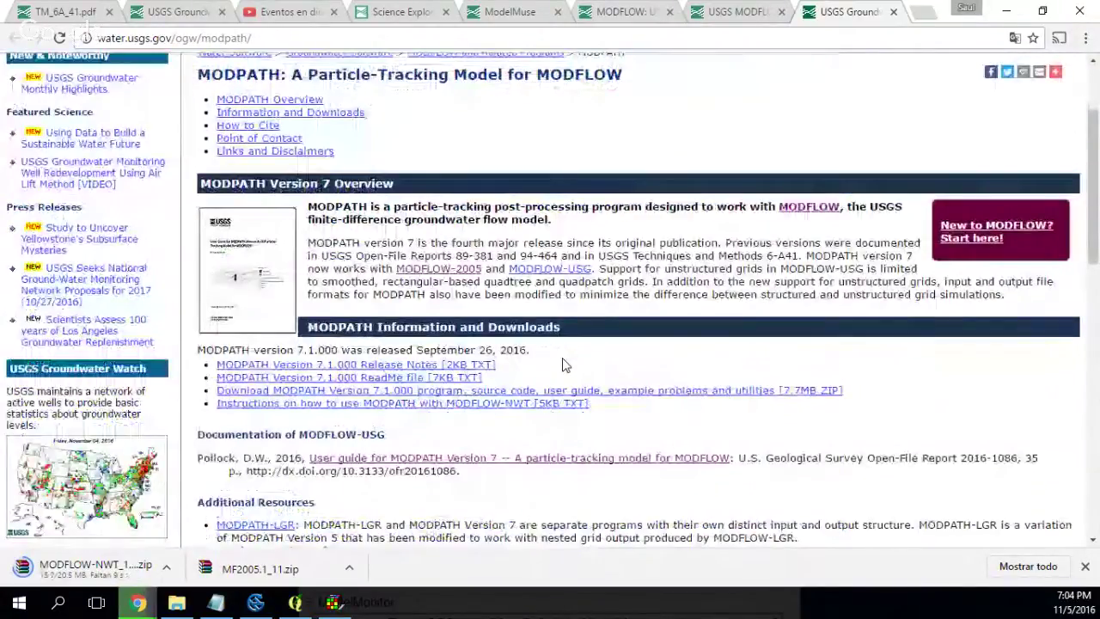
pyautogui.scroll(-1, 565, 365)
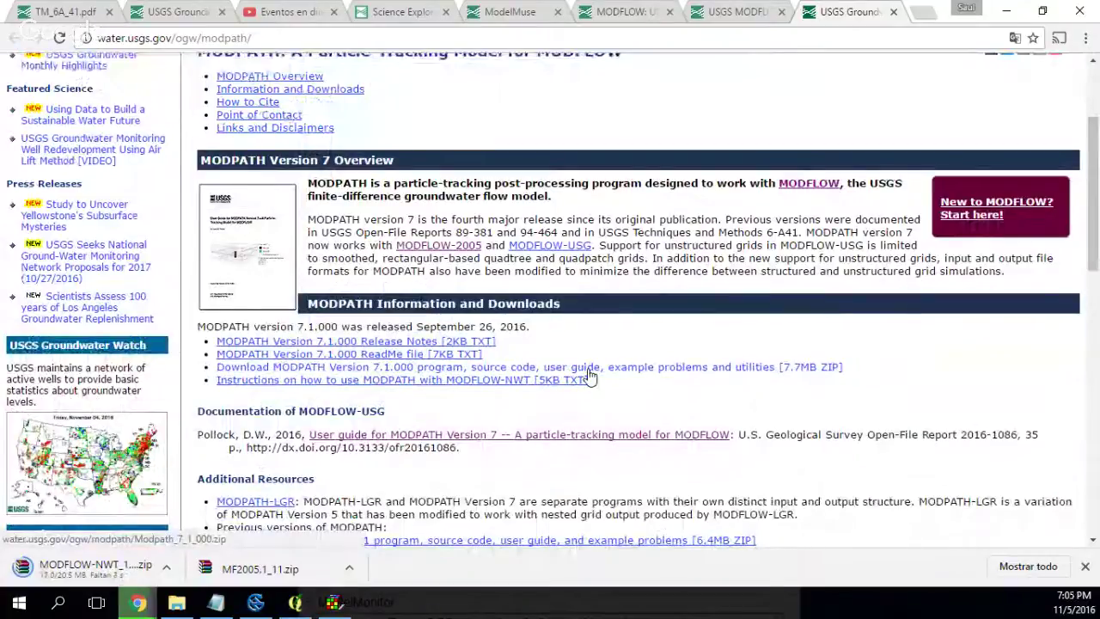
pyautogui.scroll(-1, 589, 375)
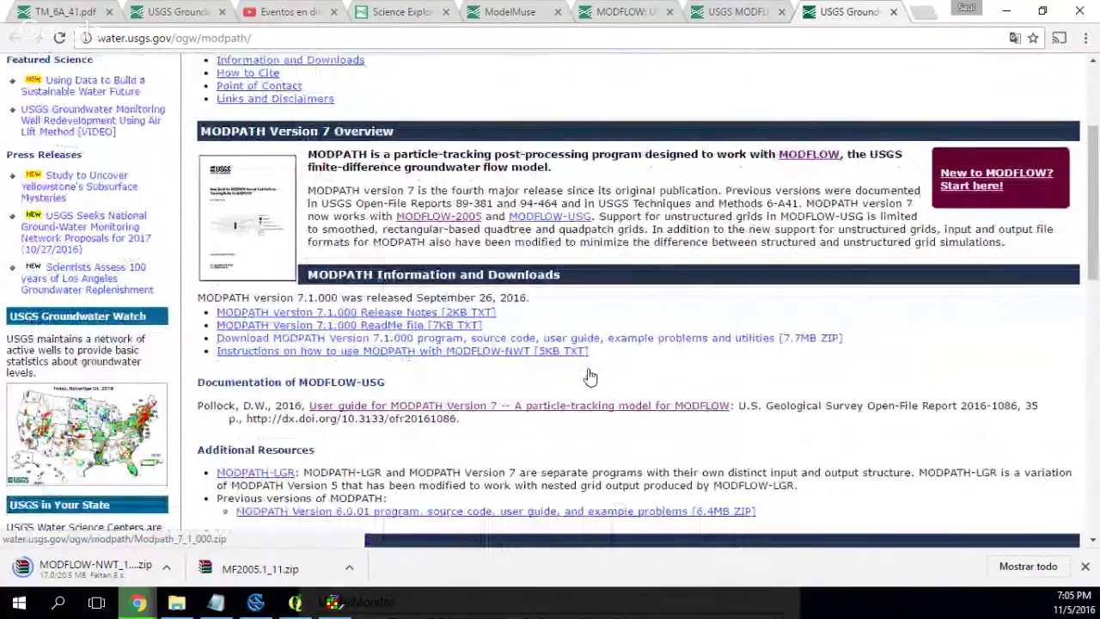
pyautogui.scroll(-3, 590, 375)
pyautogui.click(590, 378)
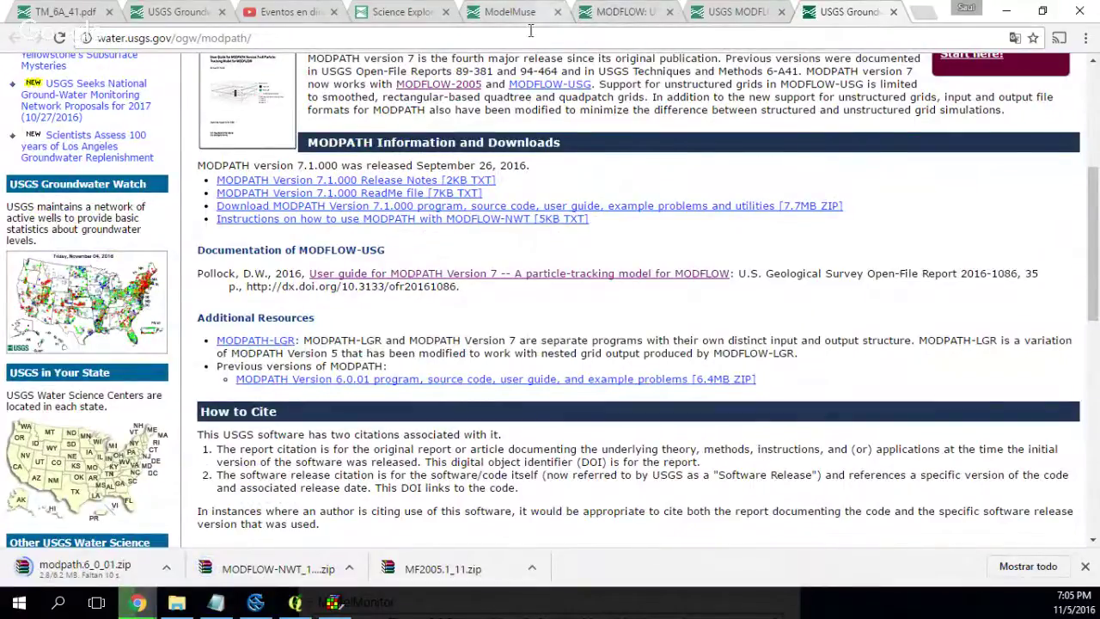
pyautogui.scroll(2, 649, 245)
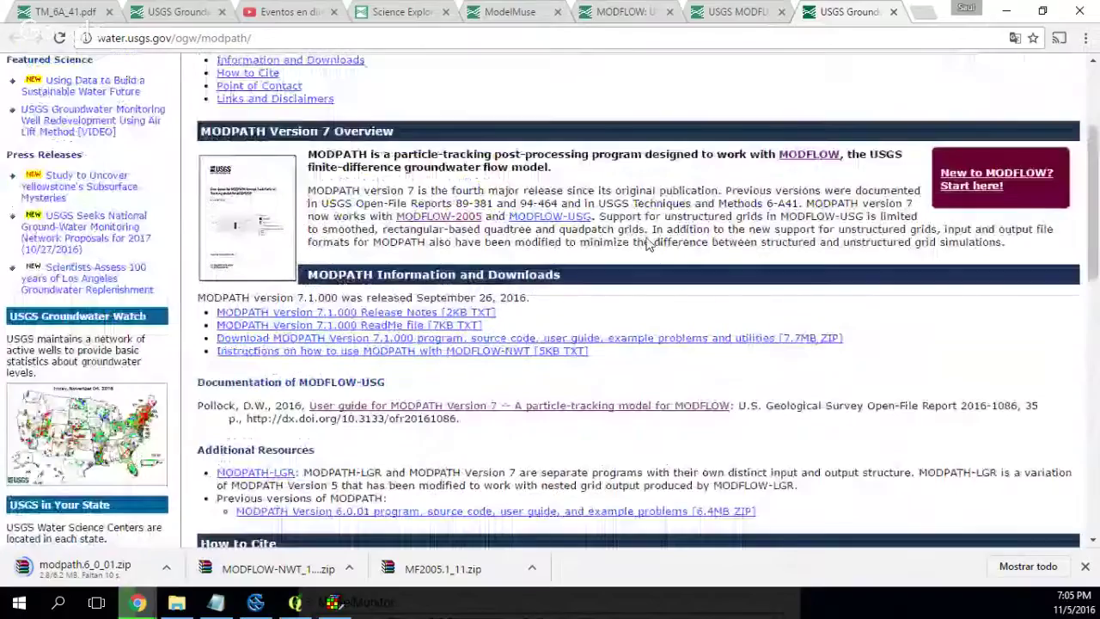
pyautogui.scroll(2, 649, 245)
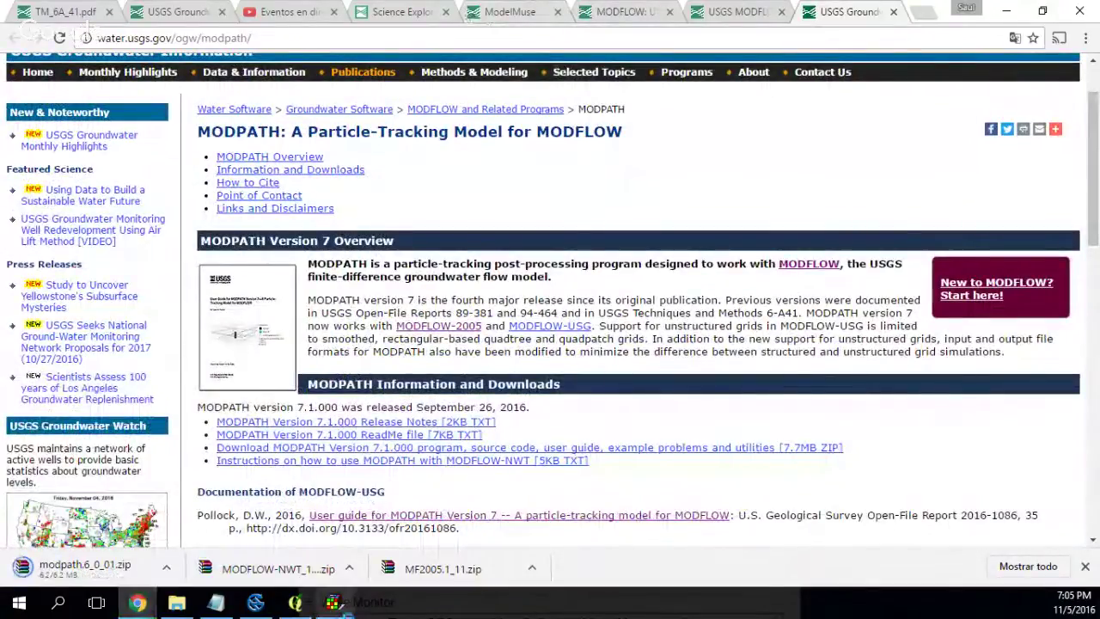
# Step: Start downloading zonbud3_01.exe from the ZONEBUDGET page linked in ModelMuse
pyautogui.click(344, 612)
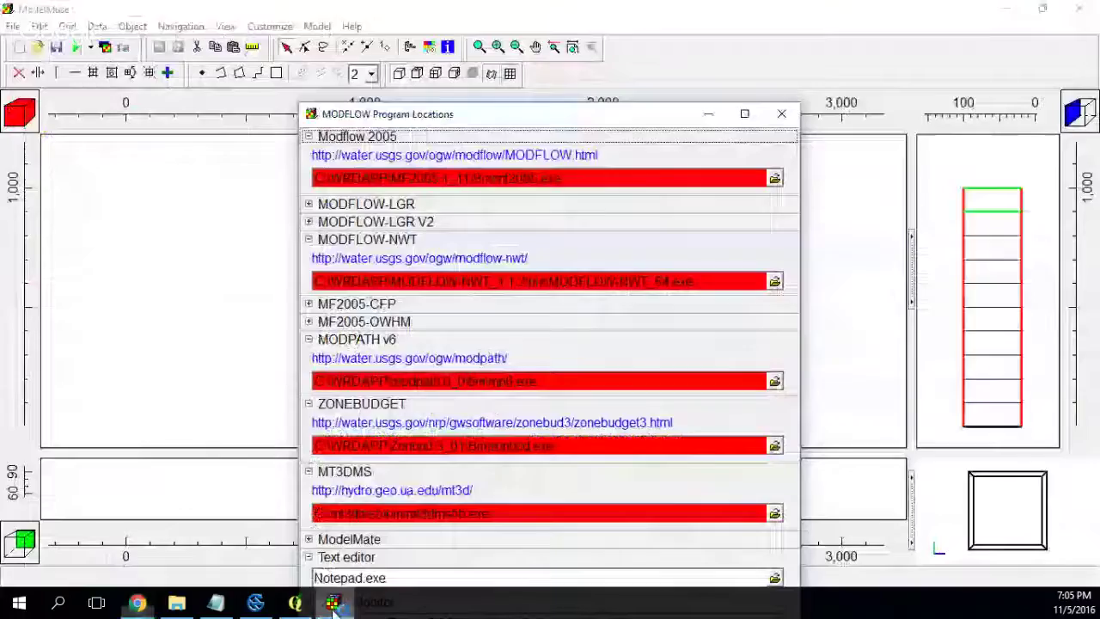
pyautogui.click(395, 423)
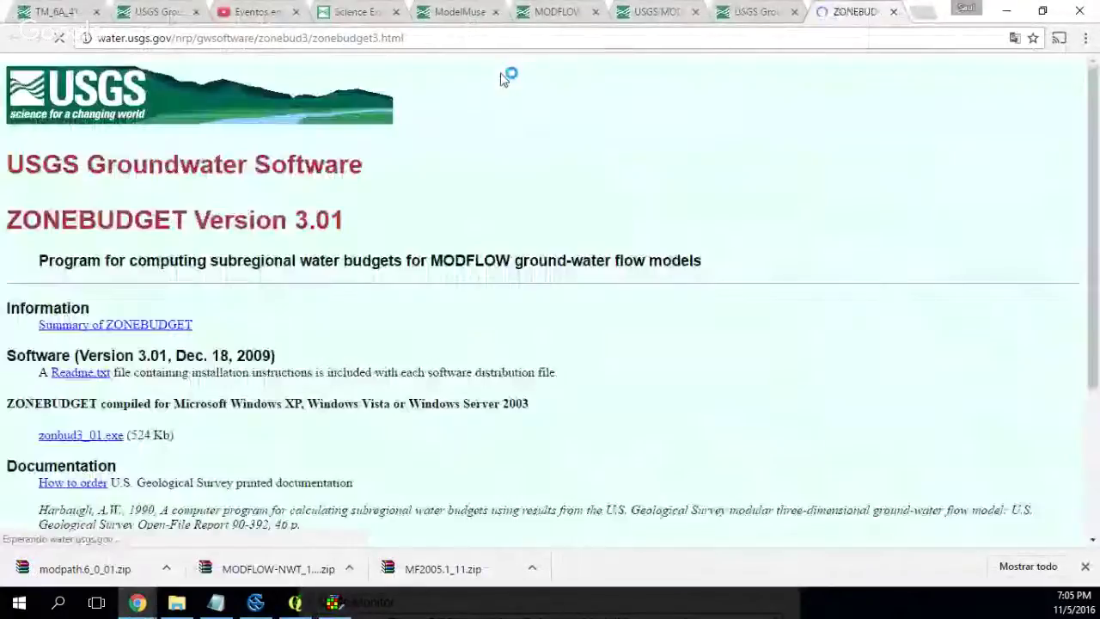
pyautogui.scroll(-3, 527, 442)
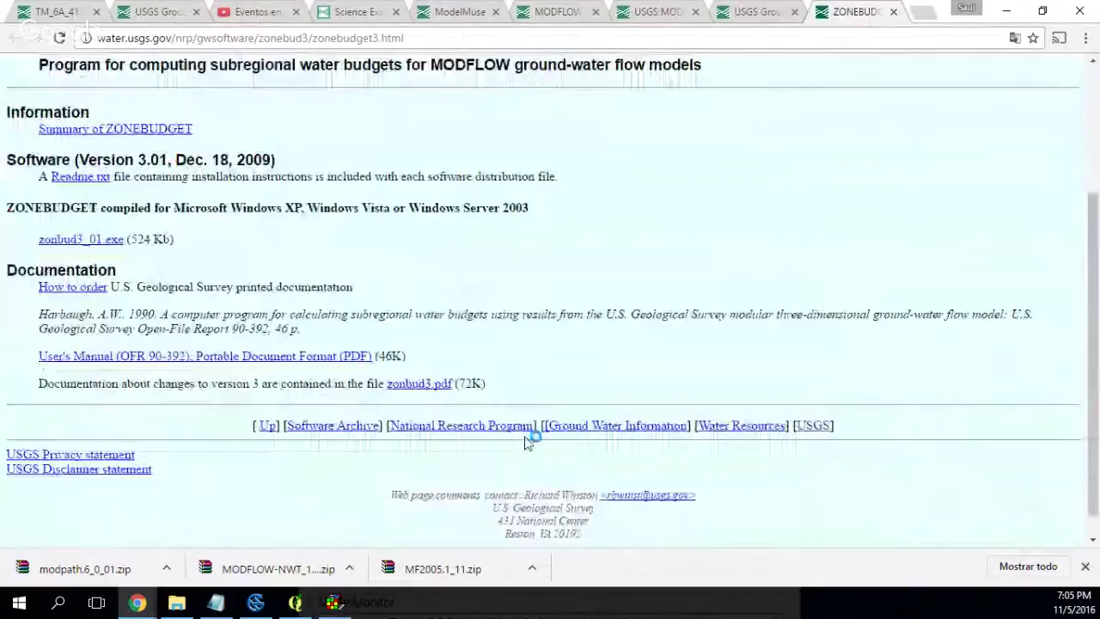
pyautogui.scroll(1, 516, 430)
pyautogui.scroll(1, 501, 423)
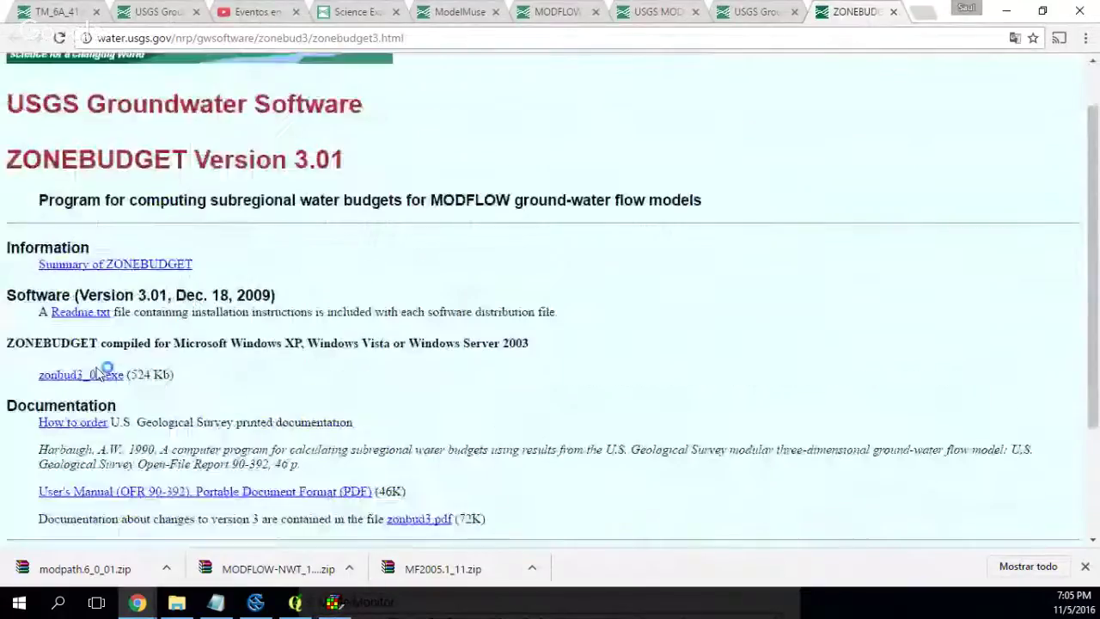
pyautogui.click(94, 375)
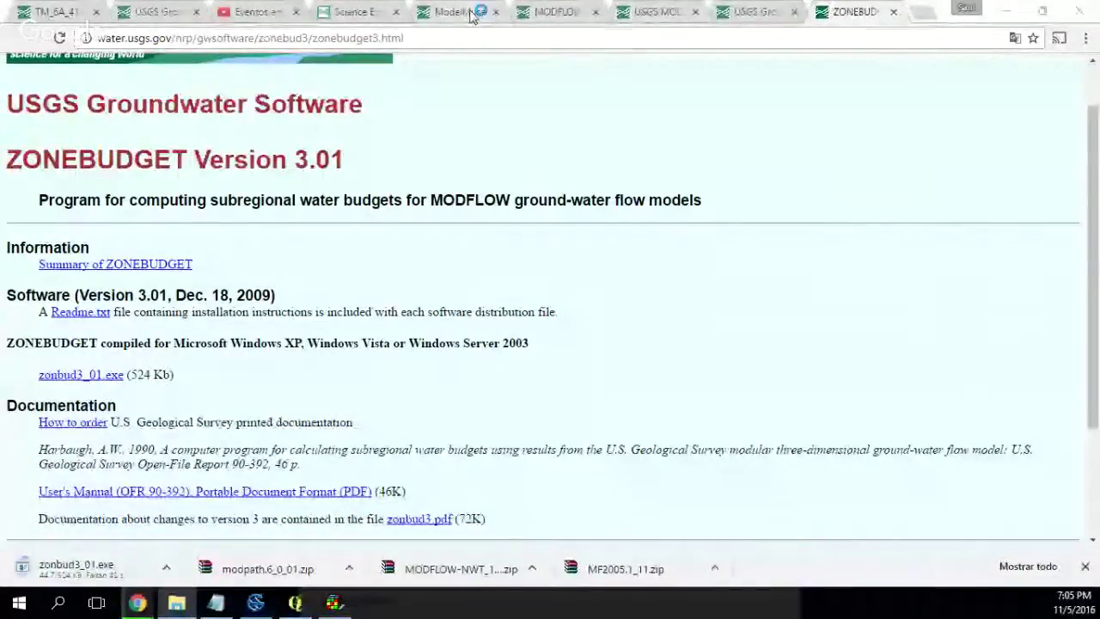
# Step: Start downloading the MT3DMS 5.3 installer mt3dms_530.exe from the MT3DMS page
pyautogui.click(335, 601)
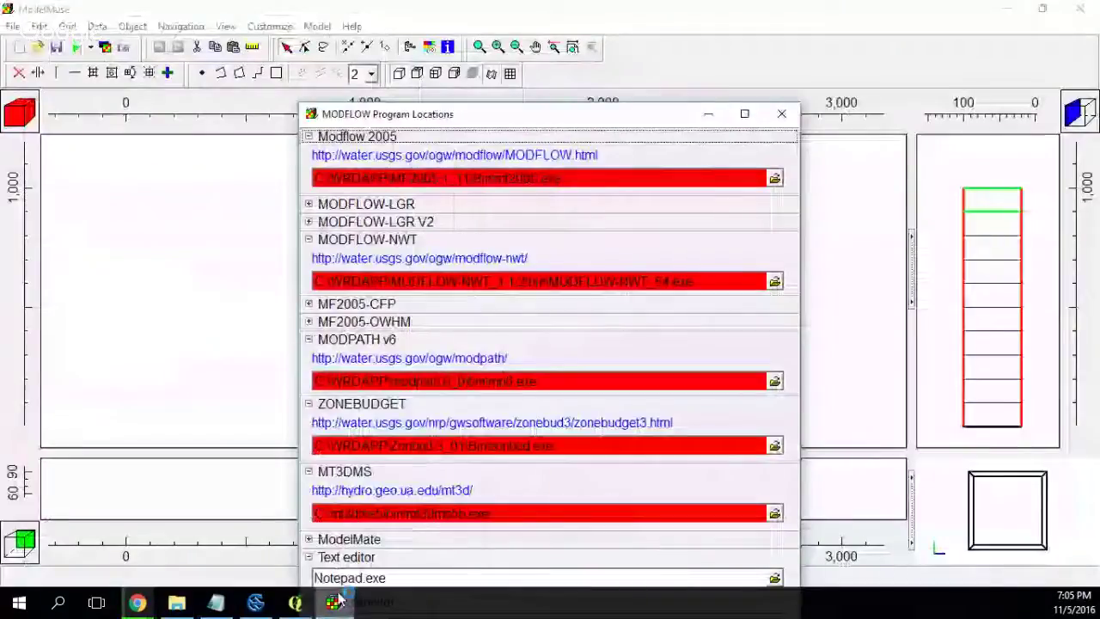
pyautogui.click(391, 491)
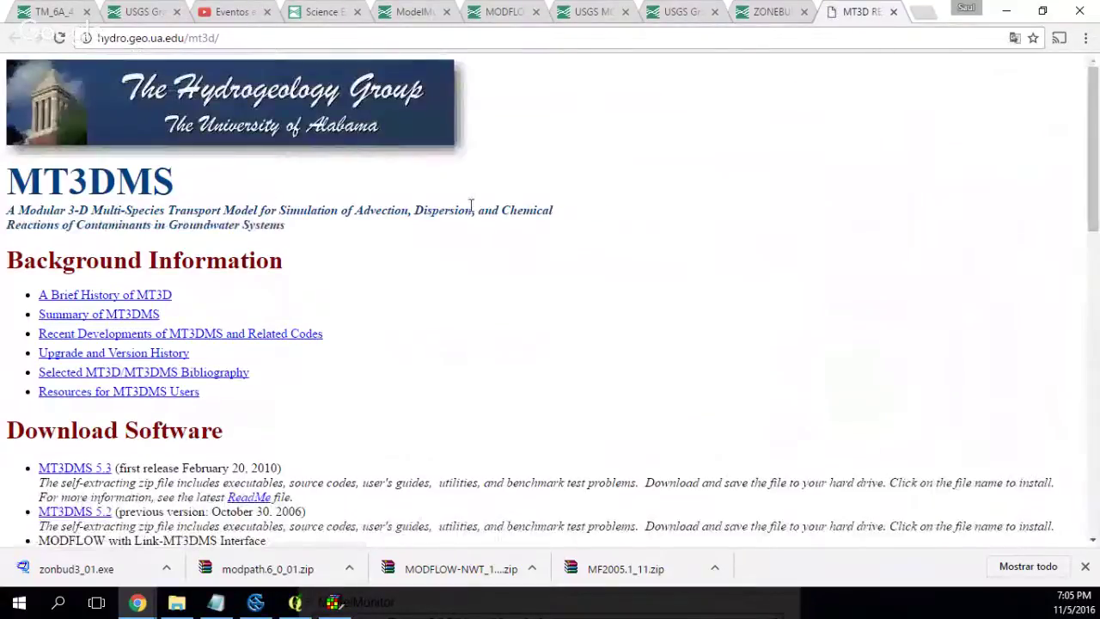
pyautogui.scroll(-2, 471, 205)
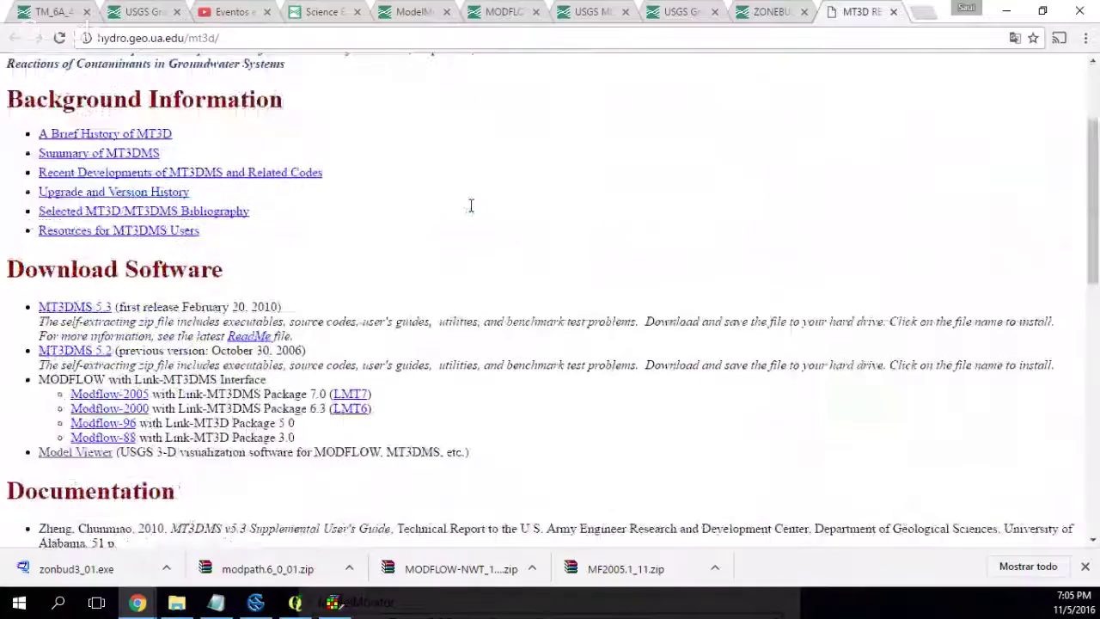
pyautogui.click(90, 310)
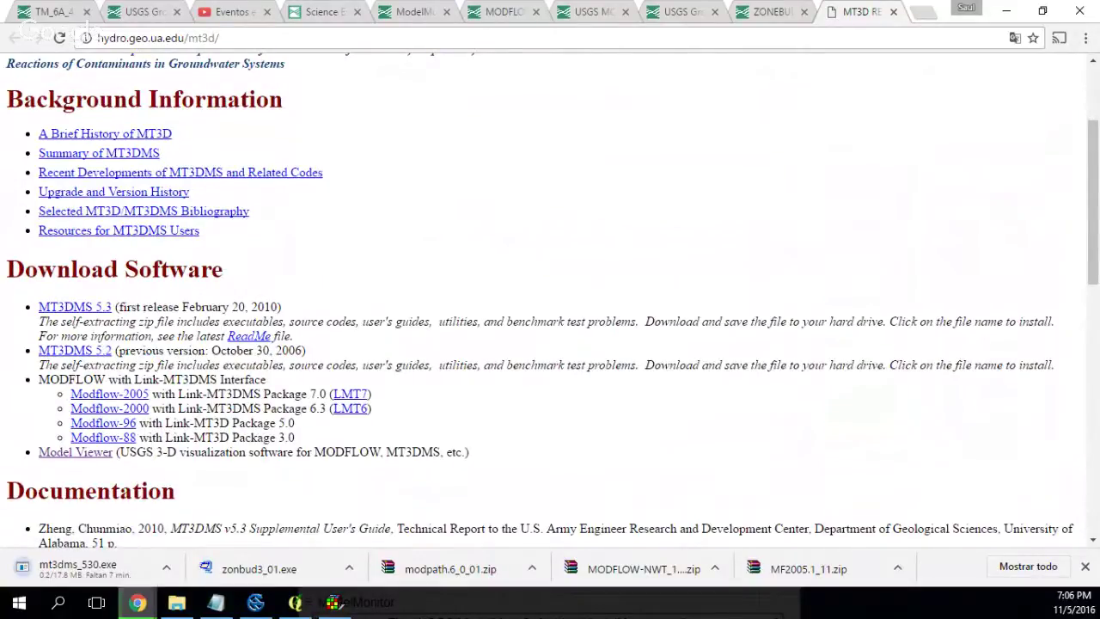
pyautogui.click(177, 603)
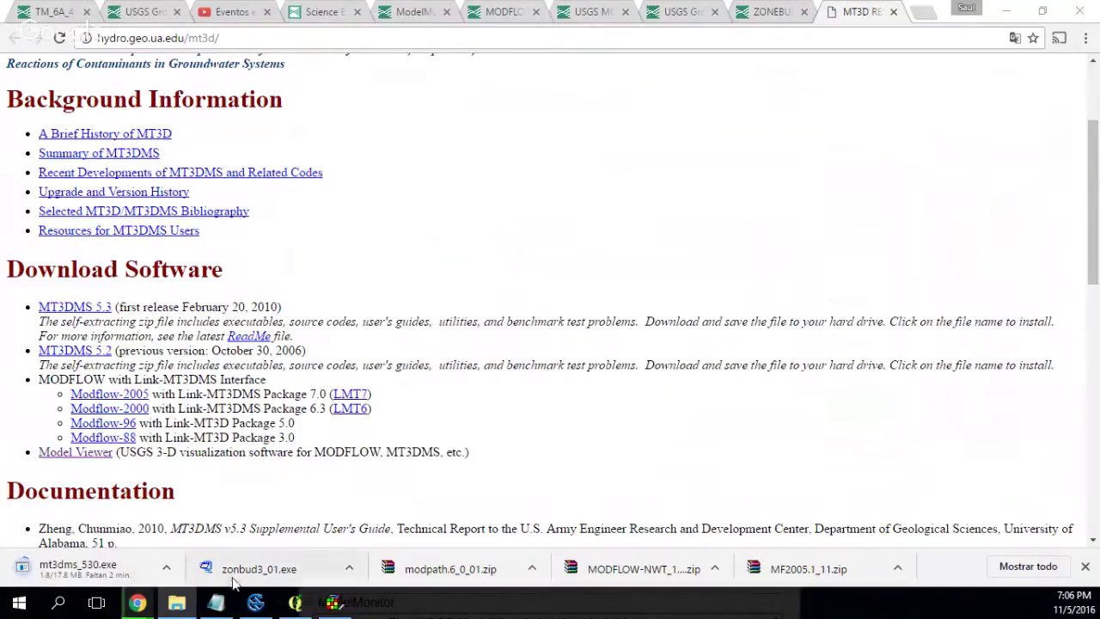
# Step: Run zonbud3_01.exe from Descargas, unzip its 20 files into C:\WRDAPP, and close the extractor
pyautogui.moveTo(258, 569); pyautogui.dragTo(256, 601)
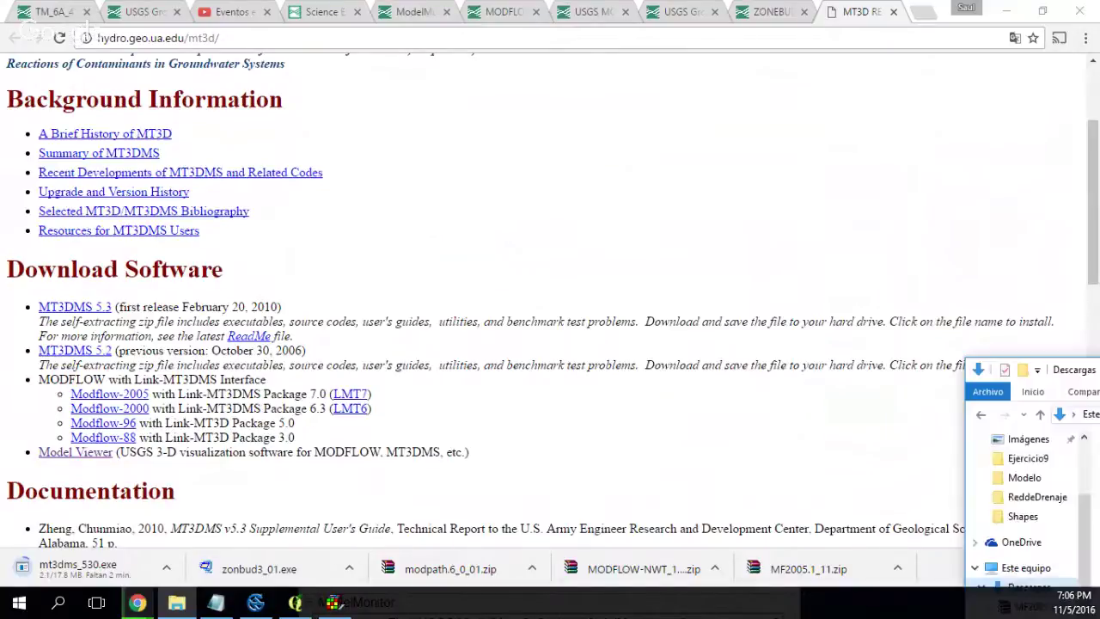
pyautogui.moveTo(381, 297); pyautogui.dragTo(533, 84)
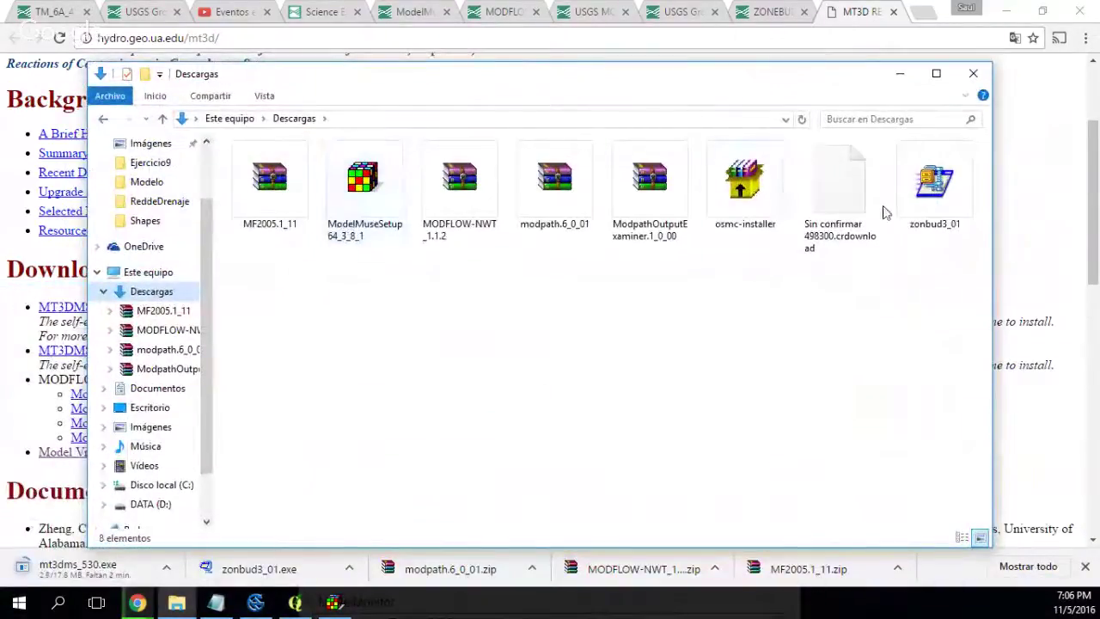
pyautogui.click(934, 196)
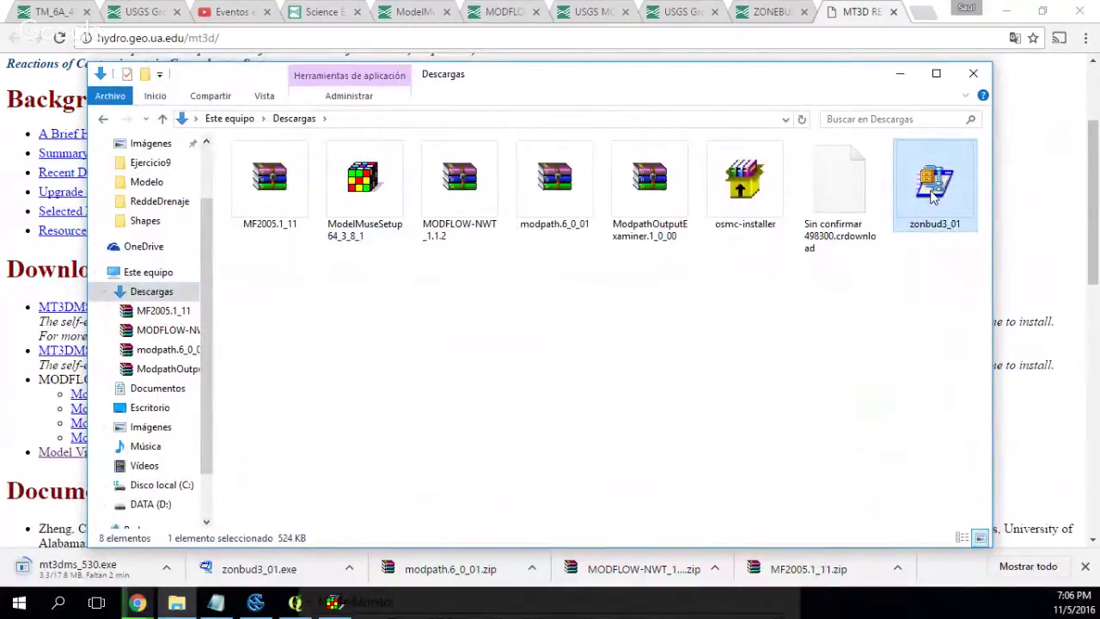
pyautogui.doubleClick(934, 196)
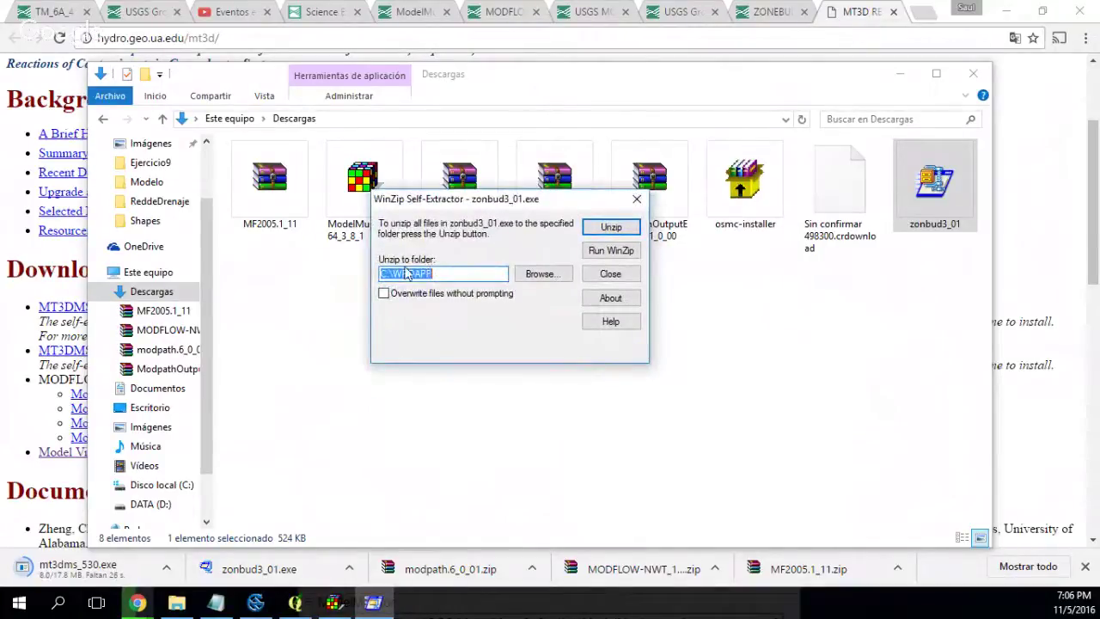
pyautogui.doubleClick(407, 274)
pyautogui.click(604, 230)
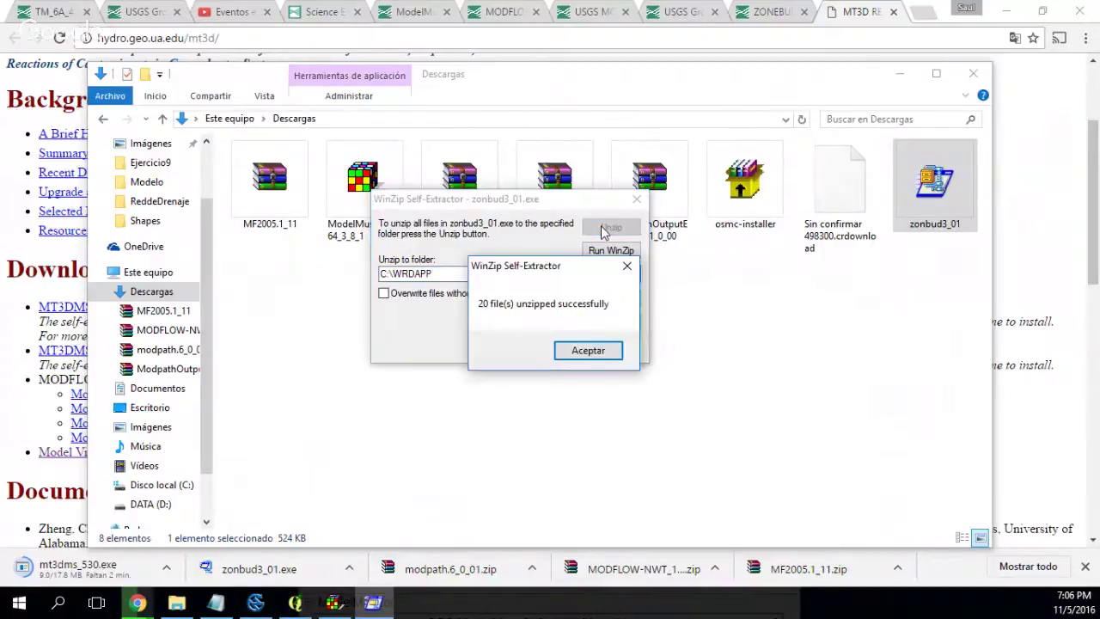
pyautogui.click(588, 350)
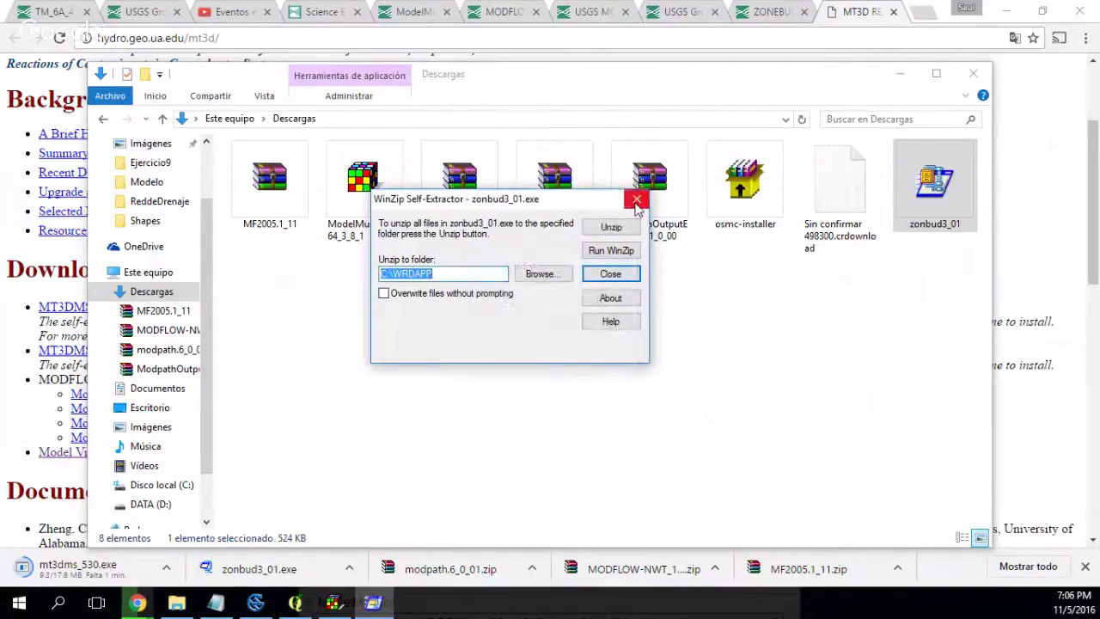
pyautogui.click(637, 203)
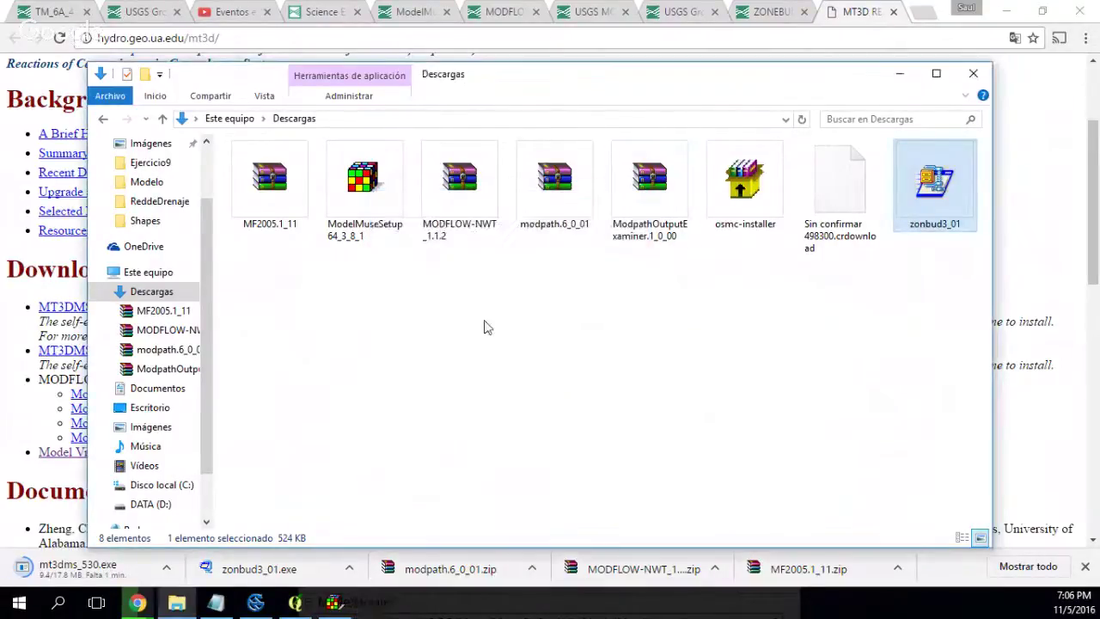
pyautogui.click(181, 605)
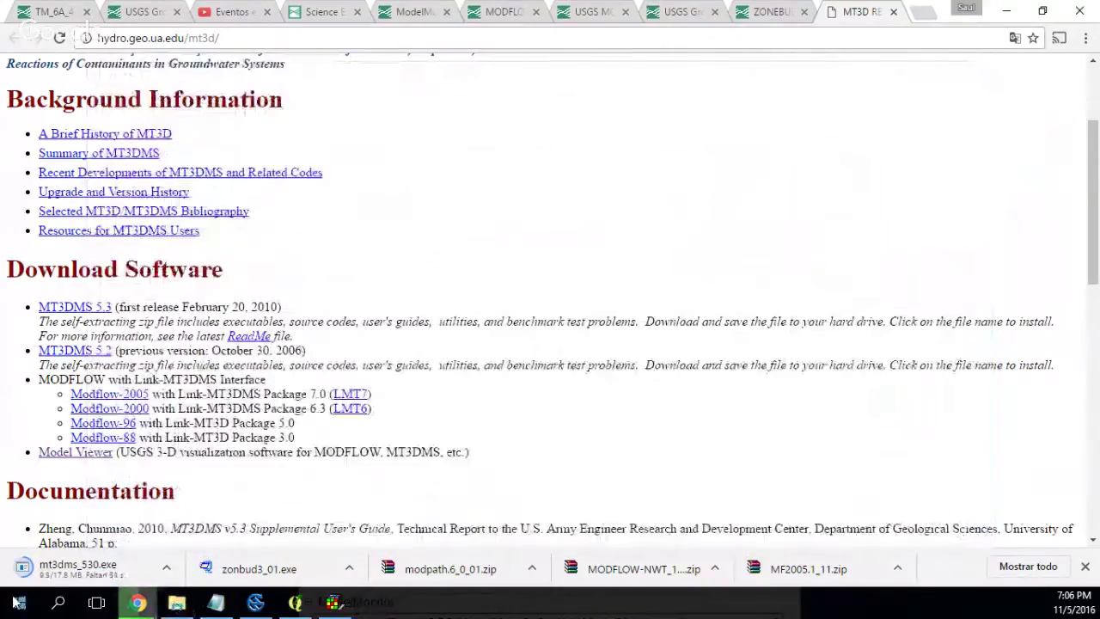
# Step: Confirm C:\WRDAPP contains Zonbud.3_01, then launch mt3dms_530 from Descargas
pyautogui.click(179, 605)
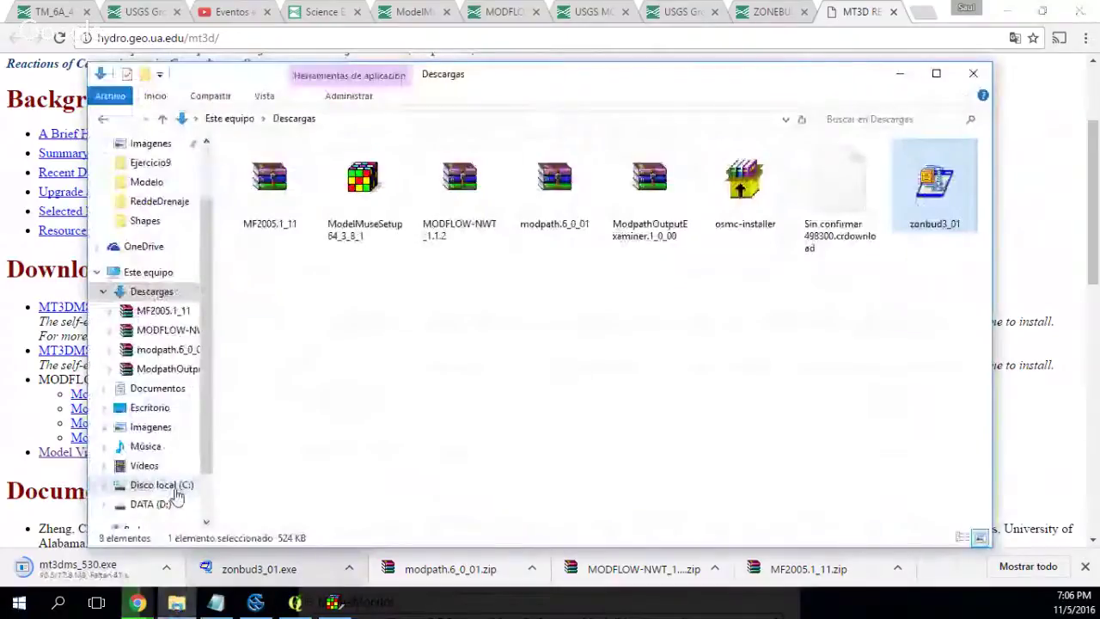
pyautogui.click(167, 486)
pyautogui.doubleClick(282, 301)
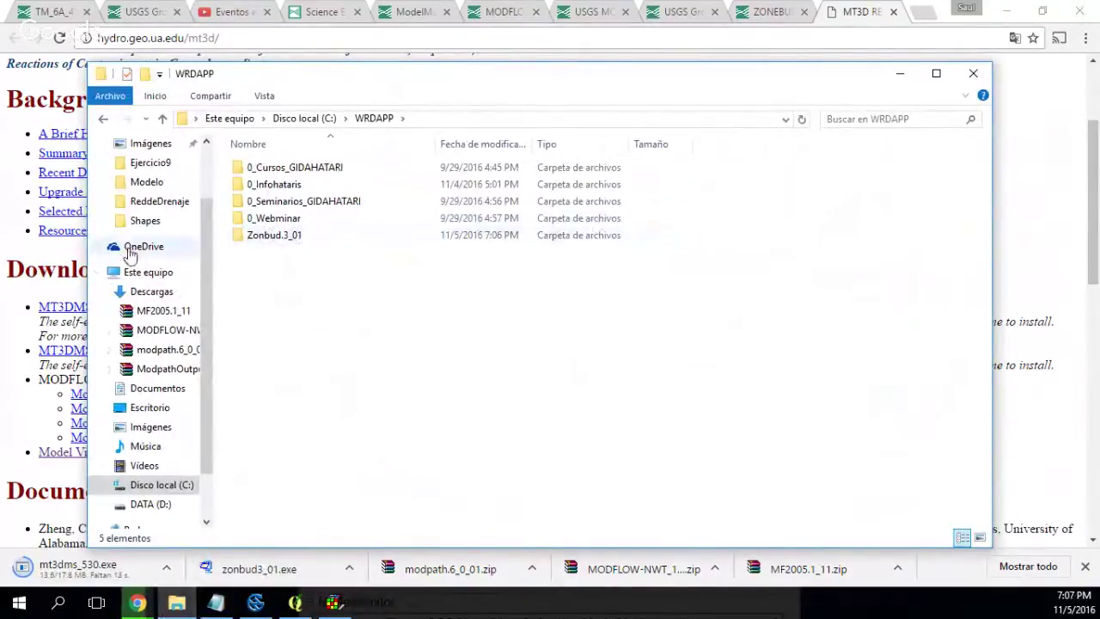
pyautogui.click(148, 294)
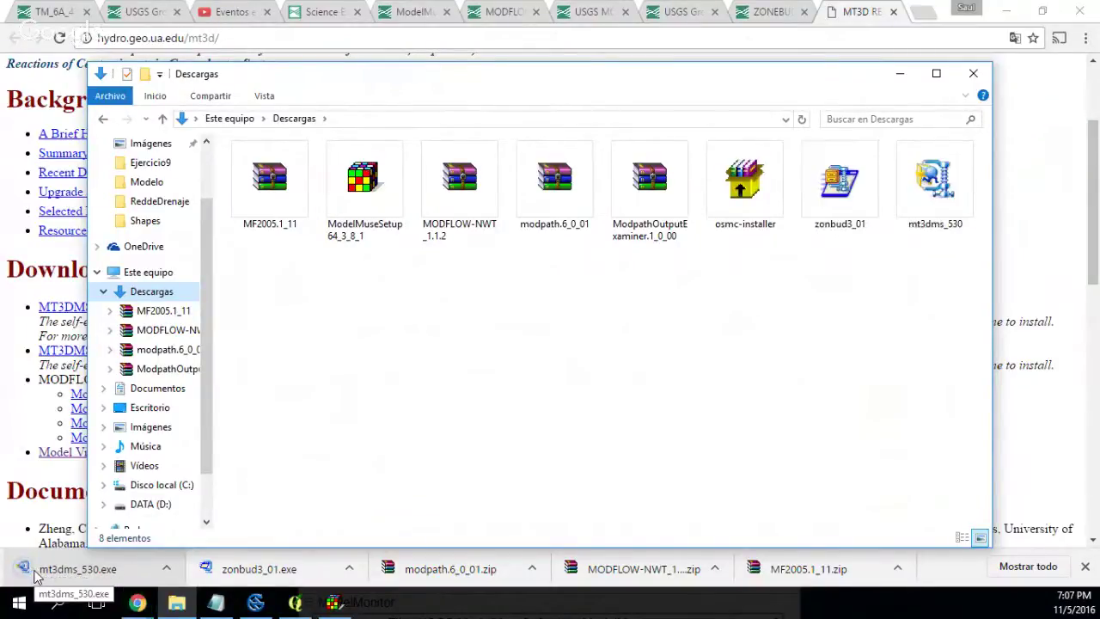
pyautogui.doubleClick(928, 200)
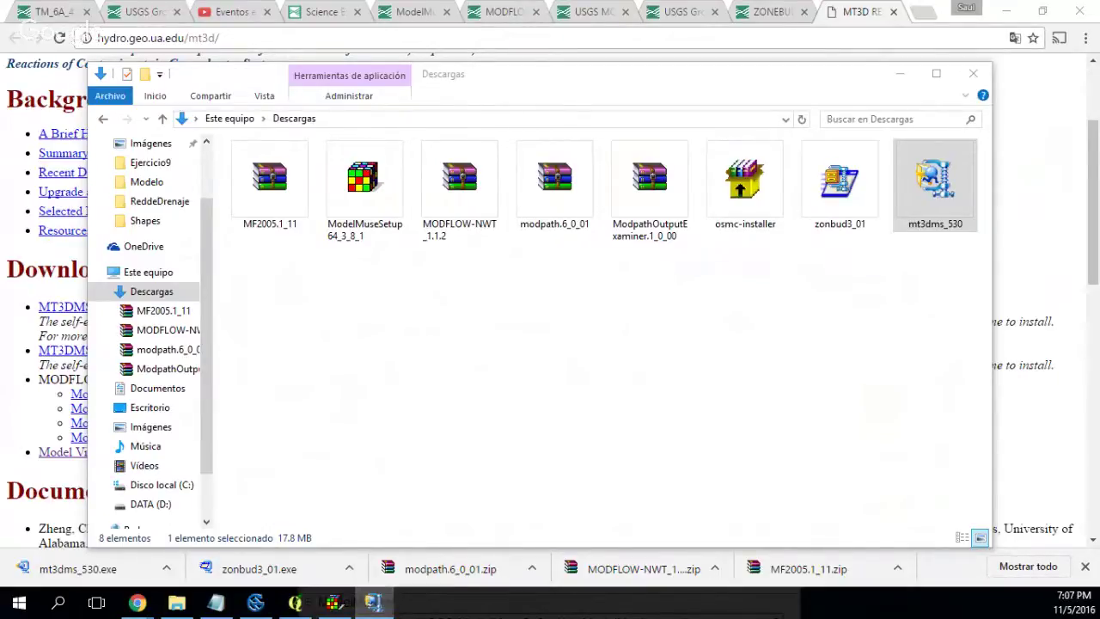
# Step: Set the mt3dms_530 extractor's destination to C:\WRDAPP and unzip its 348 files there
pyautogui.moveTo(253, 308); pyautogui.dragTo(526, 170)
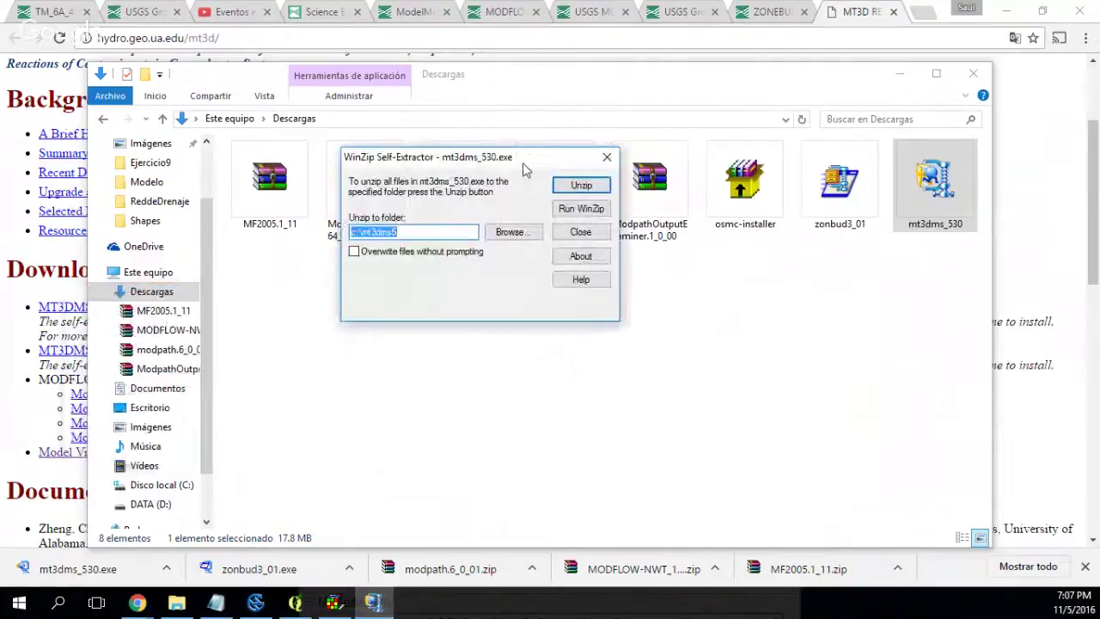
pyautogui.click(514, 232)
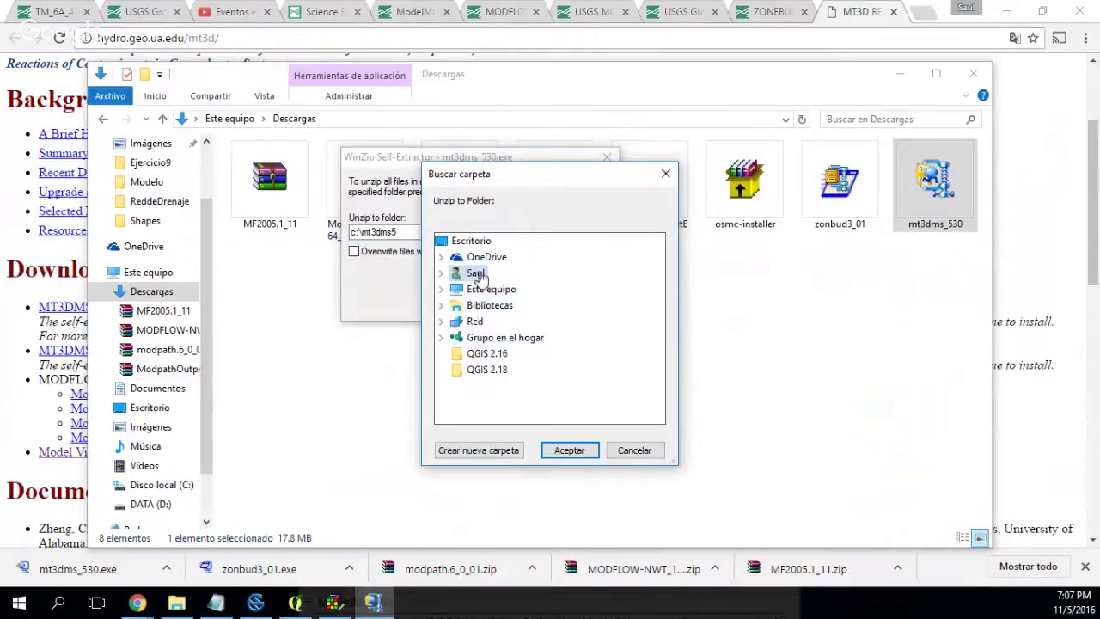
pyautogui.click(461, 295)
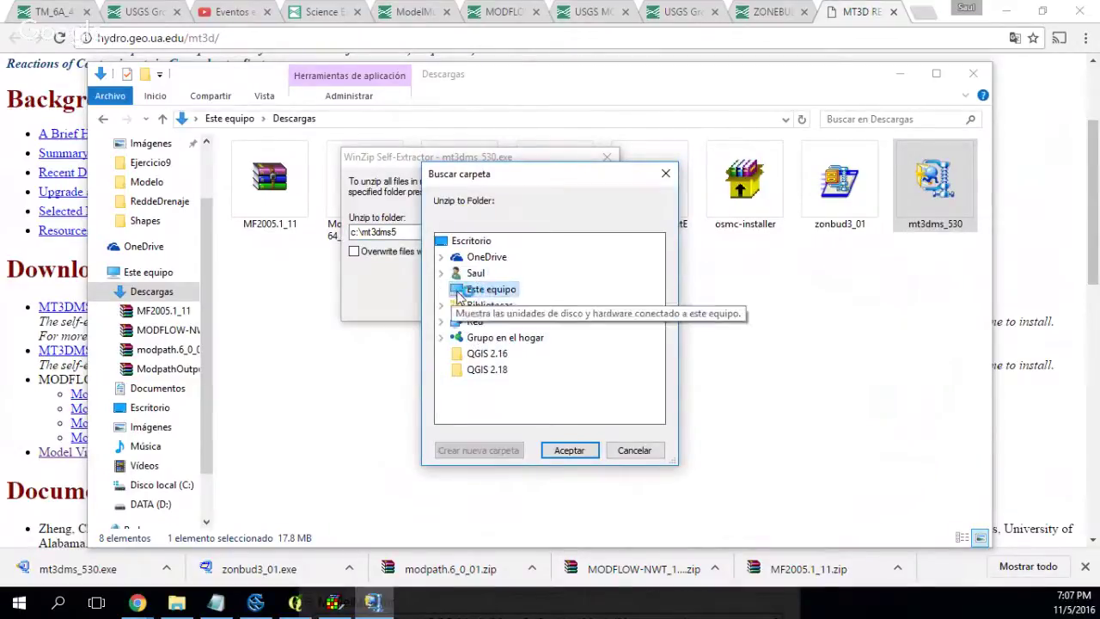
pyautogui.doubleClick(461, 295)
pyautogui.doubleClick(503, 387)
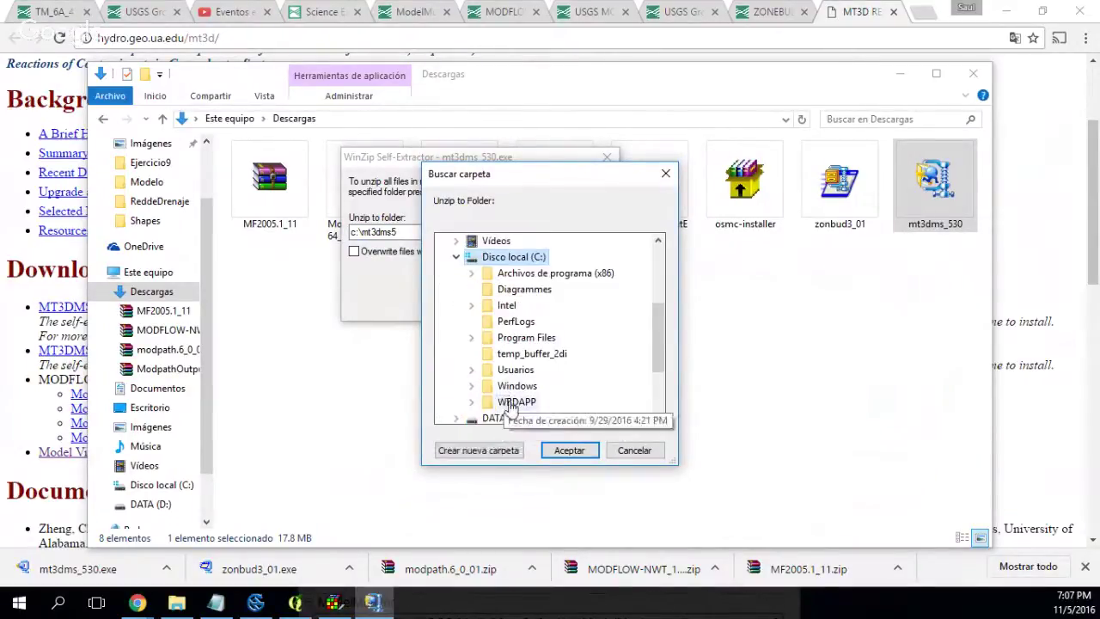
pyautogui.doubleClick(511, 404)
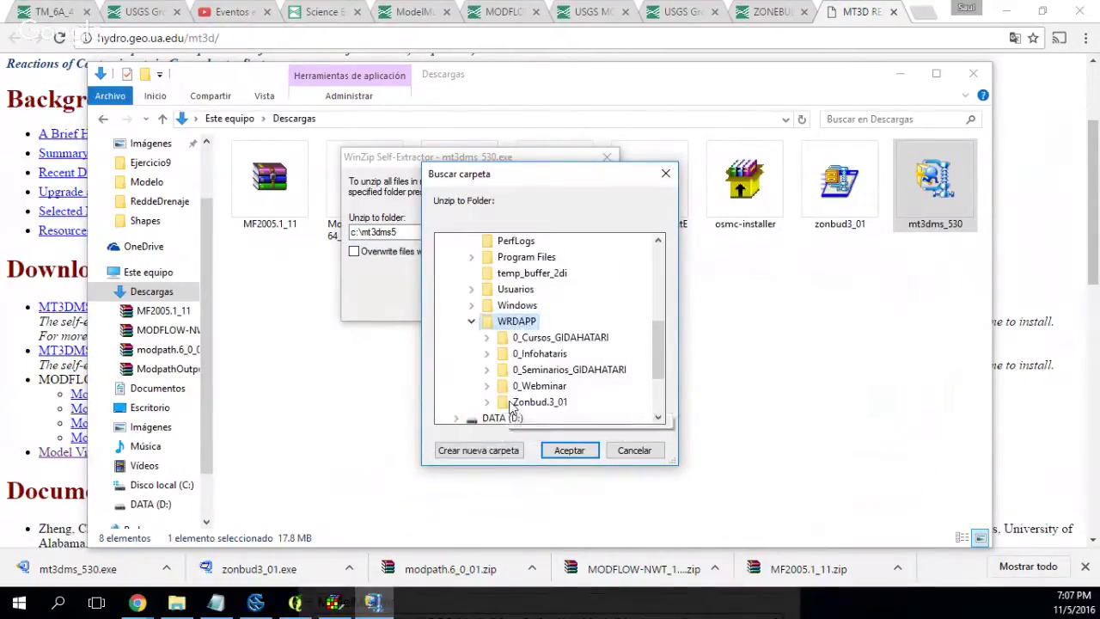
pyautogui.click(568, 449)
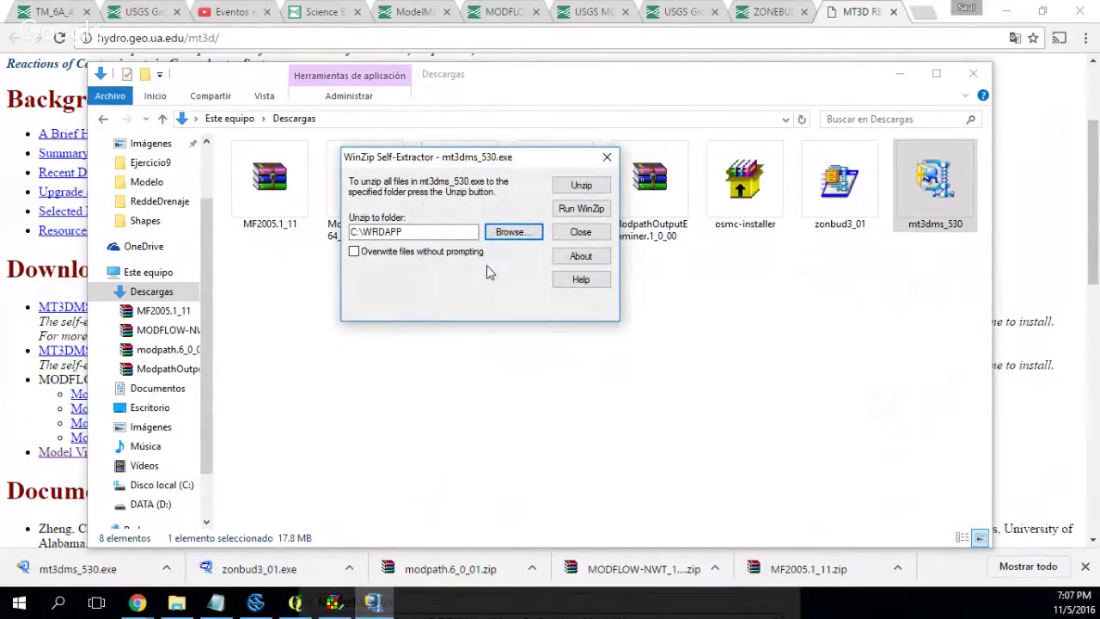
pyautogui.click(586, 191)
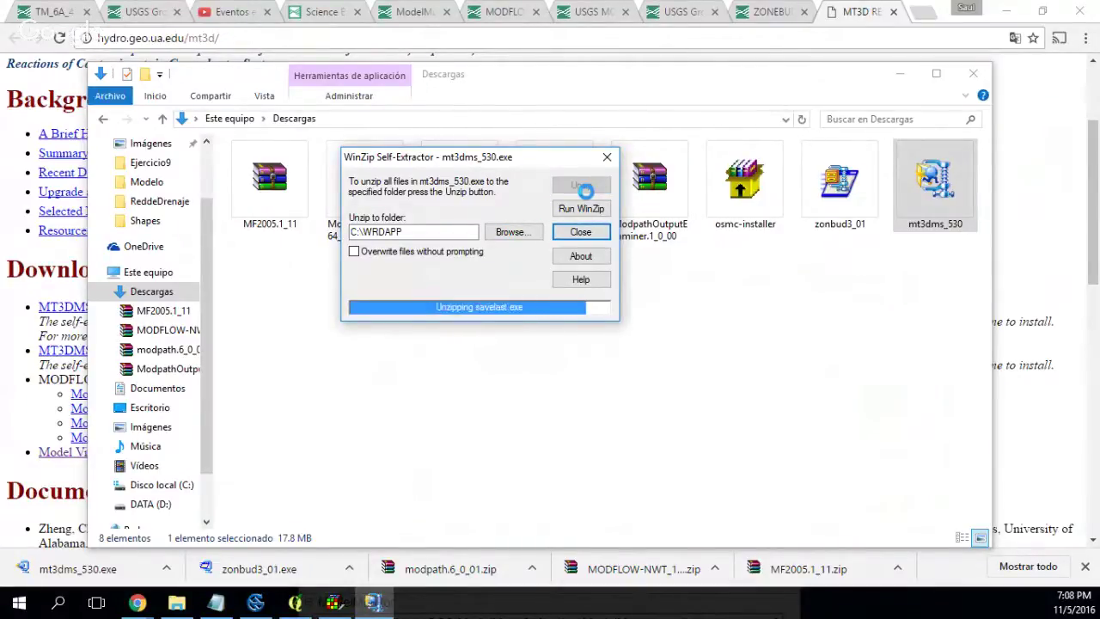
pyautogui.click(612, 356)
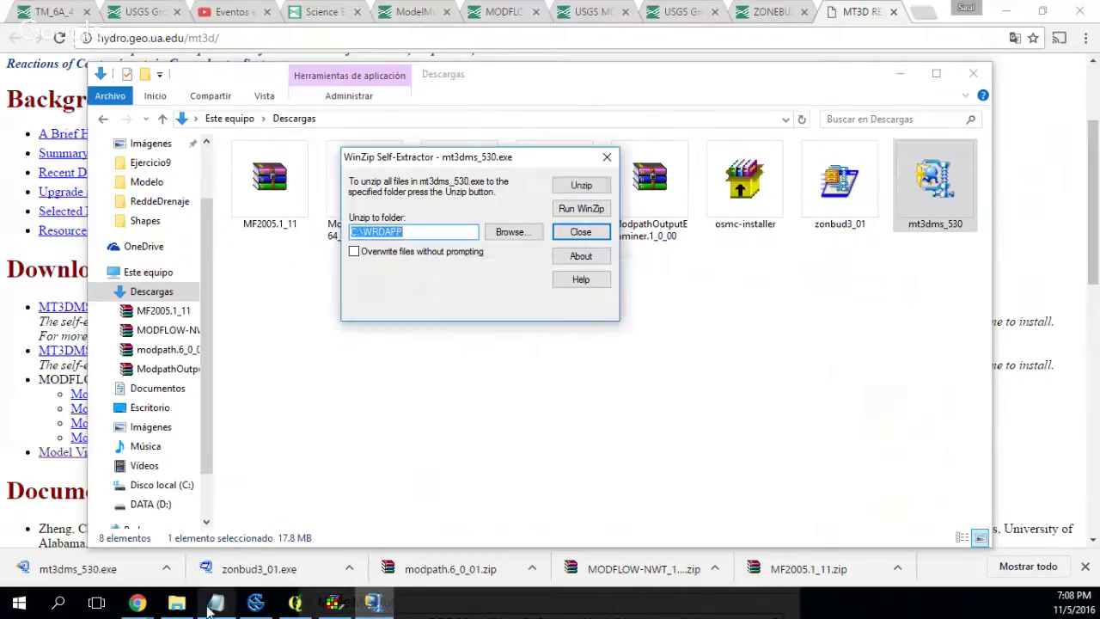
pyautogui.click(176, 603)
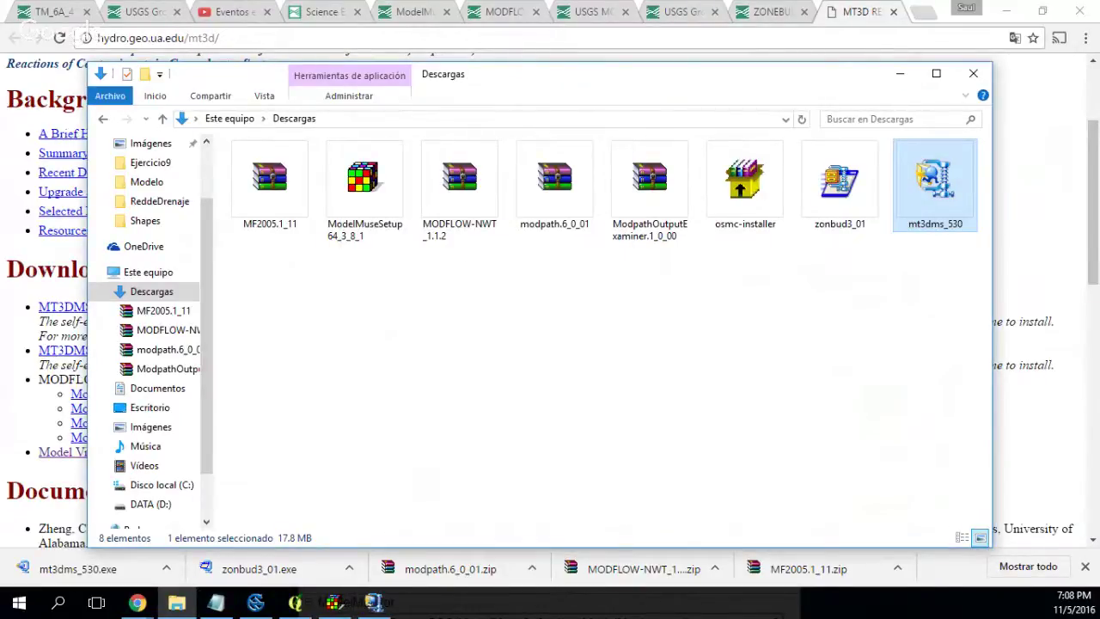
# Step: In C:\WRDAPP, delete the extracted bin, doc, examples, src and utility folders
pyautogui.click(182, 487)
pyautogui.click(293, 306)
pyautogui.doubleClick(292, 306)
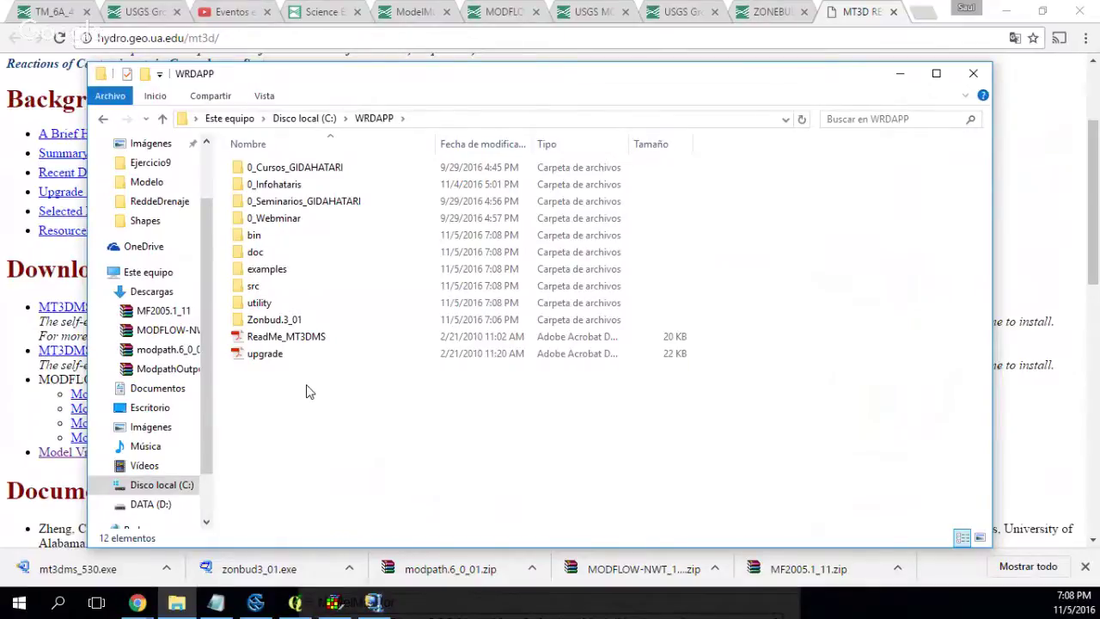
pyautogui.click(253, 241)
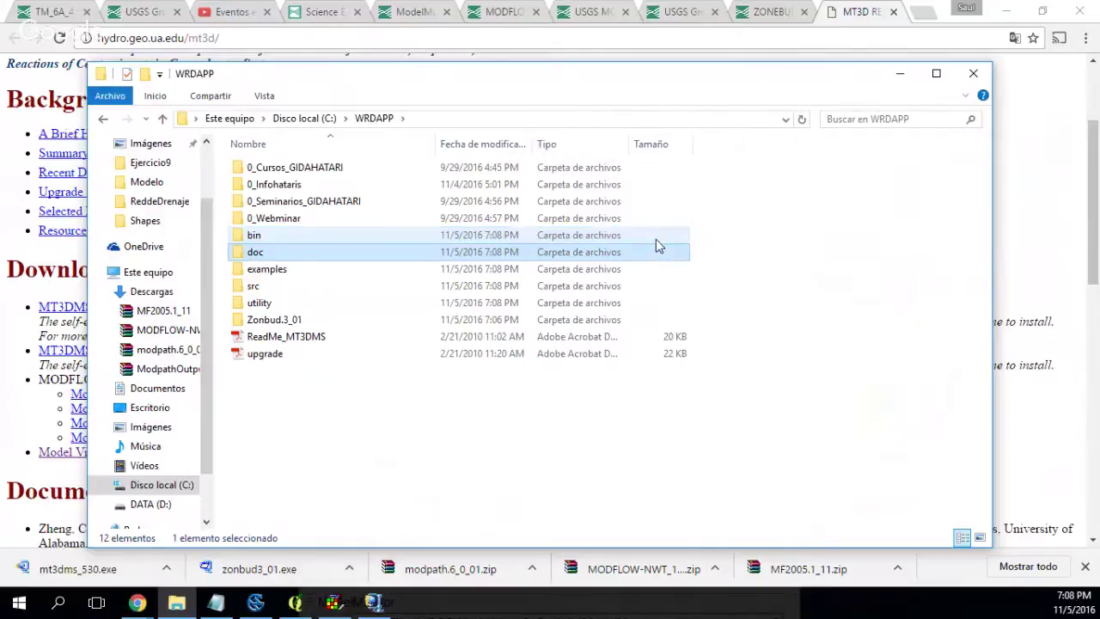
pyautogui.hotkey('shift', 'Down')
pyautogui.hotkey('shift', 'Down')
pyautogui.hotkey('shift', 'Down')
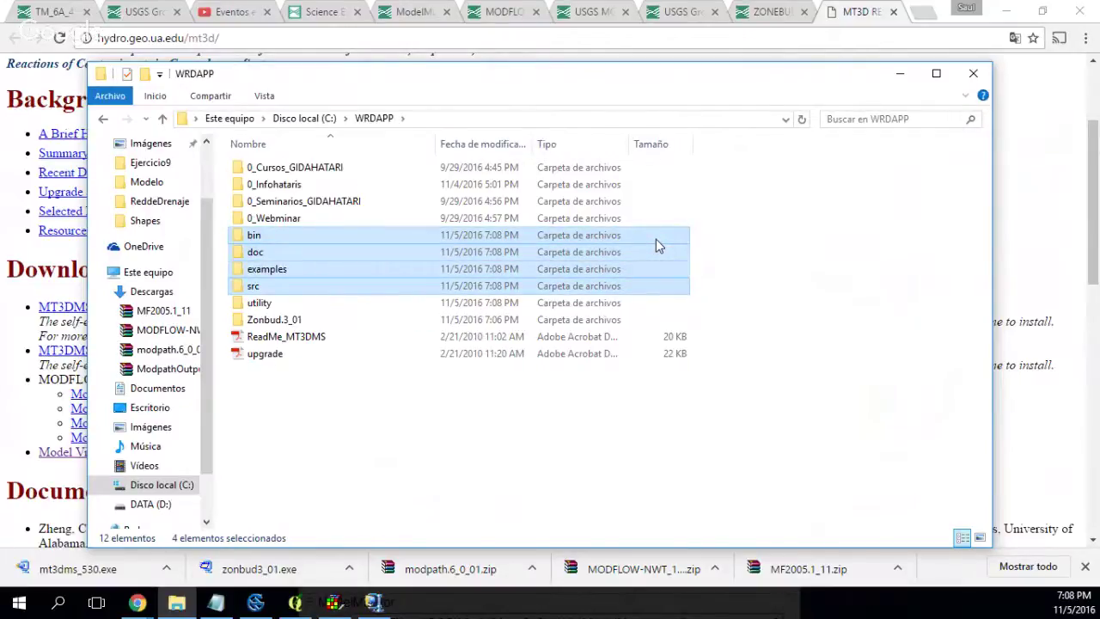
pyautogui.hotkey('shift', 'Down')
pyautogui.press('Delete')
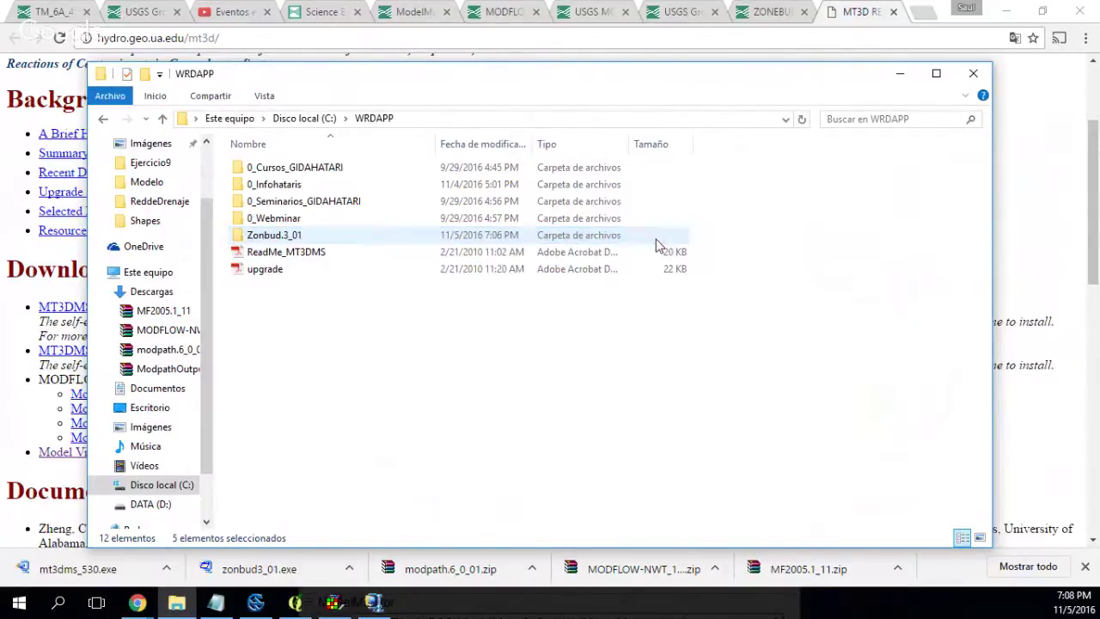
# Step: Delete the ReadMe_MT3DMS and upgrade files from WRDAPP as well
pyautogui.press('Down')
pyautogui.press('Down')
pyautogui.press('Down')
pyautogui.press('Down')
pyautogui.press('Down')
pyautogui.hotkey('shift', 'Down')
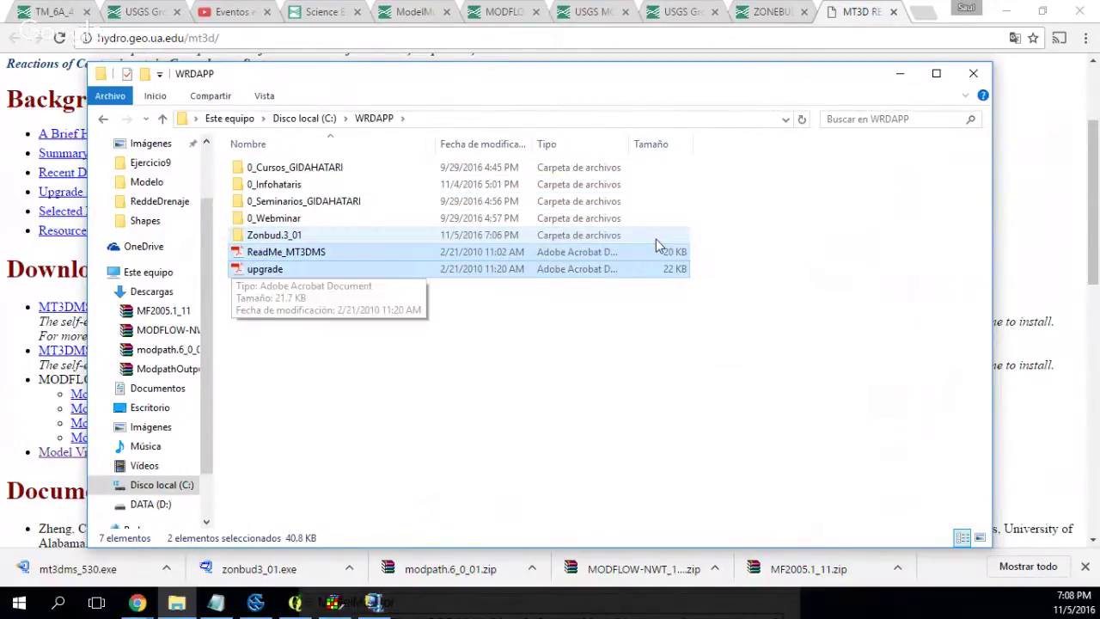
pyautogui.press('Delete')
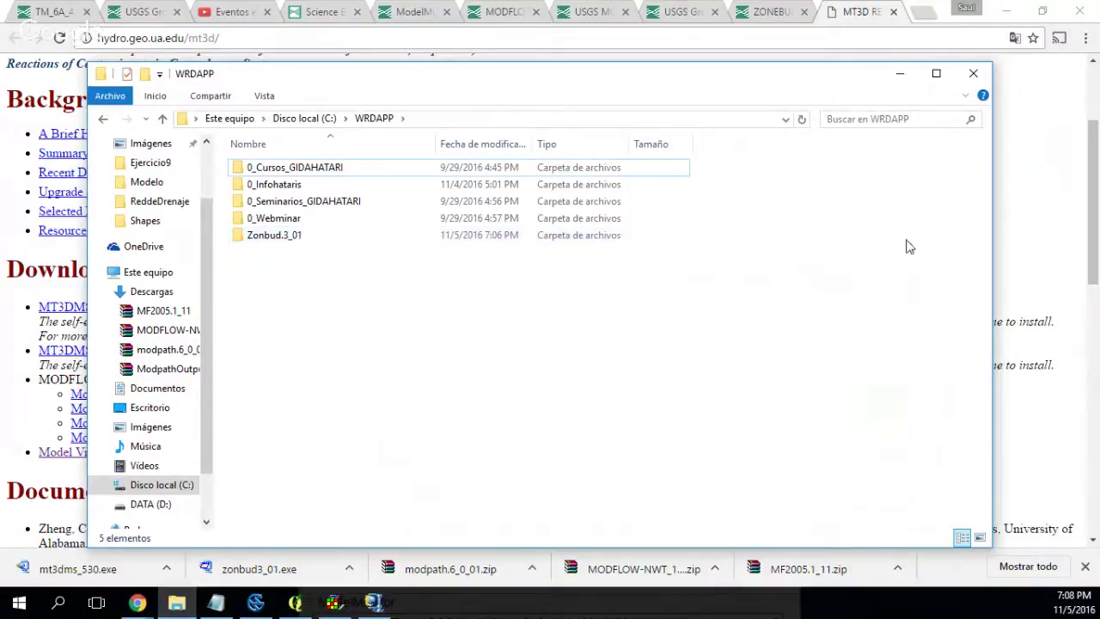
pyautogui.click(378, 604)
# Step: Unzip the 544 MT3DMS files into C:\WRDAPP\mt3dms5, matching ModelMuse's MT3DMS path
pyautogui.click(437, 232)
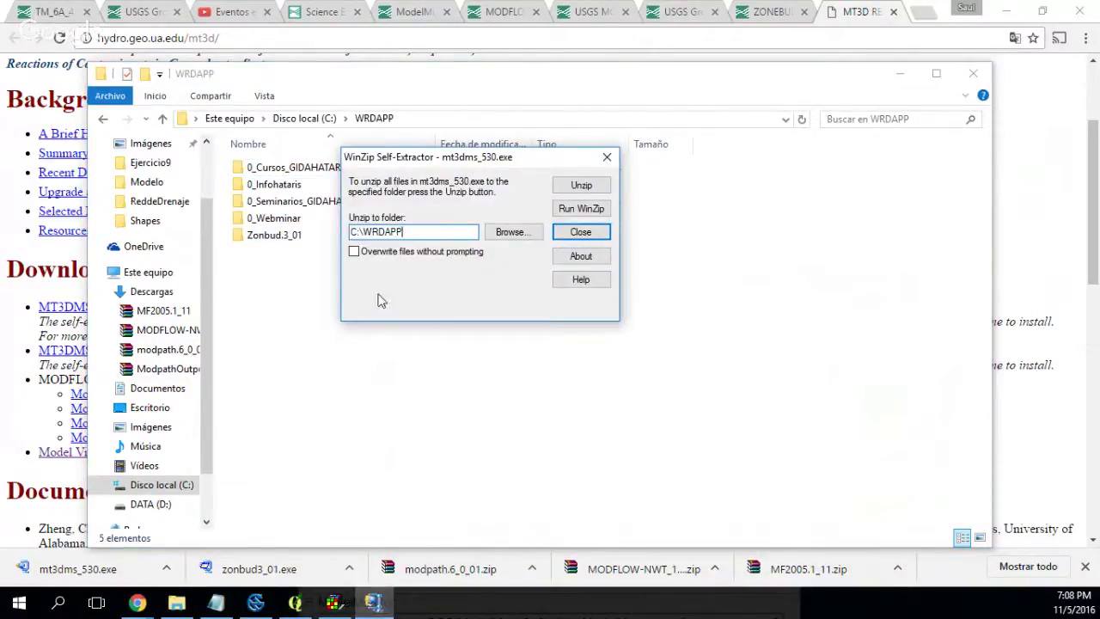
pyautogui.click(334, 604)
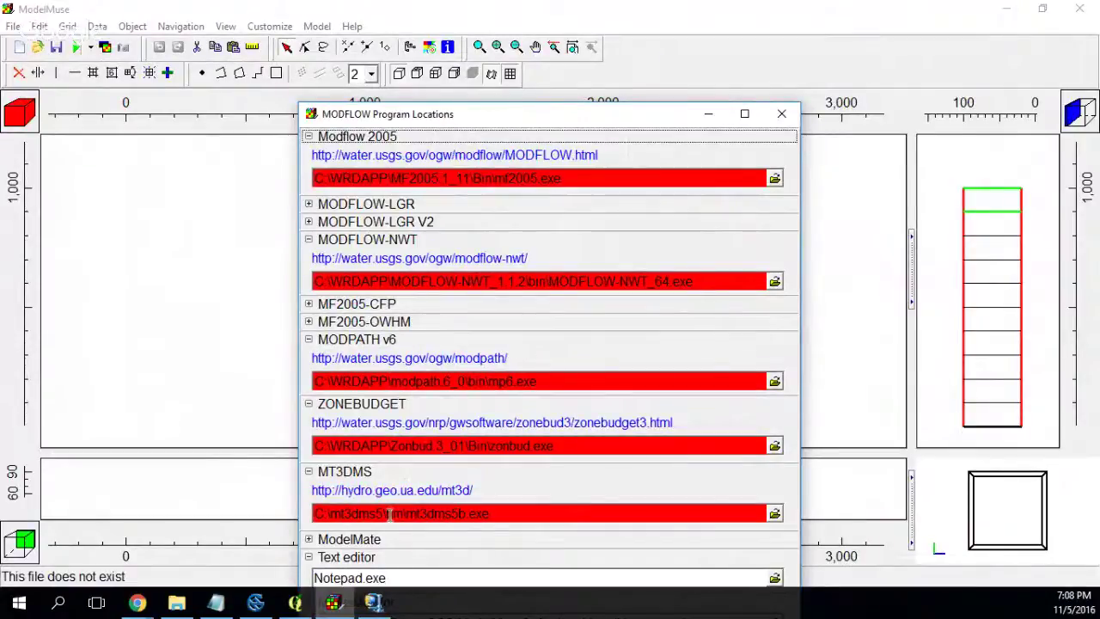
pyautogui.moveTo(331, 513); pyautogui.dragTo(383, 514)
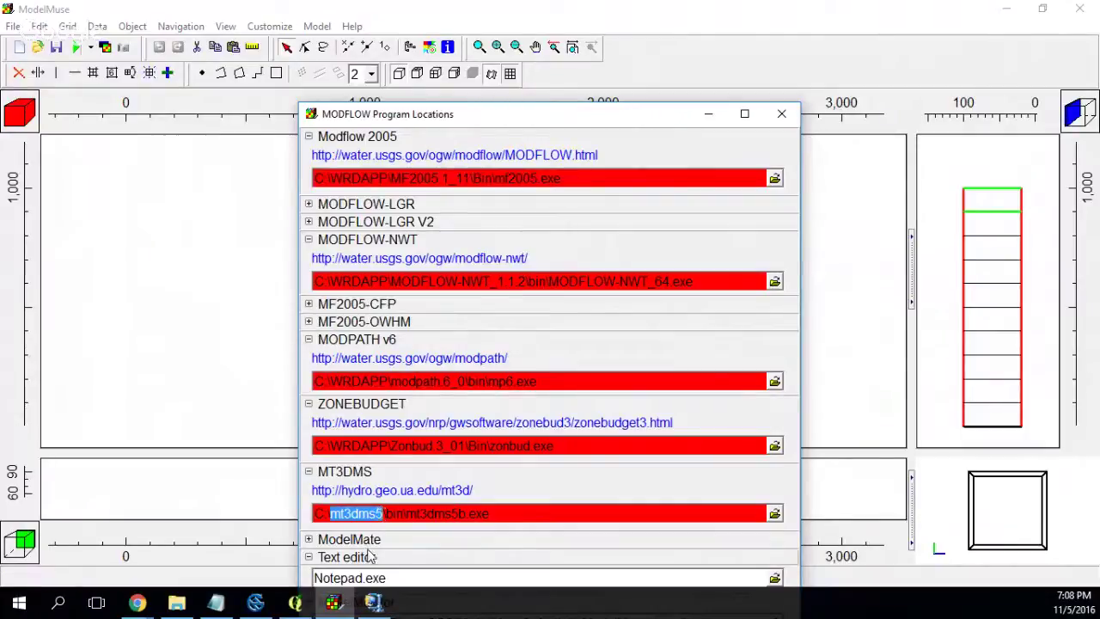
pyautogui.click(372, 602)
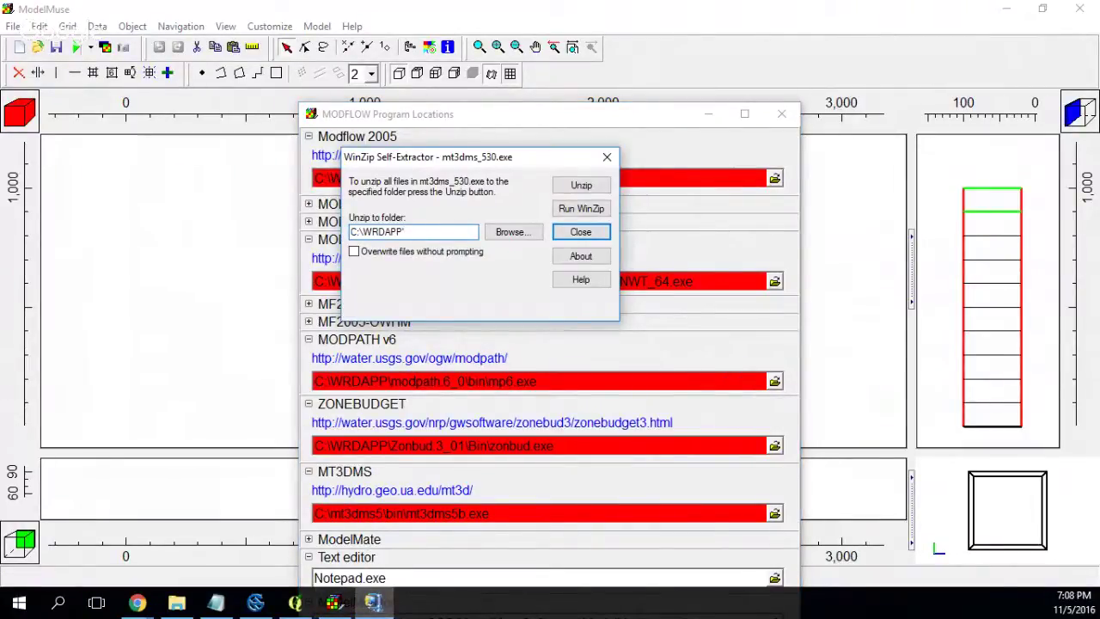
pyautogui.write('\\')
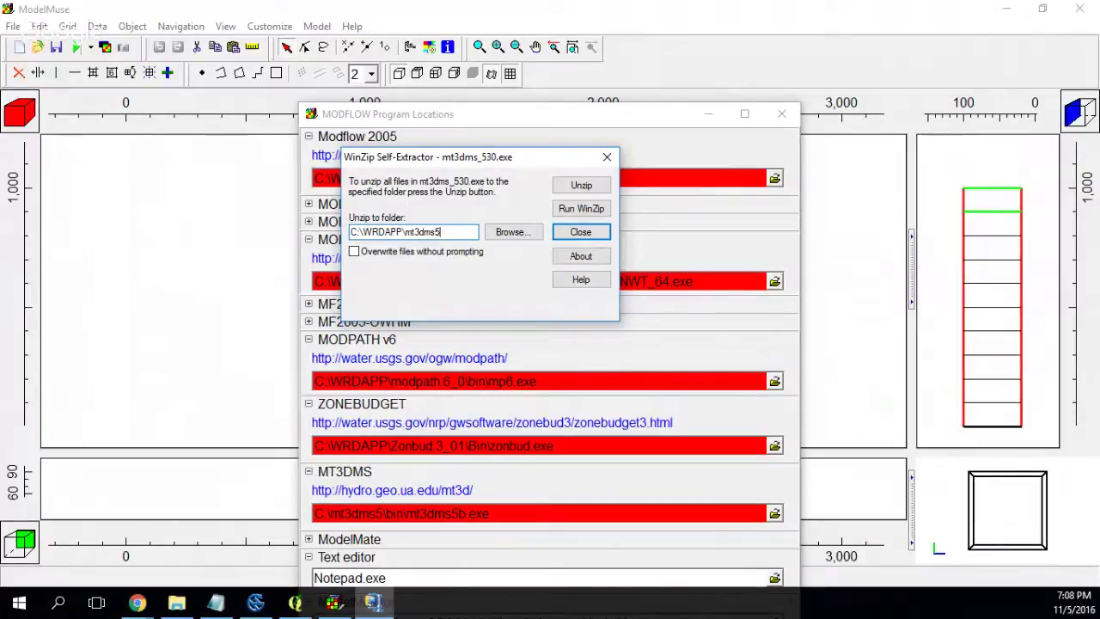
pyautogui.write('mt3dms5')
pyautogui.click(590, 184)
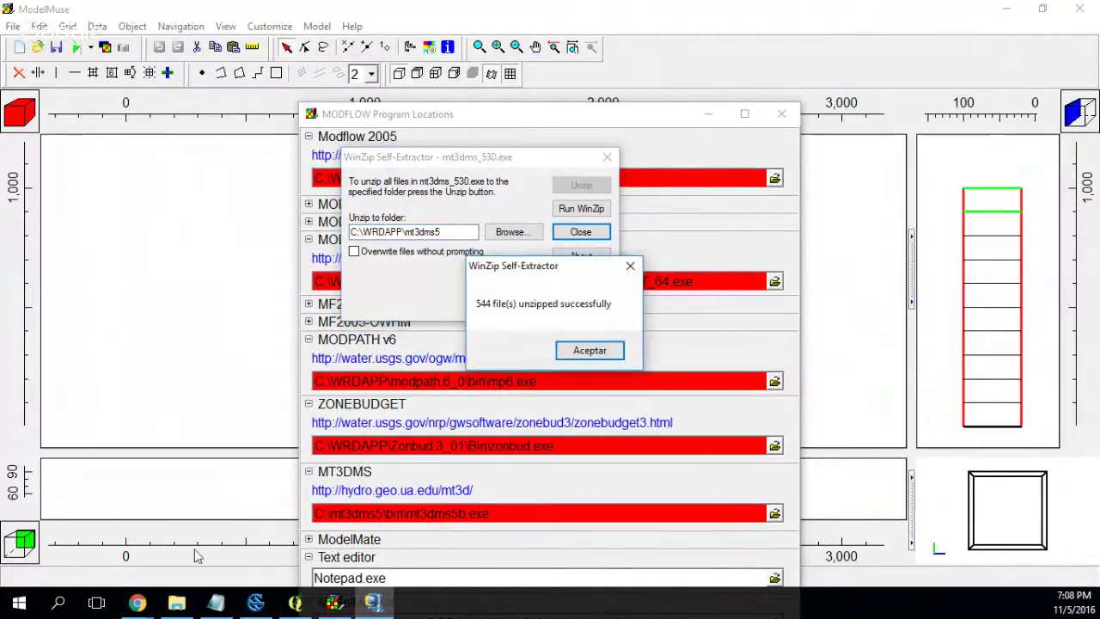
pyautogui.click(593, 351)
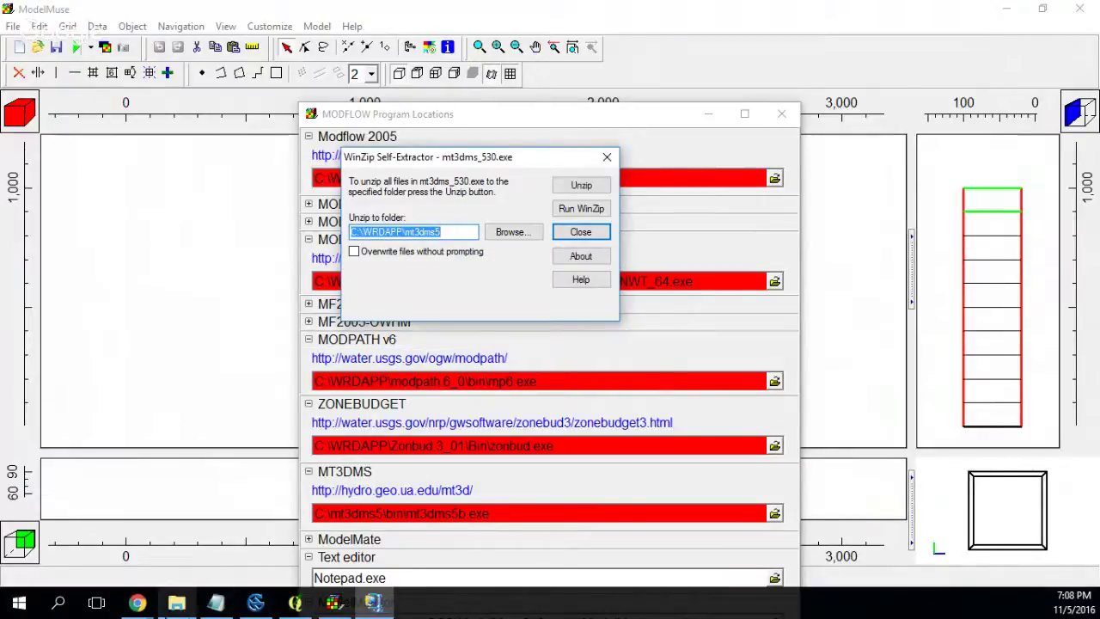
pyautogui.click(176, 602)
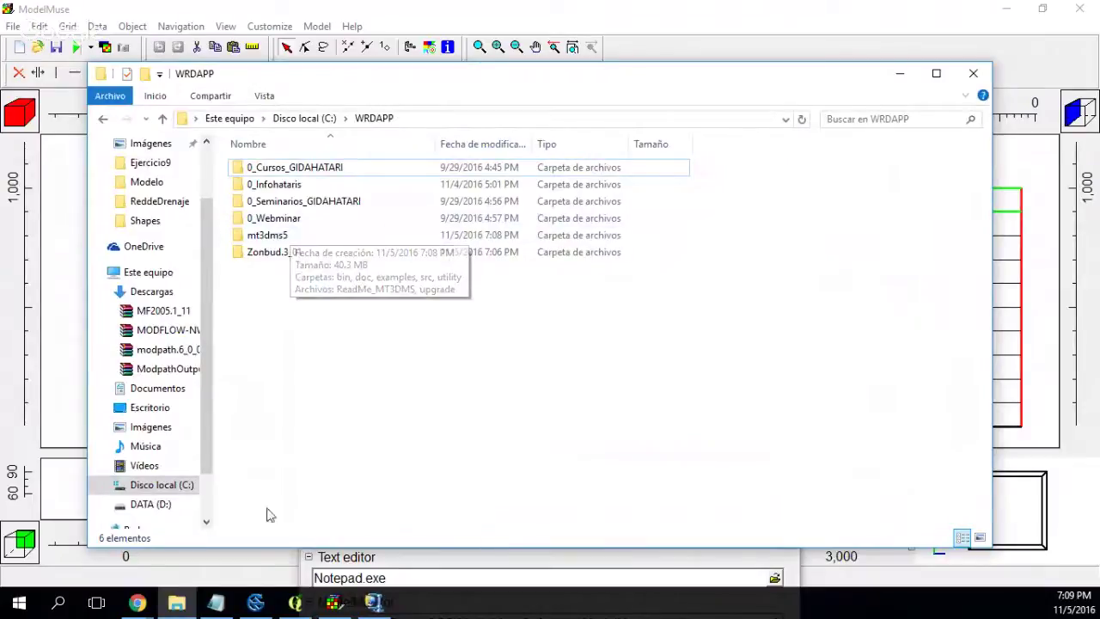
# Step: Copy the MF2005.1_11, MODFLOW-NWT_1.1.2 and modpath.6_0_01 zips from Descargas into C:\WRDAPP
pyautogui.click(176, 602)
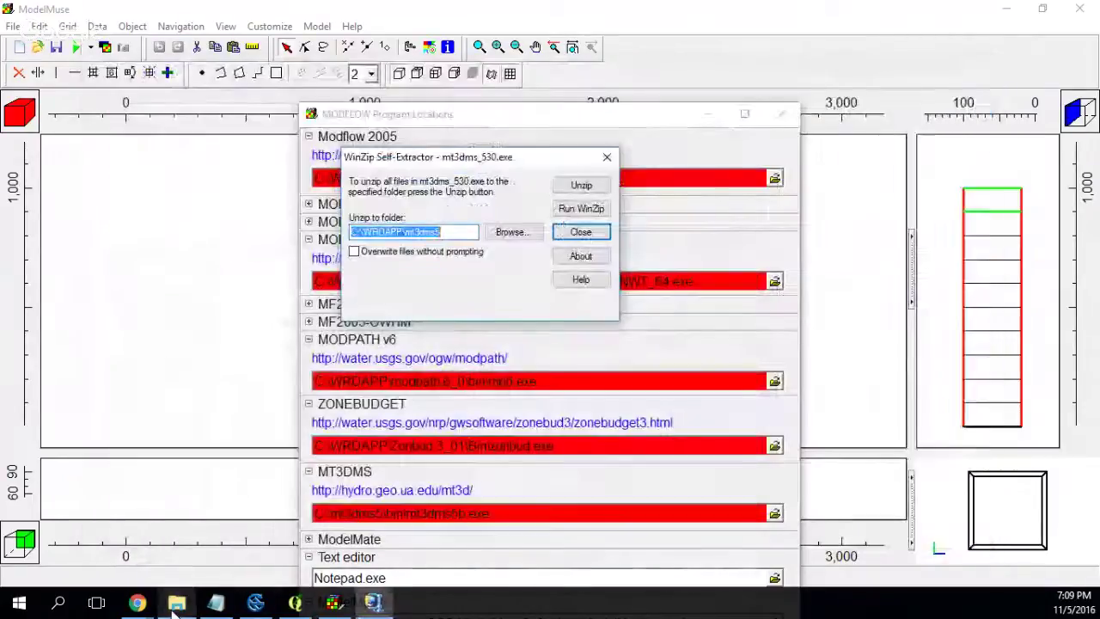
pyautogui.click(176, 602)
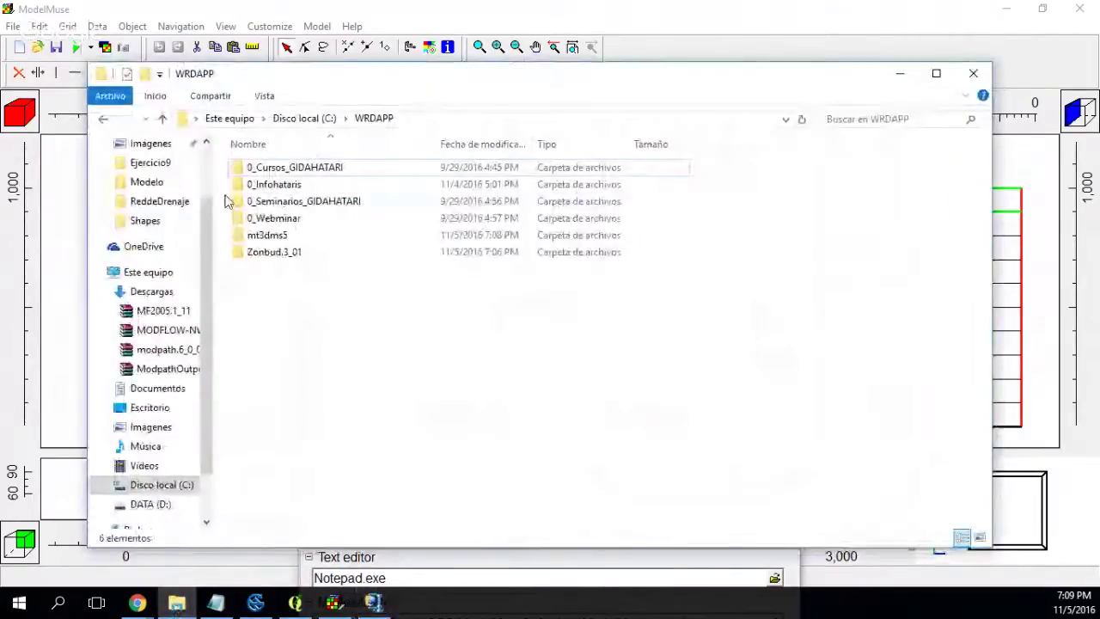
pyautogui.click(153, 388)
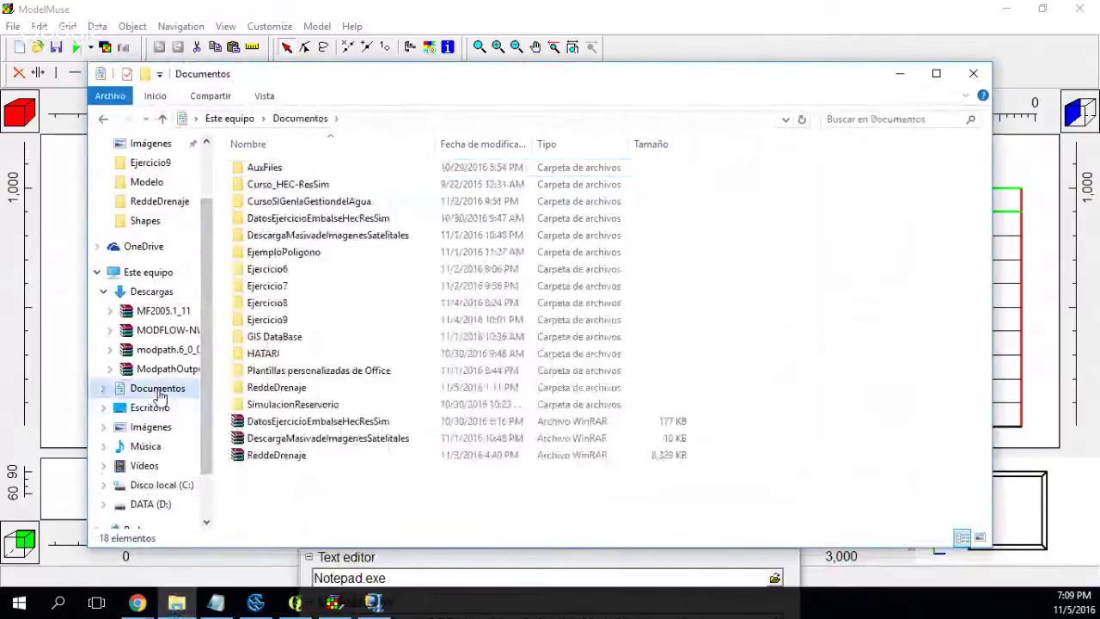
pyautogui.click(163, 294)
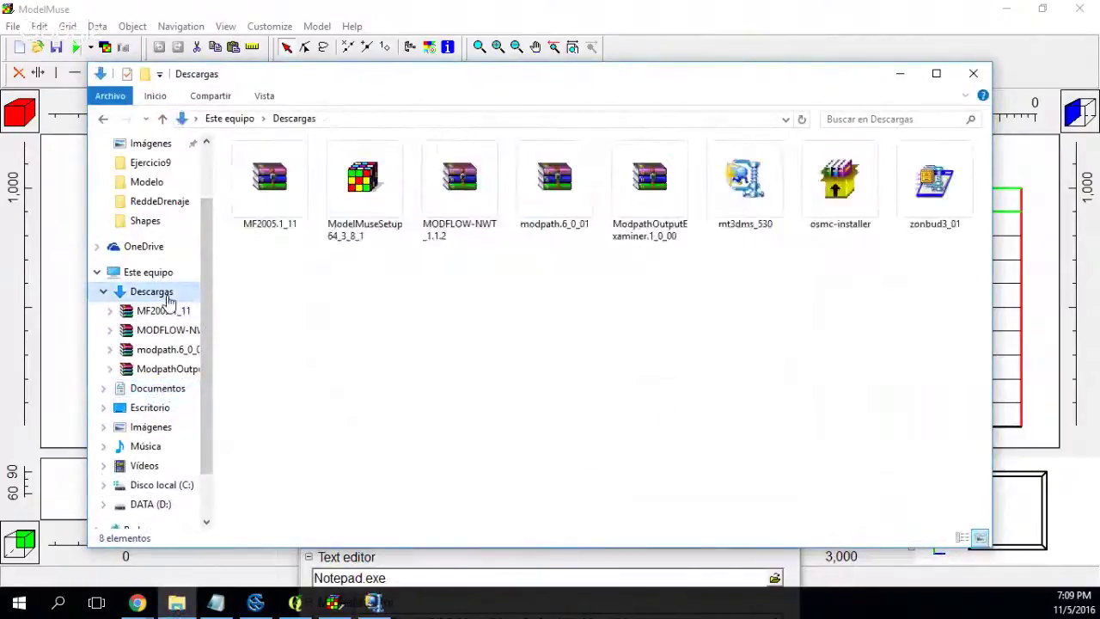
pyautogui.click(271, 203)
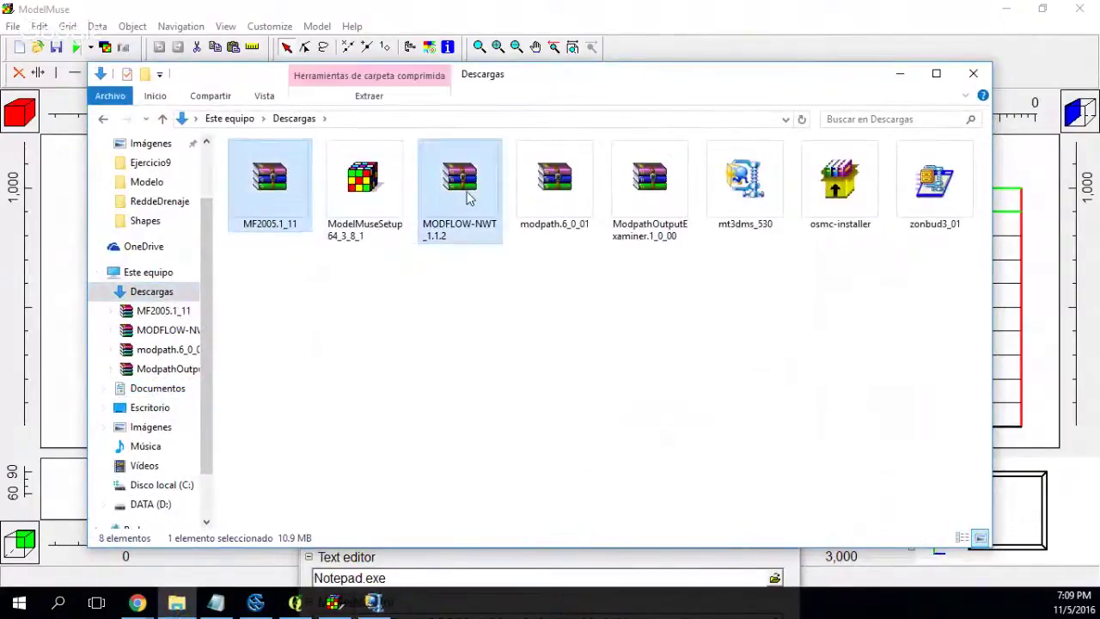
pyautogui.keyDown('ctrl'); pyautogui.click(488, 201); pyautogui.keyUp('ctrl')
pyautogui.keyDown('ctrl'); pyautogui.click(559, 200); pyautogui.keyUp('ctrl')
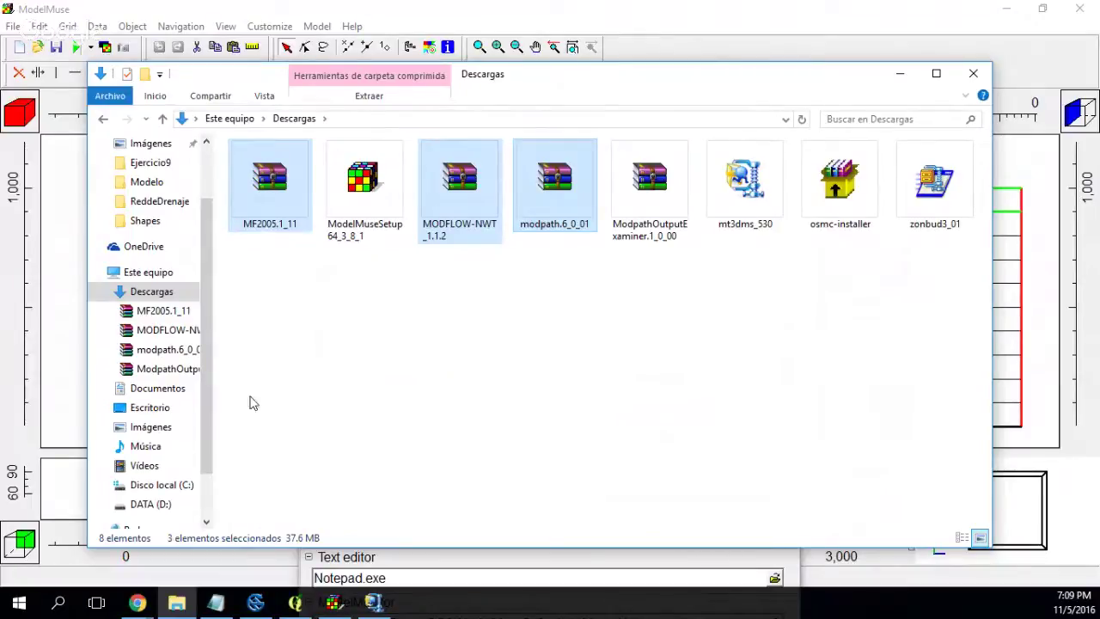
pyautogui.click(162, 485)
pyautogui.click(277, 305)
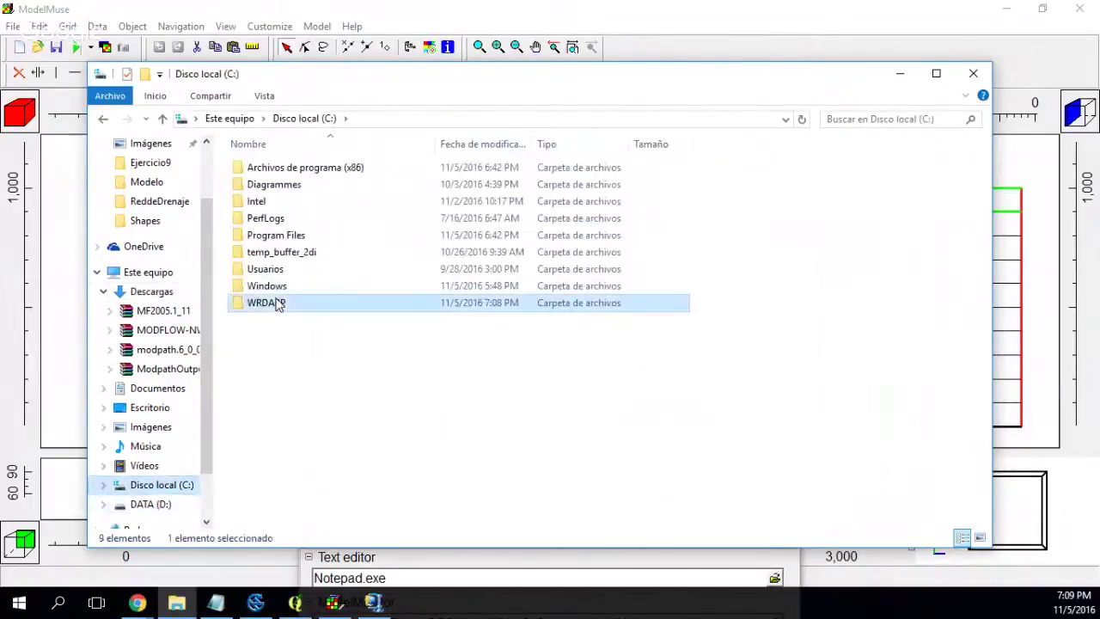
pyautogui.doubleClick(277, 306)
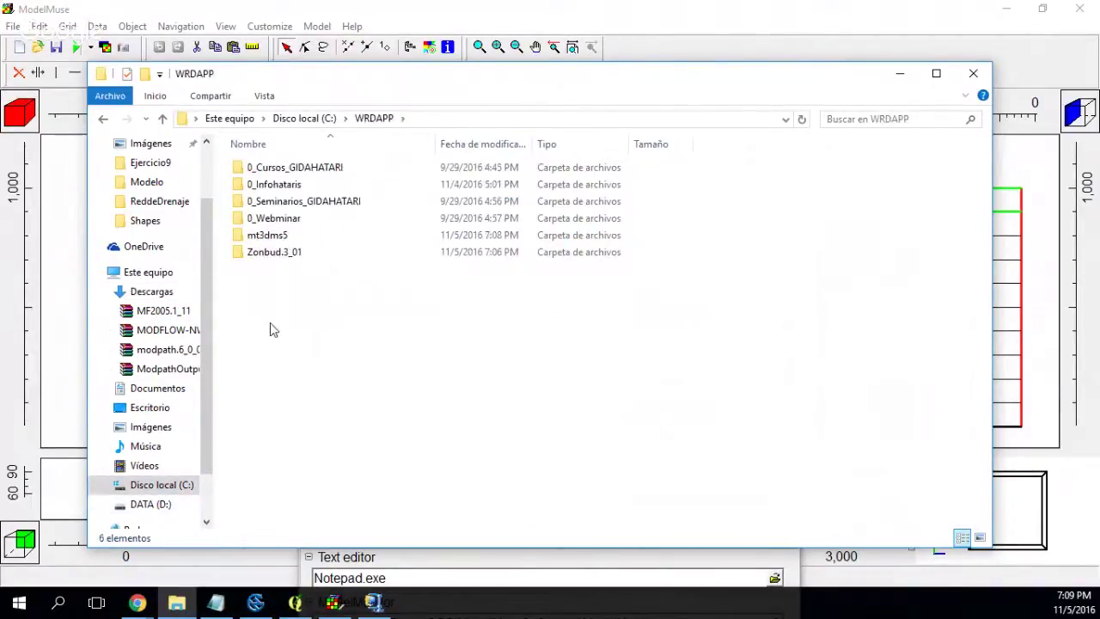
pyautogui.rightClick(270, 327)
pyautogui.click(333, 432)
# Step: Extract each of the three archives directly into WRDAPP with Extraer aquí
pyautogui.rightClick(286, 274)
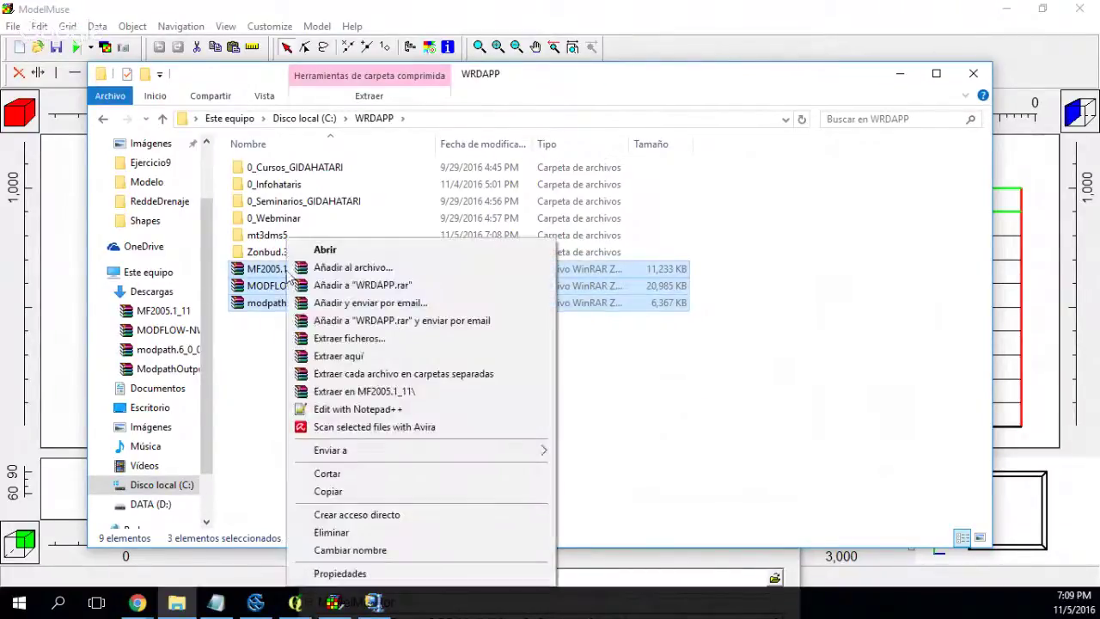
pyautogui.click(256, 348)
pyautogui.rightClick(273, 270)
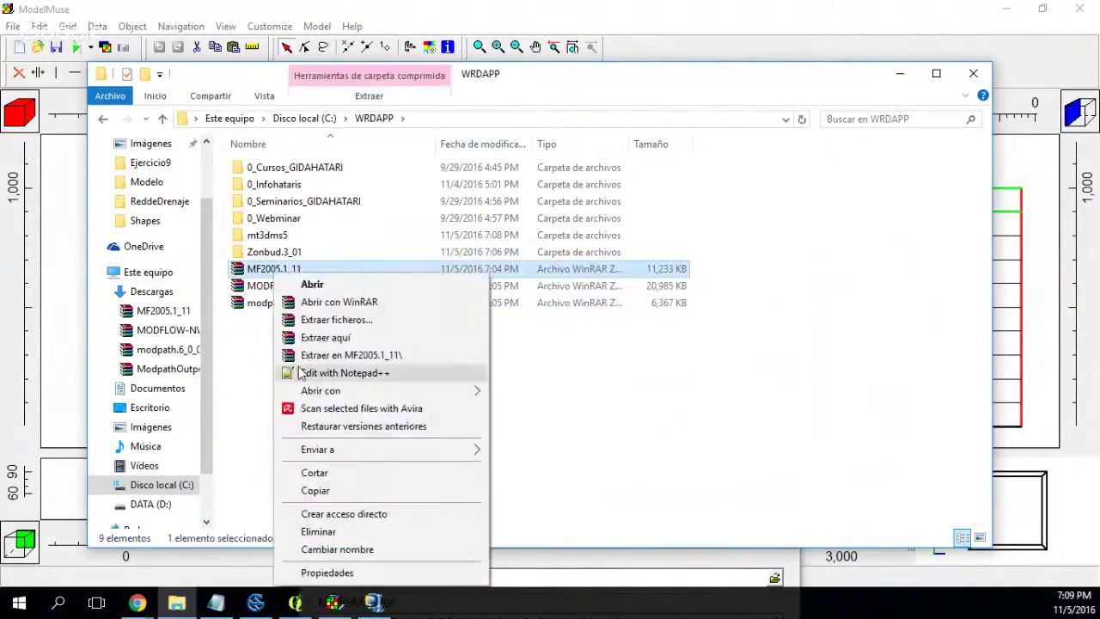
pyautogui.click(340, 339)
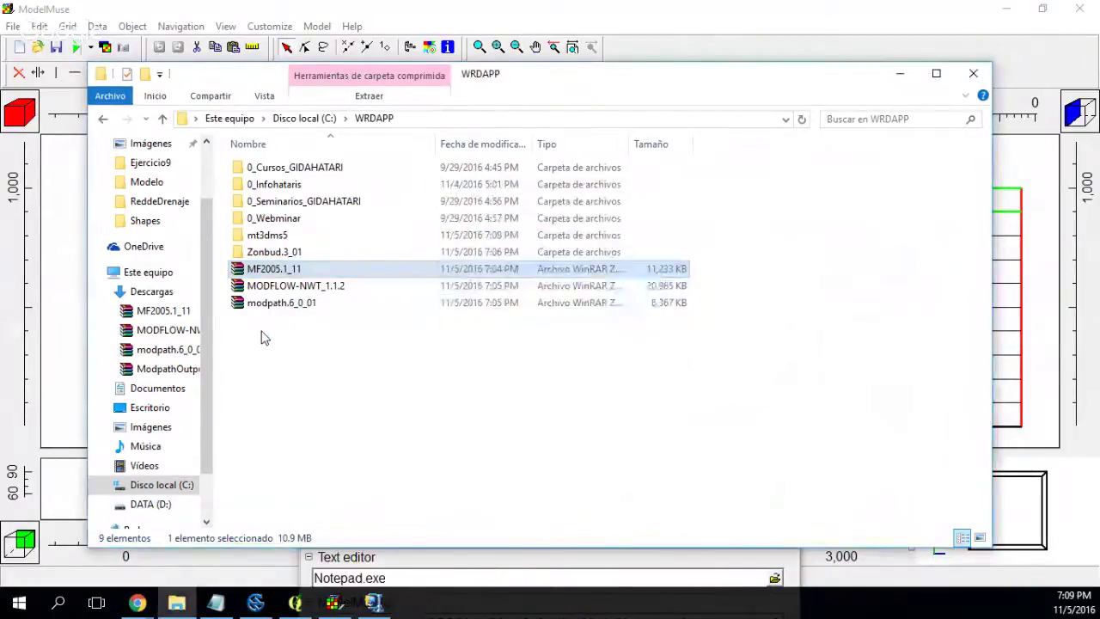
pyautogui.rightClick(284, 303)
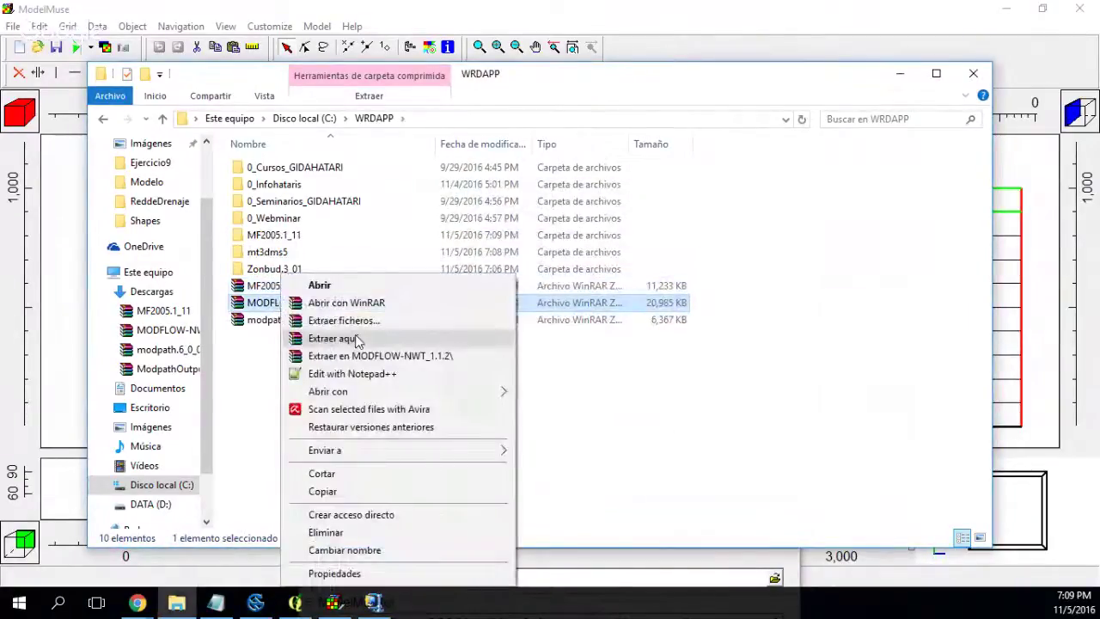
pyautogui.click(341, 342)
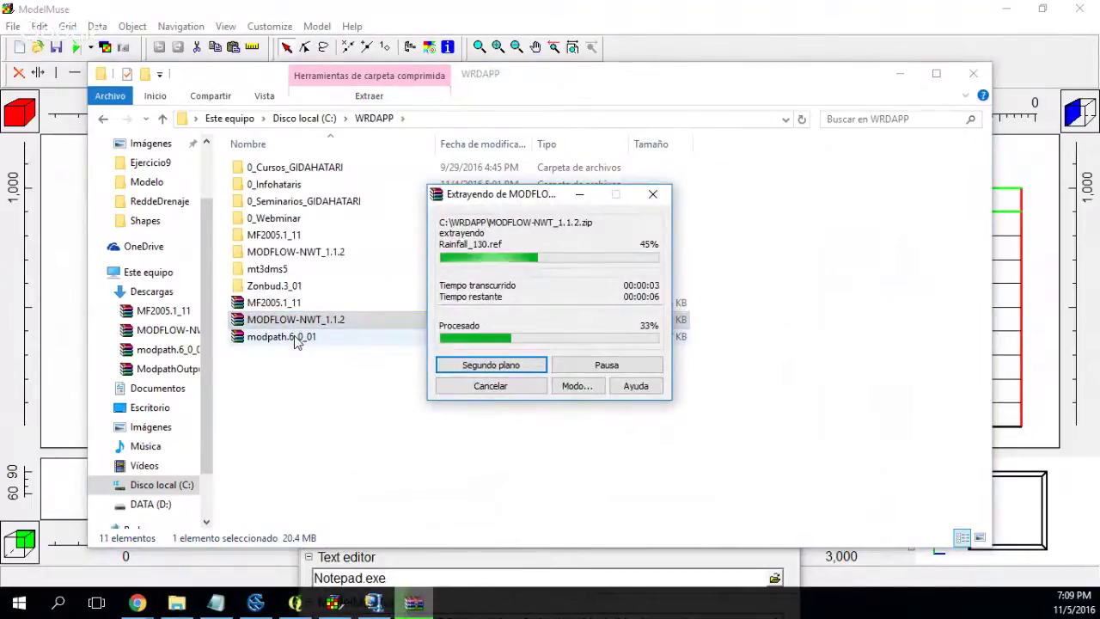
pyautogui.click(297, 338)
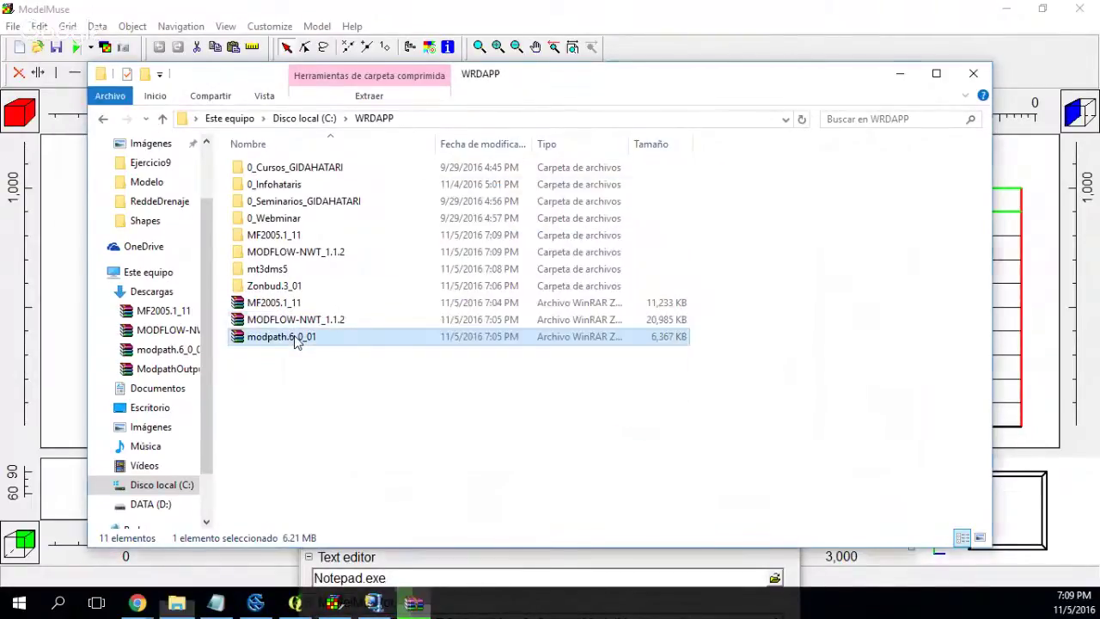
pyautogui.rightClick(297, 337)
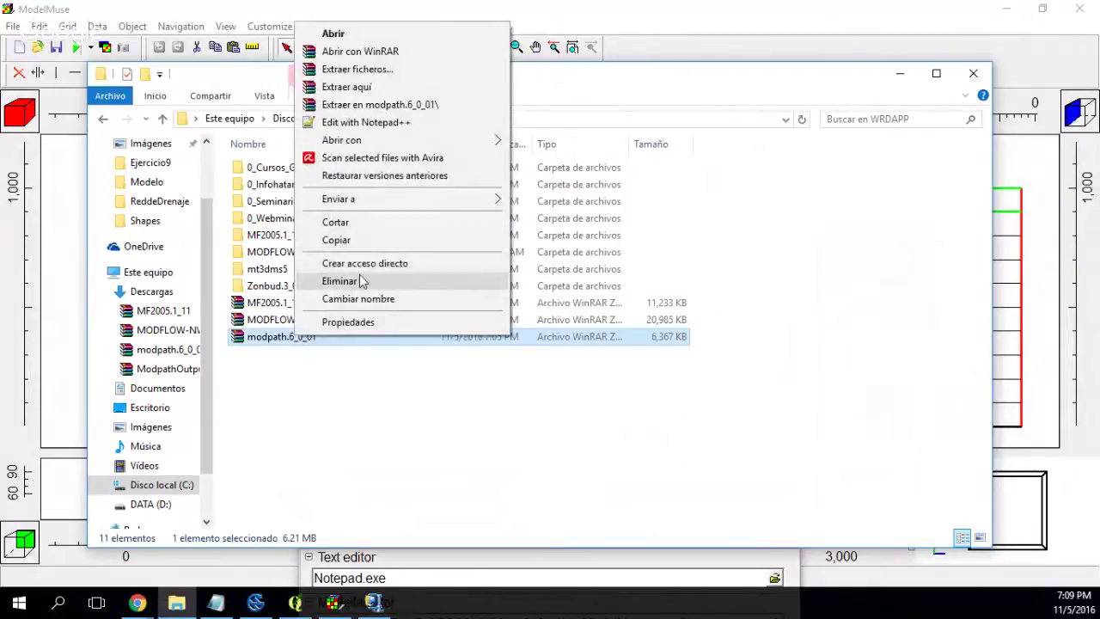
pyautogui.click(346, 87)
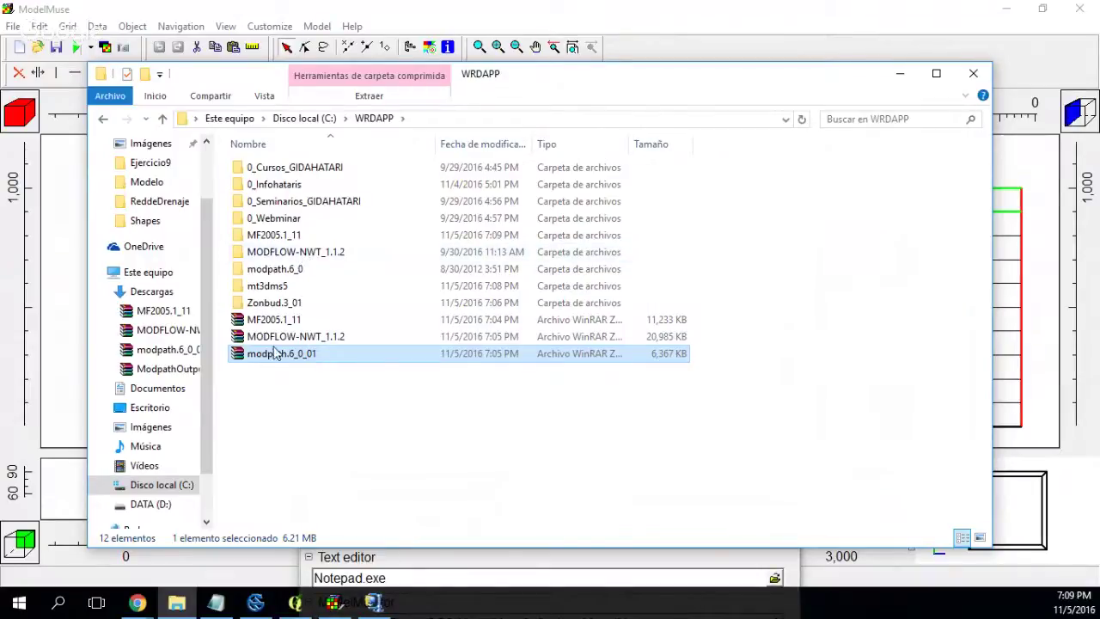
# Step: Delete the three zip archives from WRDAPP
pyautogui.click(344, 404)
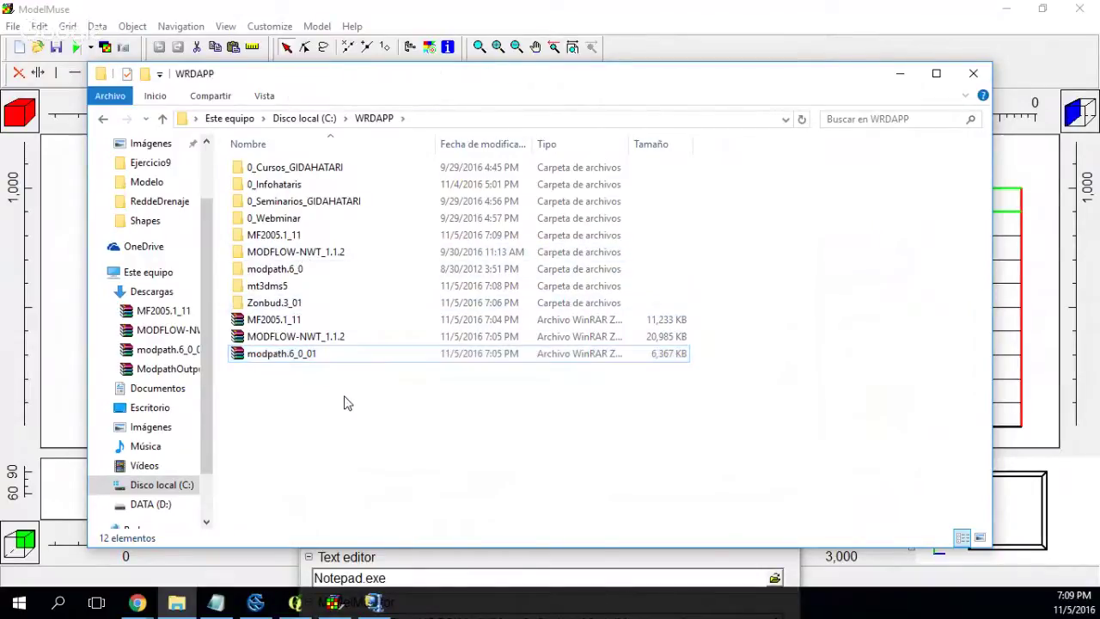
pyautogui.moveTo(369, 414); pyautogui.dragTo(241, 324)
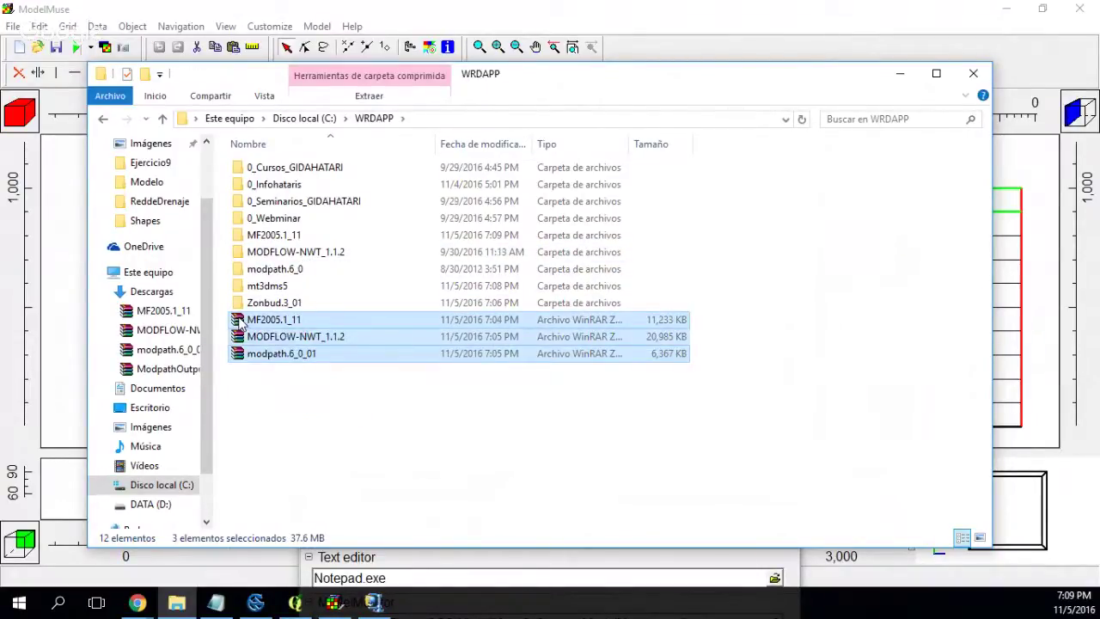
pyautogui.hotkey('alt', 'Up')
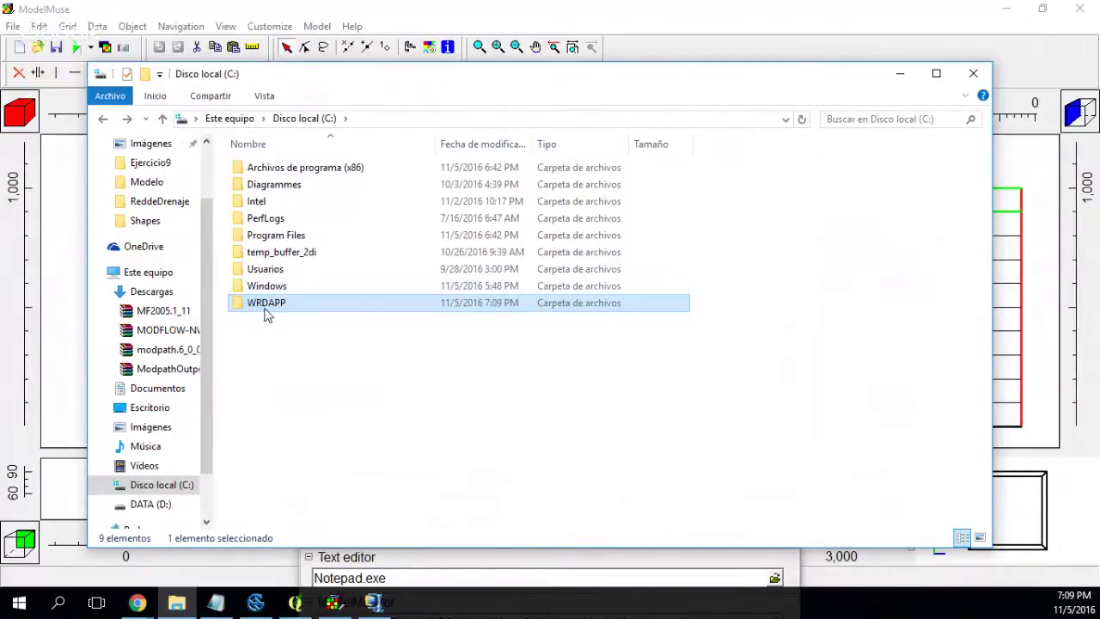
pyautogui.doubleClick(266, 312)
pyautogui.moveTo(320, 403); pyautogui.dragTo(248, 320)
pyautogui.press('Delete')
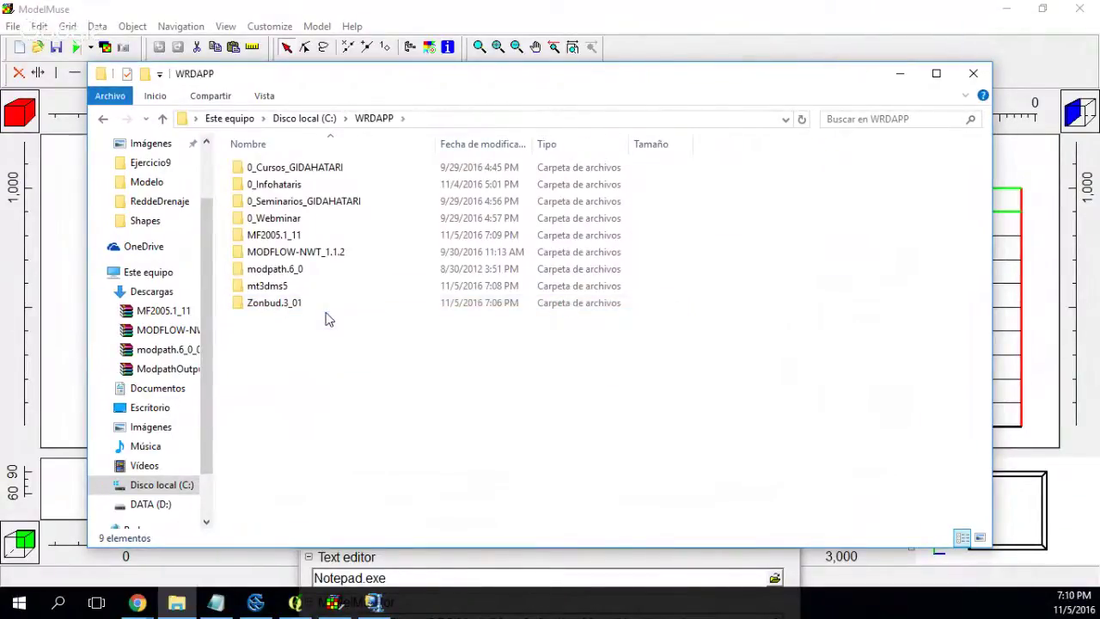
# Step: Browse from the Modflow 2005 location to the WRDAPP folder on drive C:
pyautogui.click(334, 602)
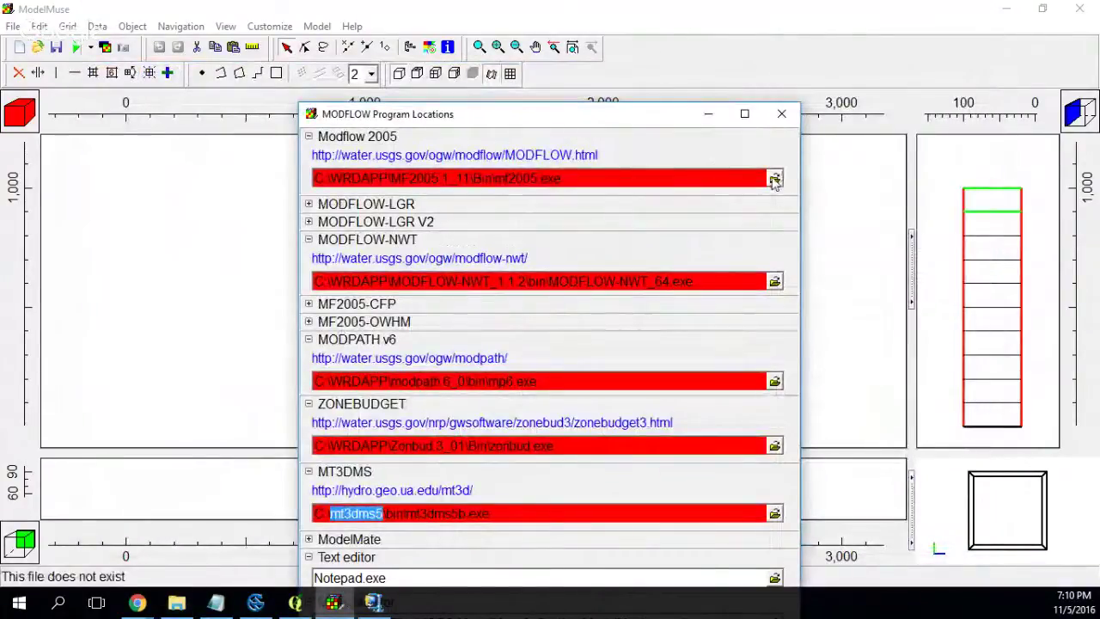
pyautogui.click(775, 178)
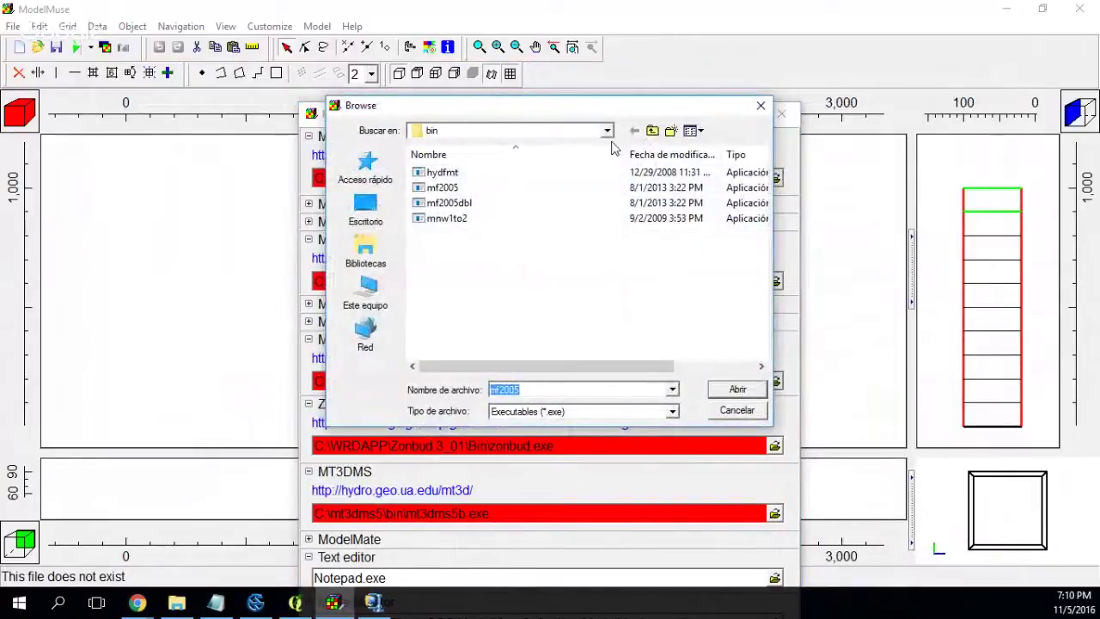
pyautogui.click(761, 108)
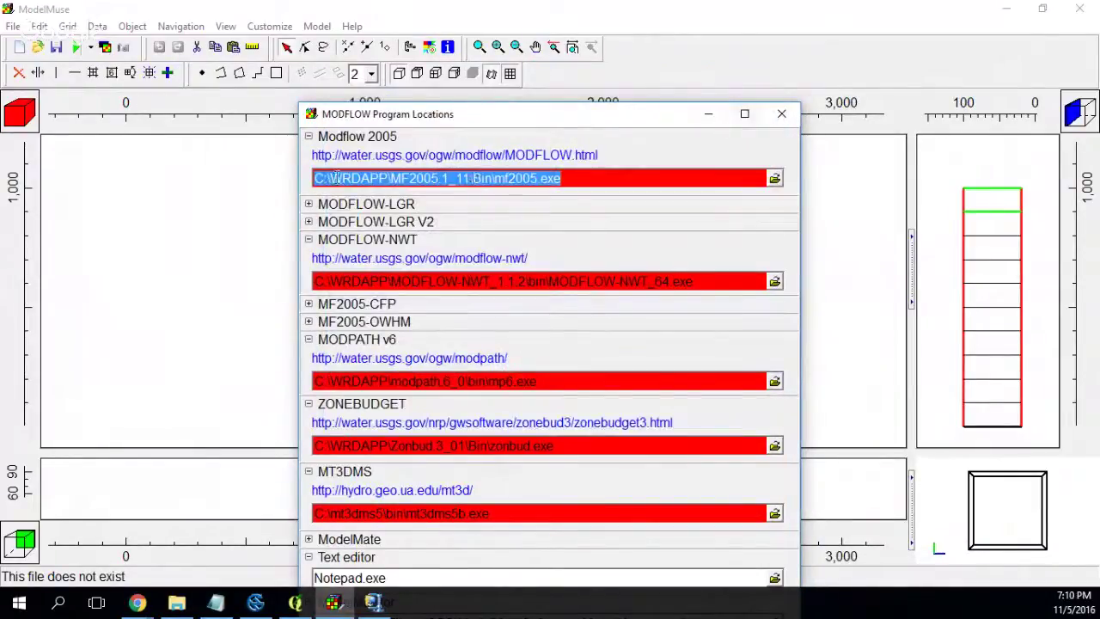
pyautogui.click(774, 178)
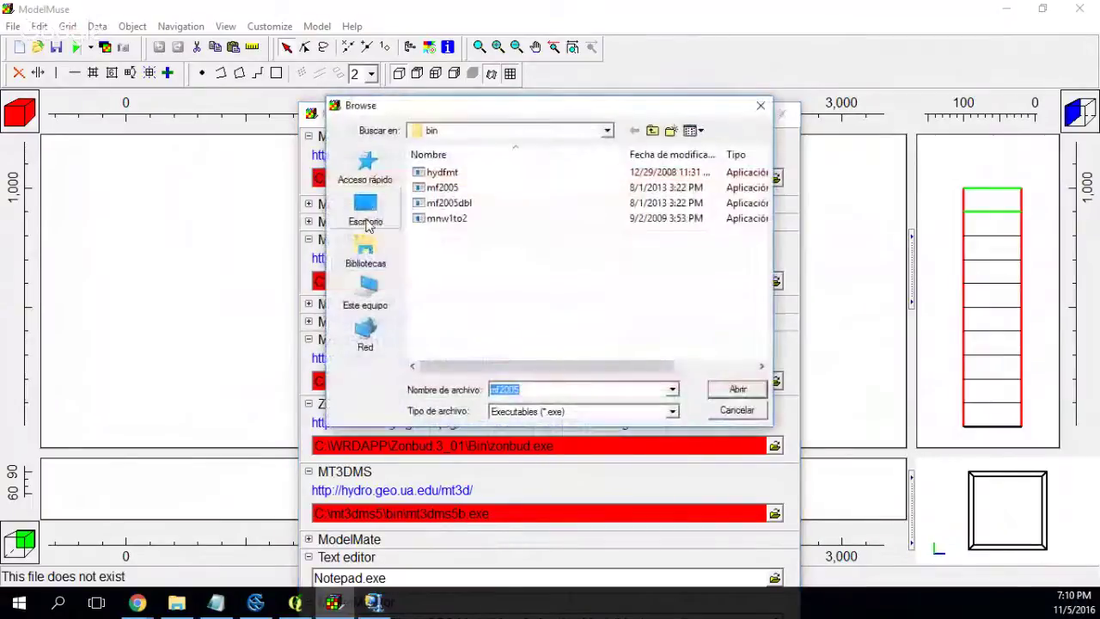
pyautogui.click(366, 213)
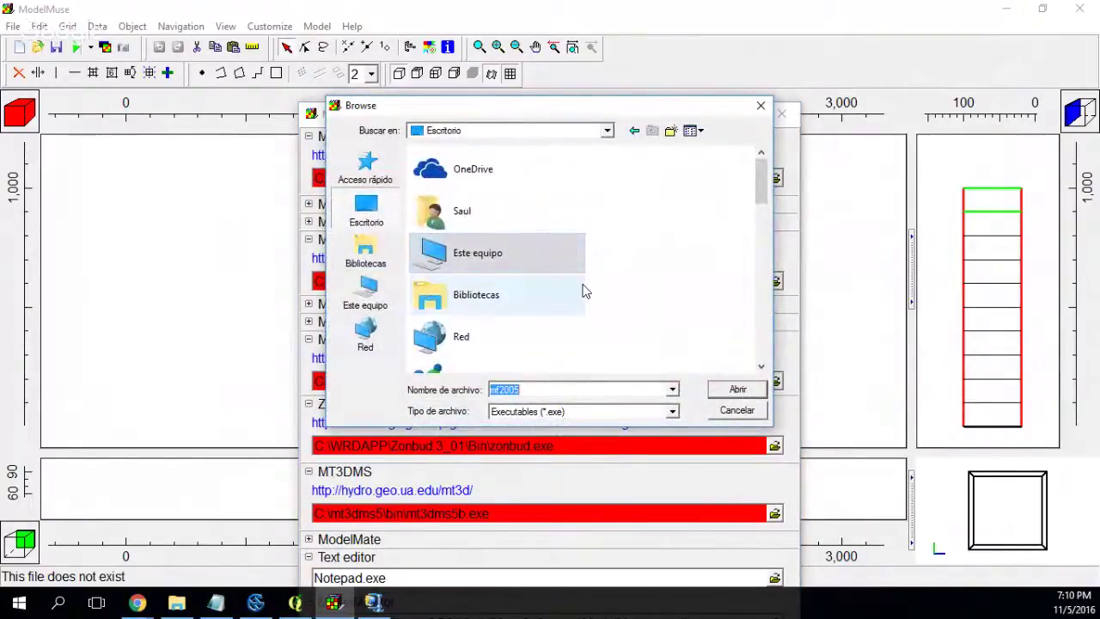
pyautogui.scroll(-10, 583, 291)
pyautogui.scroll(10, 583, 290)
pyautogui.click(366, 297)
pyautogui.scroll(-3, 510, 312)
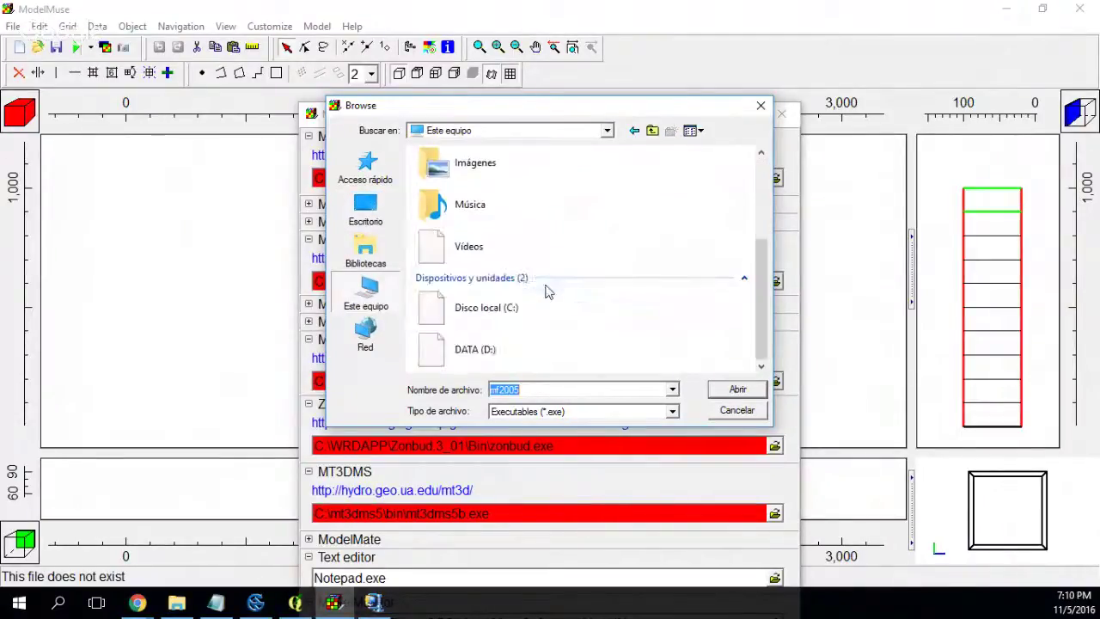
pyautogui.doubleClick(499, 308)
pyautogui.doubleClick(443, 294)
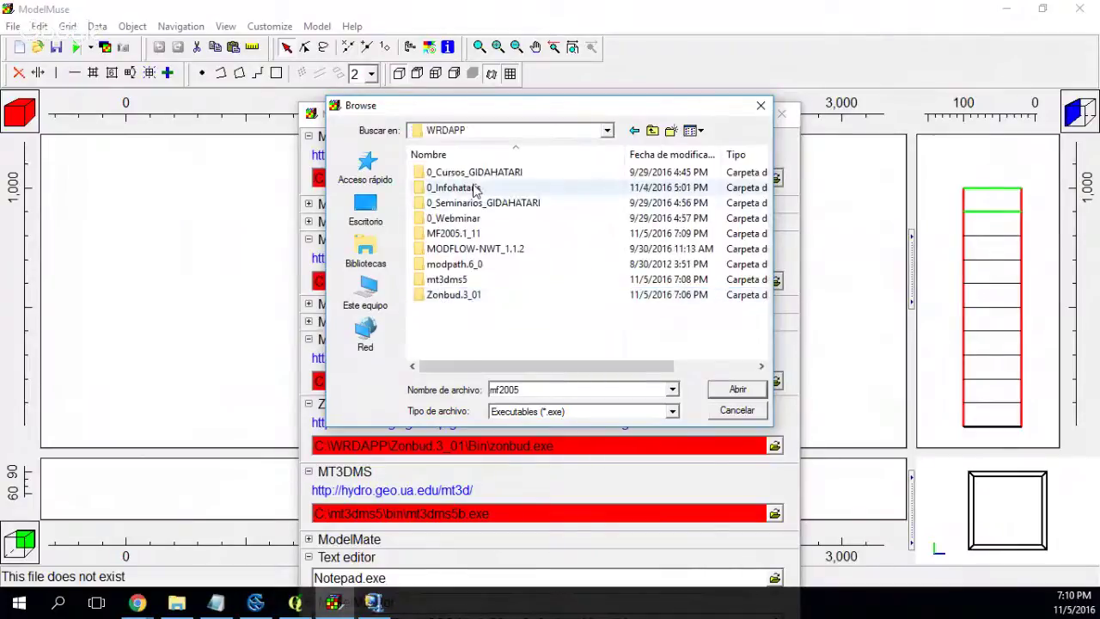
# Step: Choose C:\WRDAPP\MF2005.1_11\bin\mf2005.exe as the Modflow 2005 program
pyautogui.click(446, 235)
pyautogui.doubleClick(446, 235)
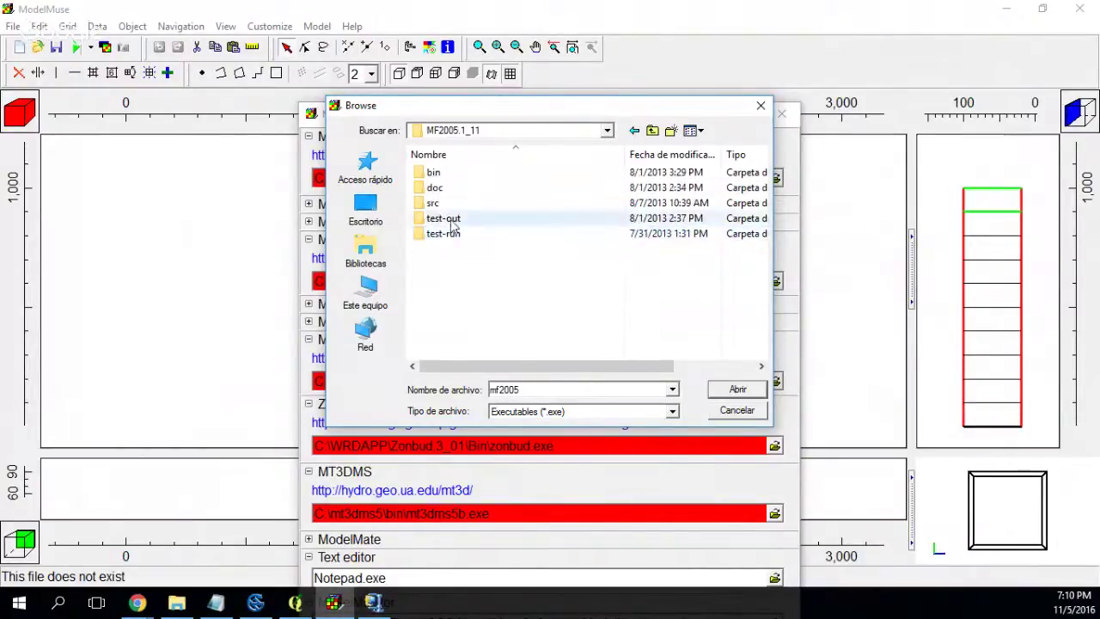
pyautogui.doubleClick(440, 171)
pyautogui.click(443, 189)
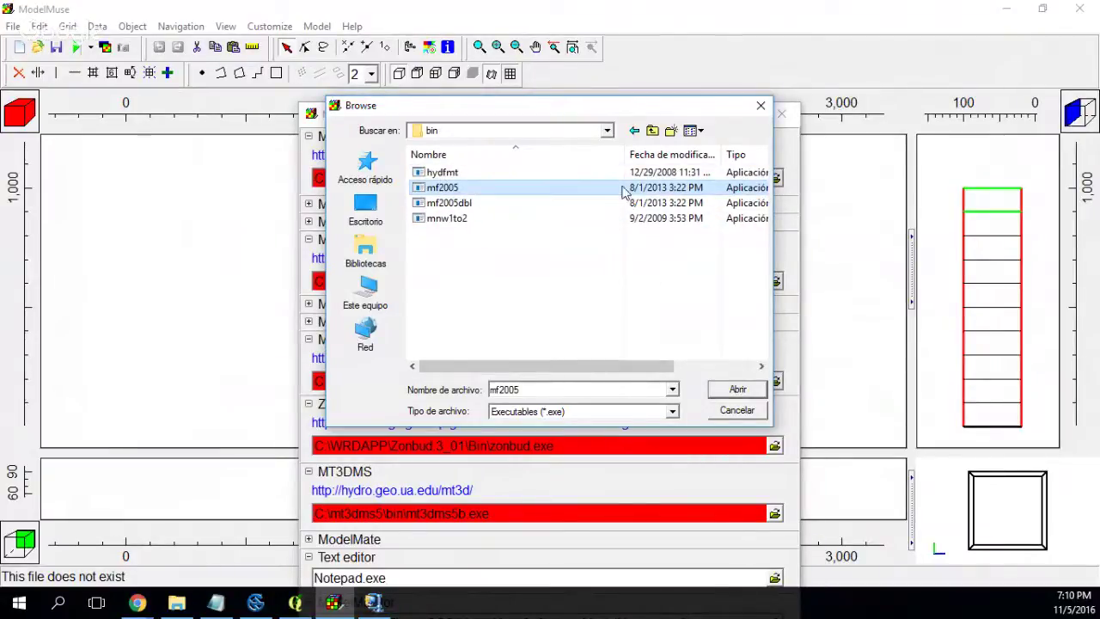
pyautogui.moveTo(612, 110); pyautogui.dragTo(797, 221)
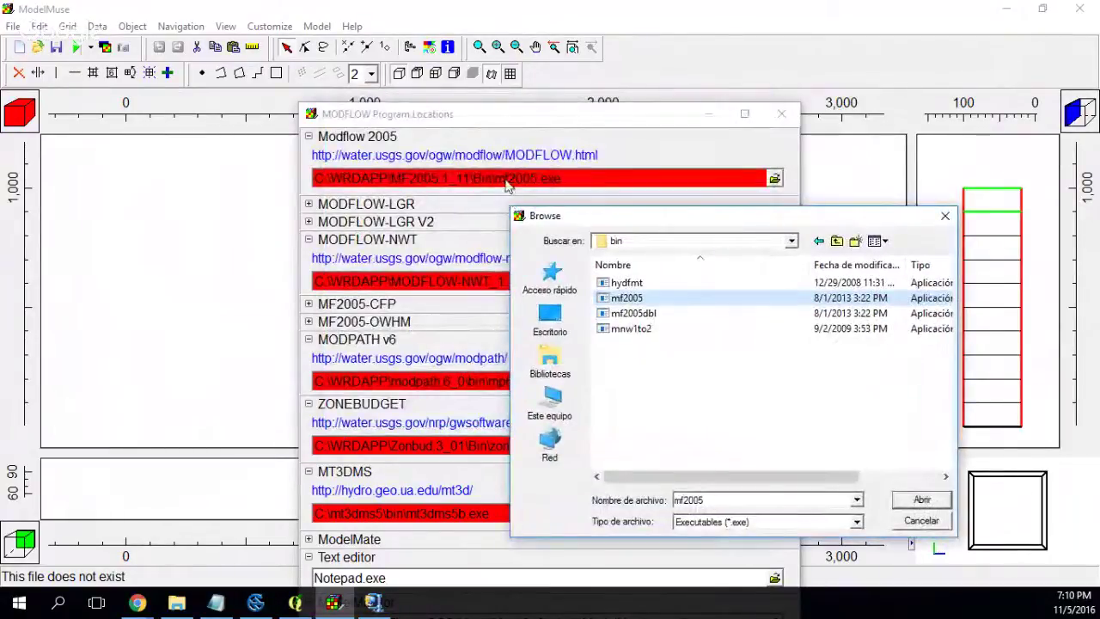
pyautogui.doubleClick(615, 299)
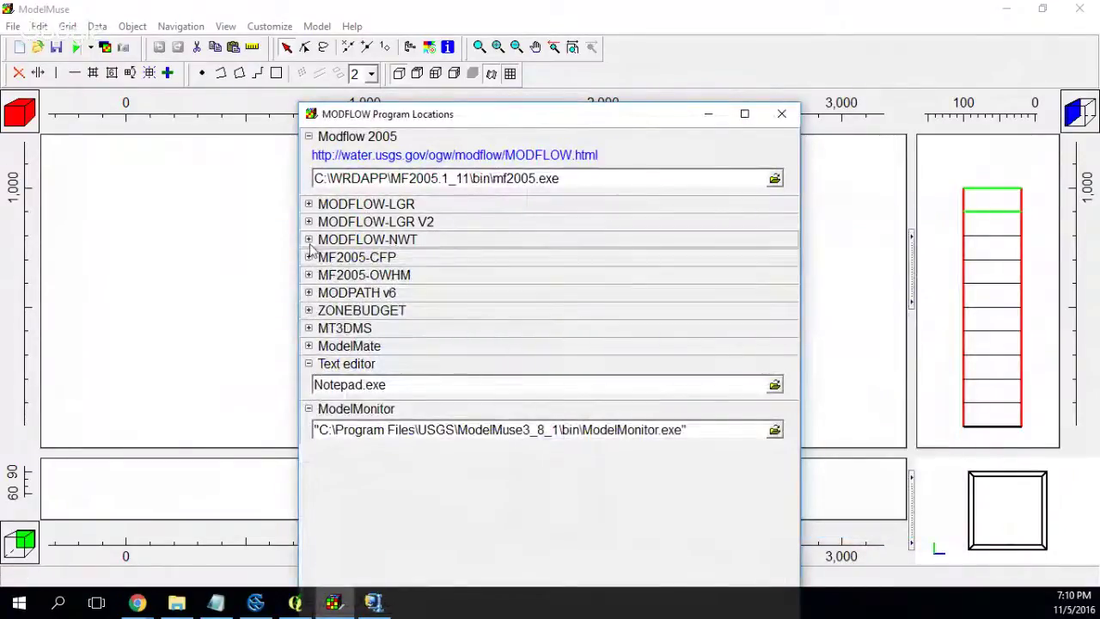
# Step: Expand the MODFLOW-NWT, ZONEBUDGET, MODPATH v6 and MT3DMS sections to review their paths
pyautogui.moveTo(315, 183); pyautogui.dragTo(480, 184)
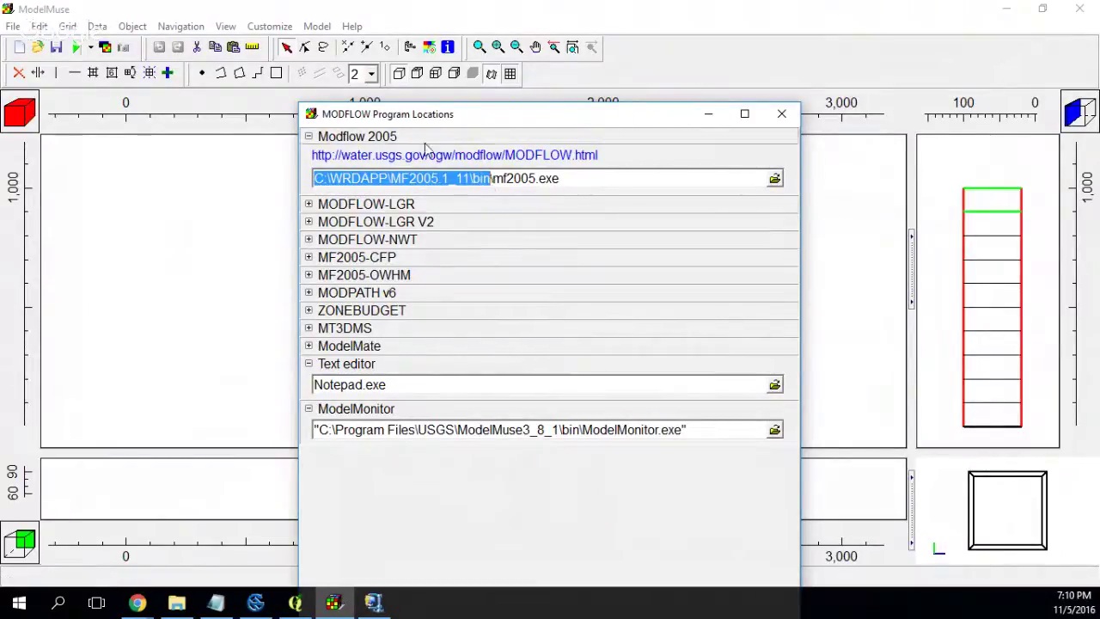
pyautogui.click(314, 243)
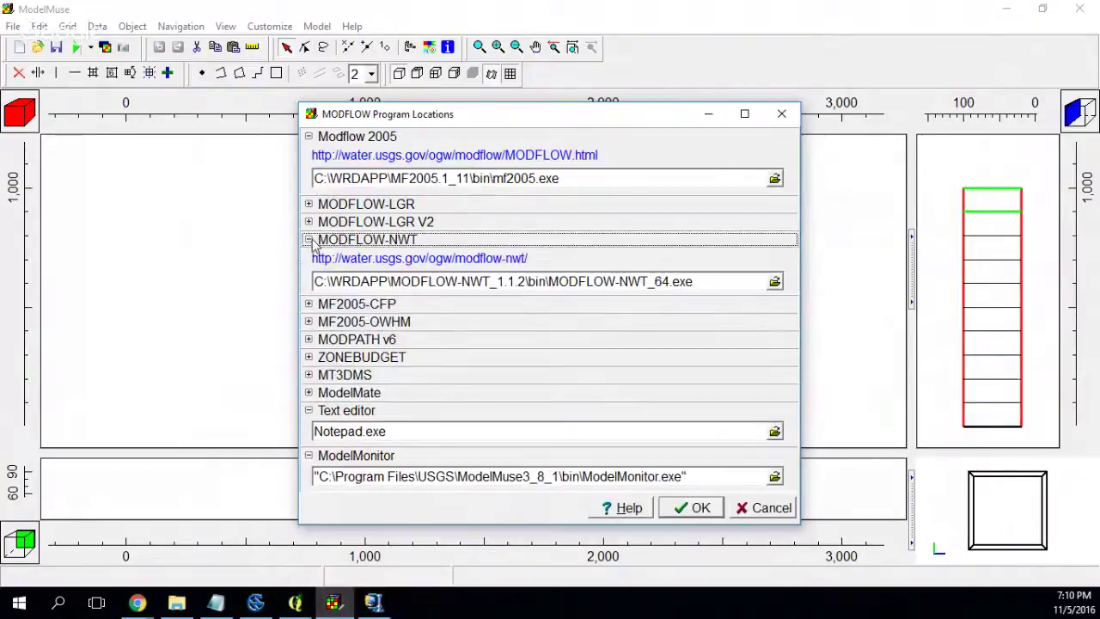
pyautogui.click(308, 358)
pyautogui.click(309, 340)
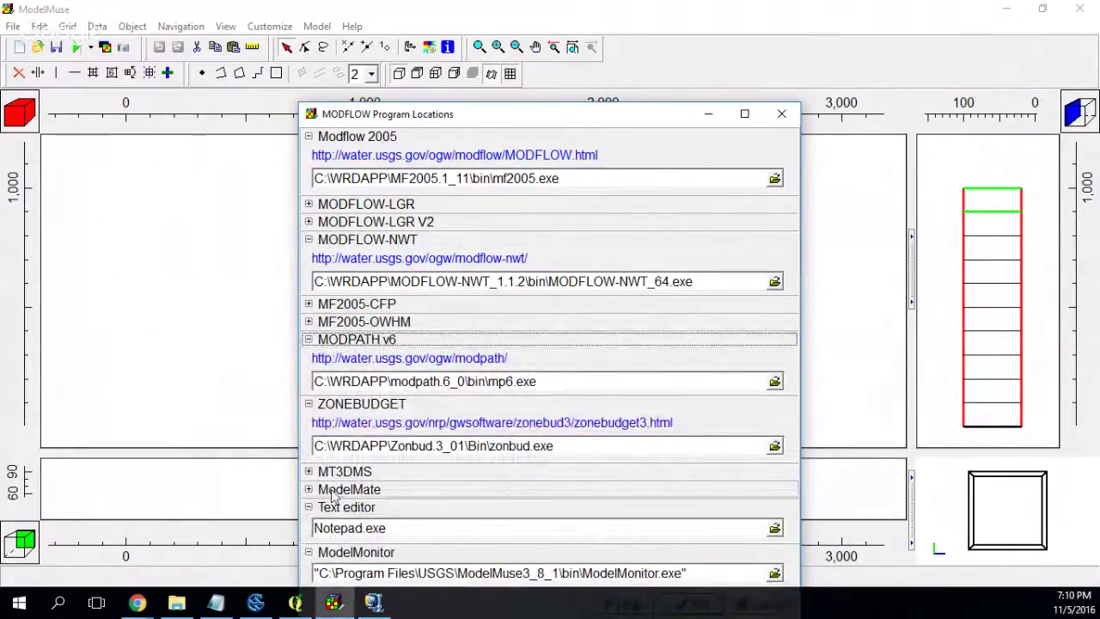
pyautogui.moveTo(567, 121); pyautogui.dragTo(577, 19)
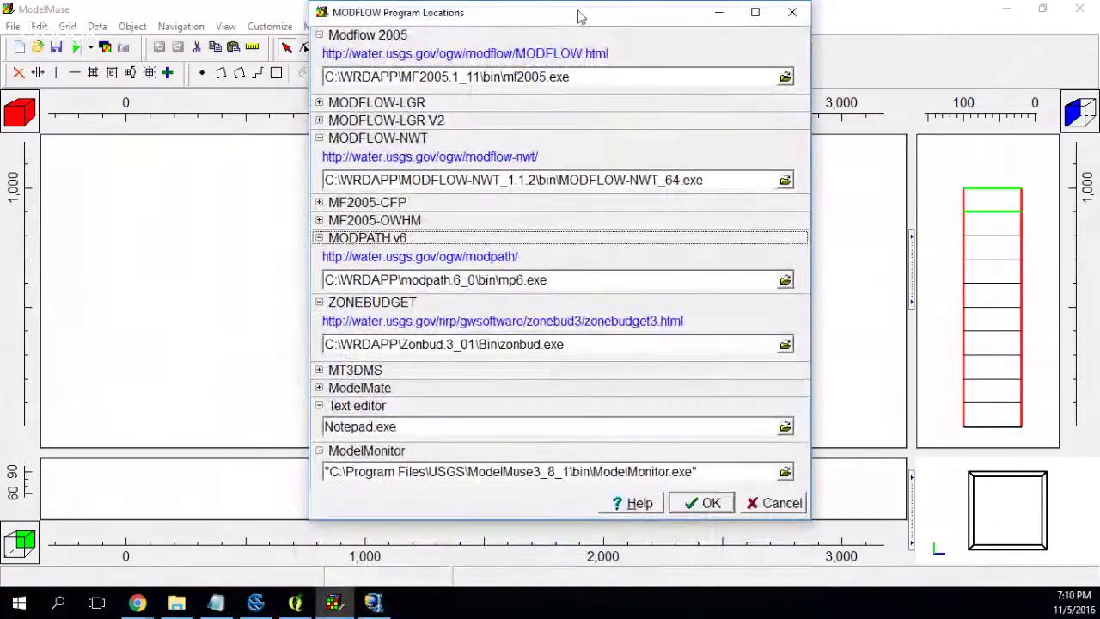
pyautogui.click(319, 371)
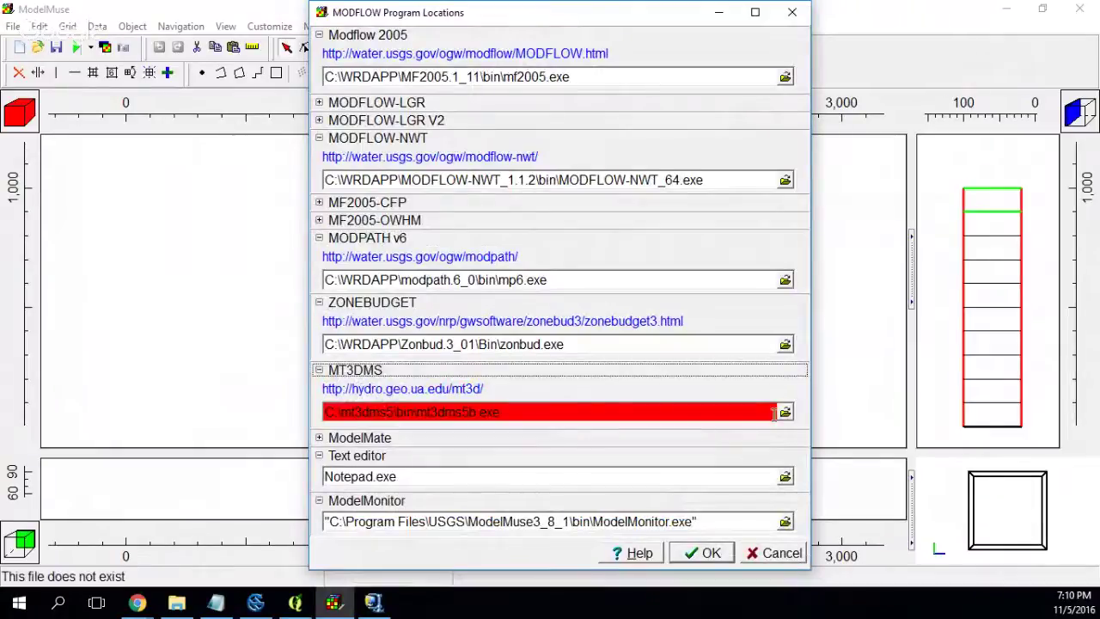
# Step: Set the MT3DMS program location to C:\WRDAPP\mt3dms5\bin\mt3dms5b.exe
pyautogui.click(784, 413)
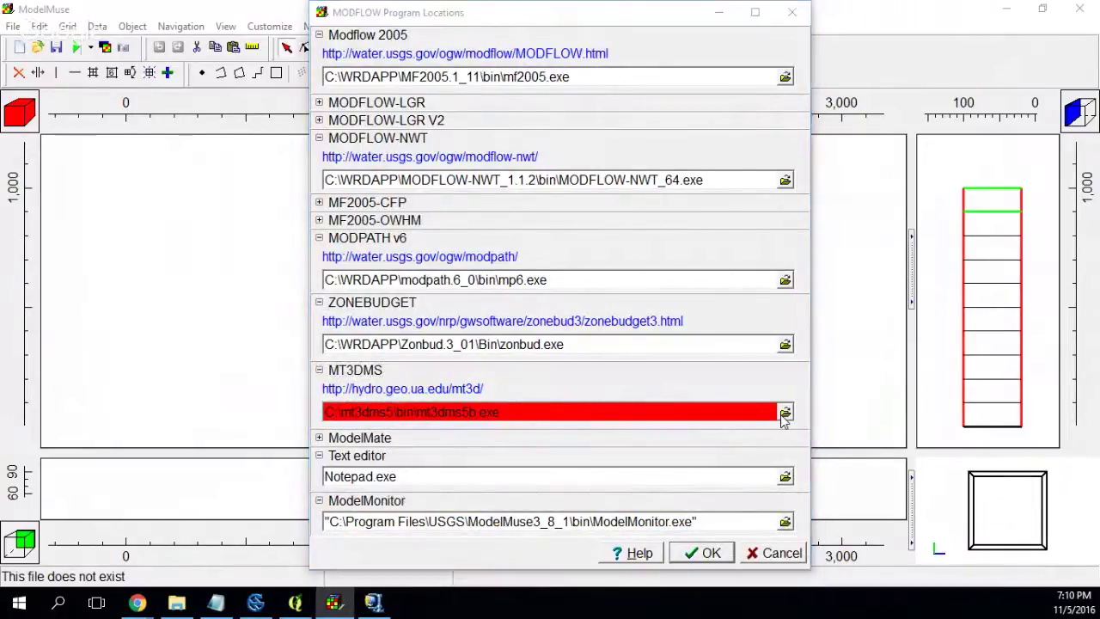
pyautogui.click(653, 130)
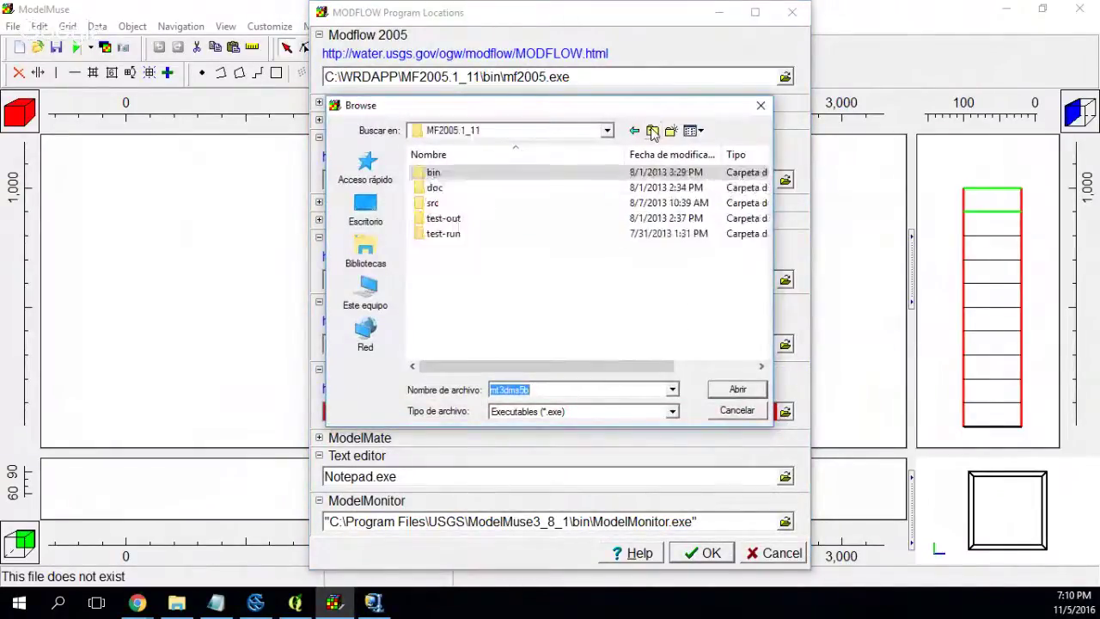
pyautogui.click(652, 131)
pyautogui.doubleClick(469, 279)
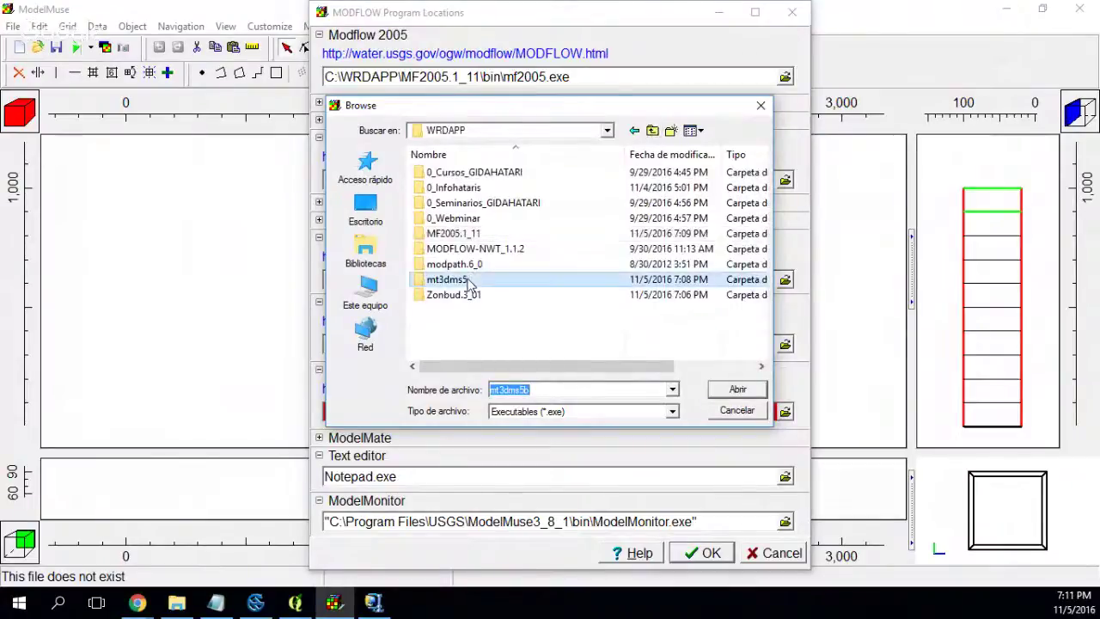
pyautogui.doubleClick(434, 173)
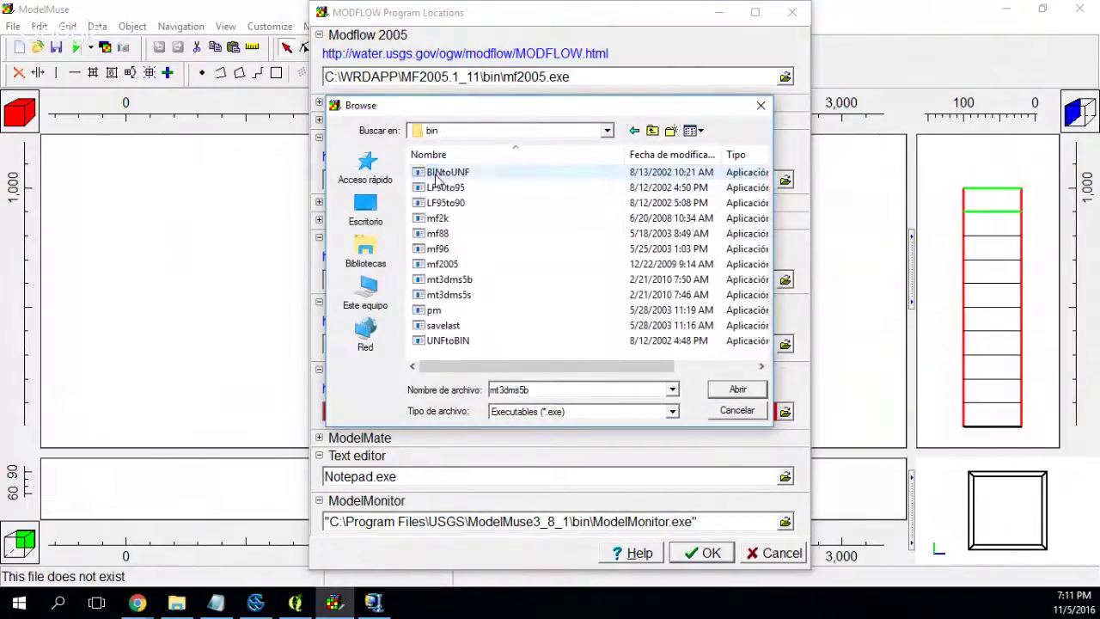
pyautogui.click(453, 284)
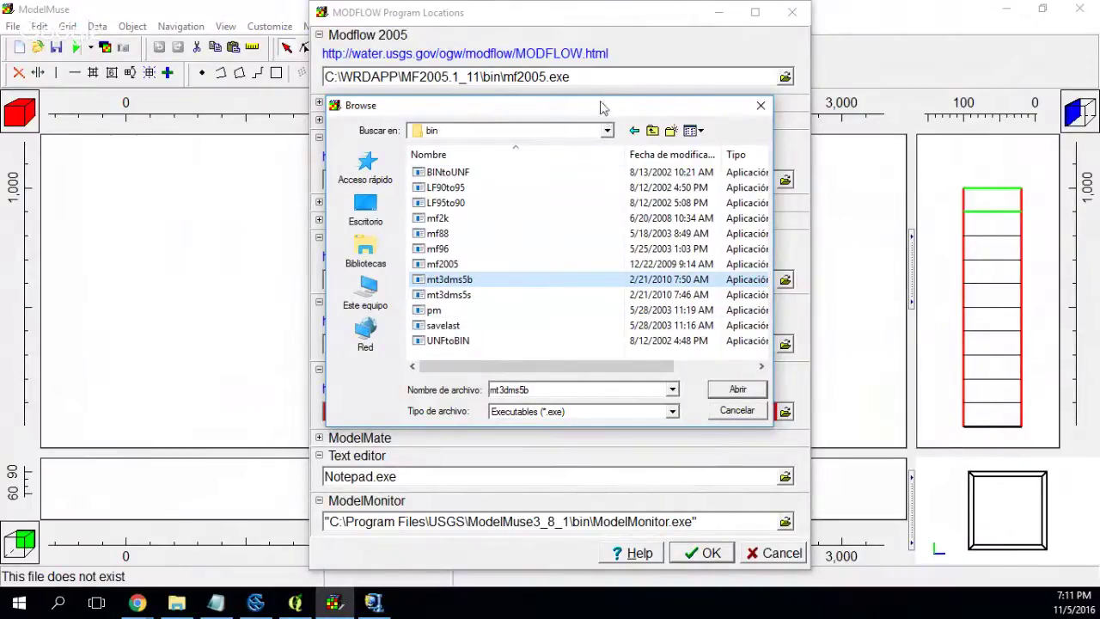
pyautogui.moveTo(602, 106); pyautogui.dragTo(881, 133)
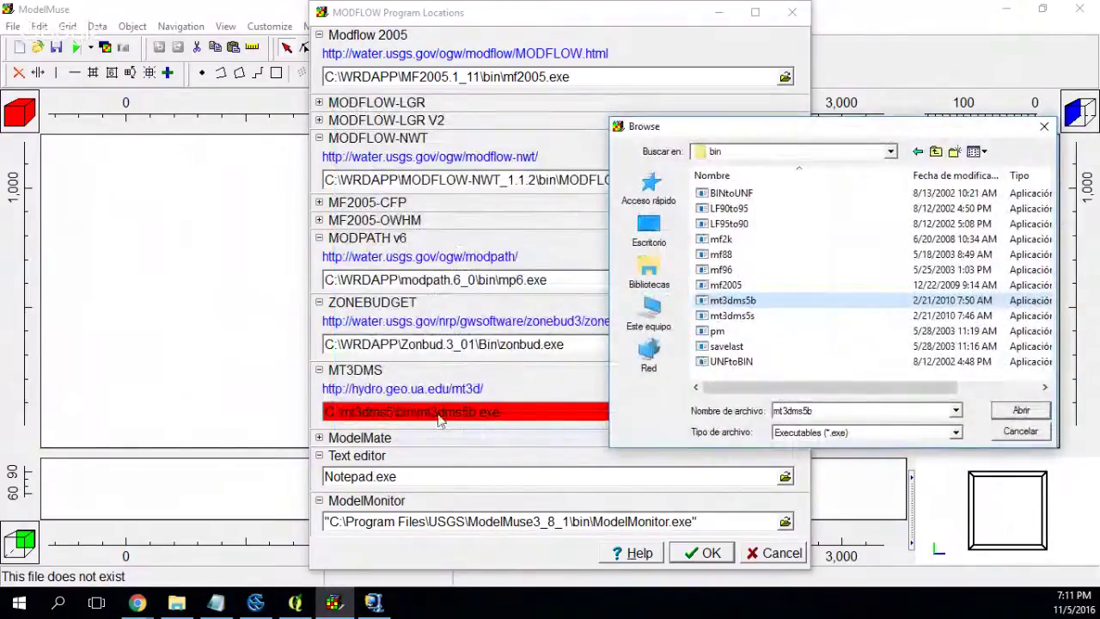
pyautogui.doubleClick(729, 300)
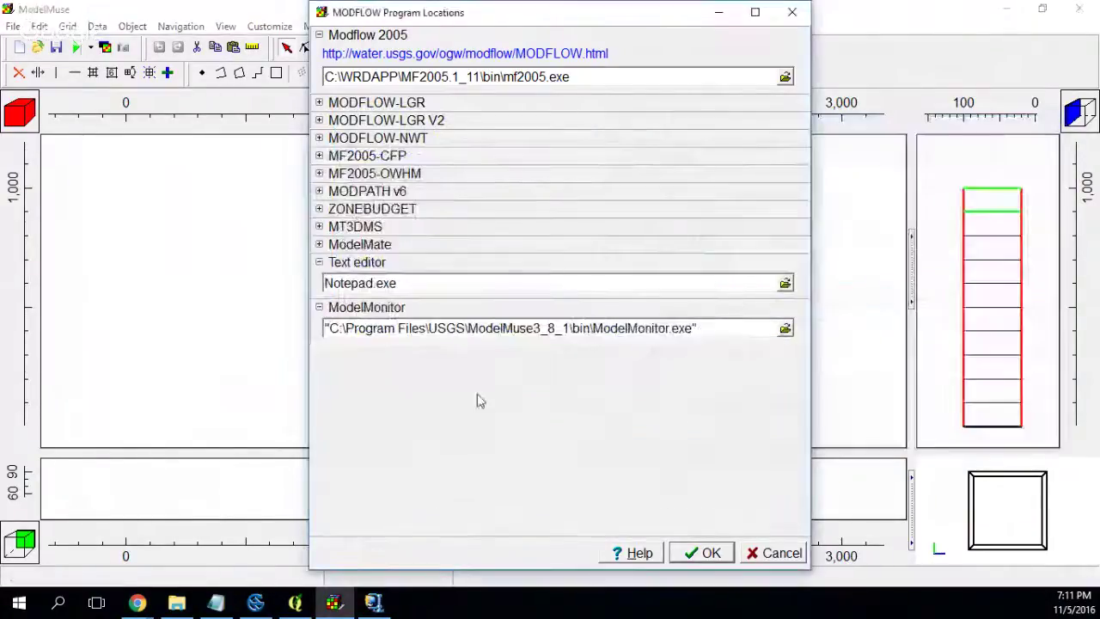
pyautogui.click(319, 227)
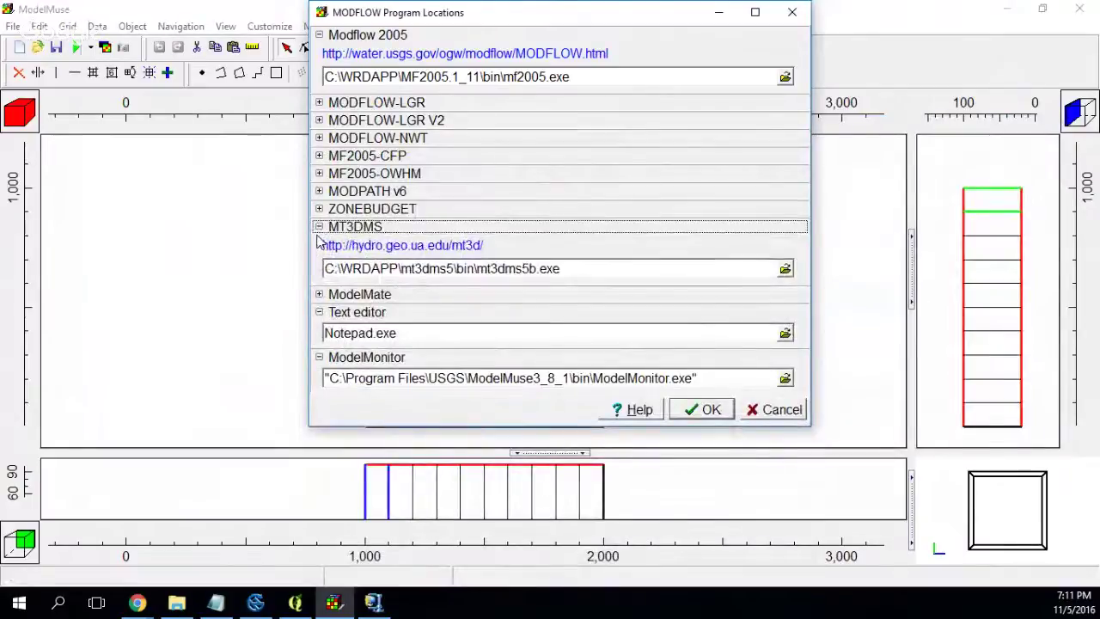